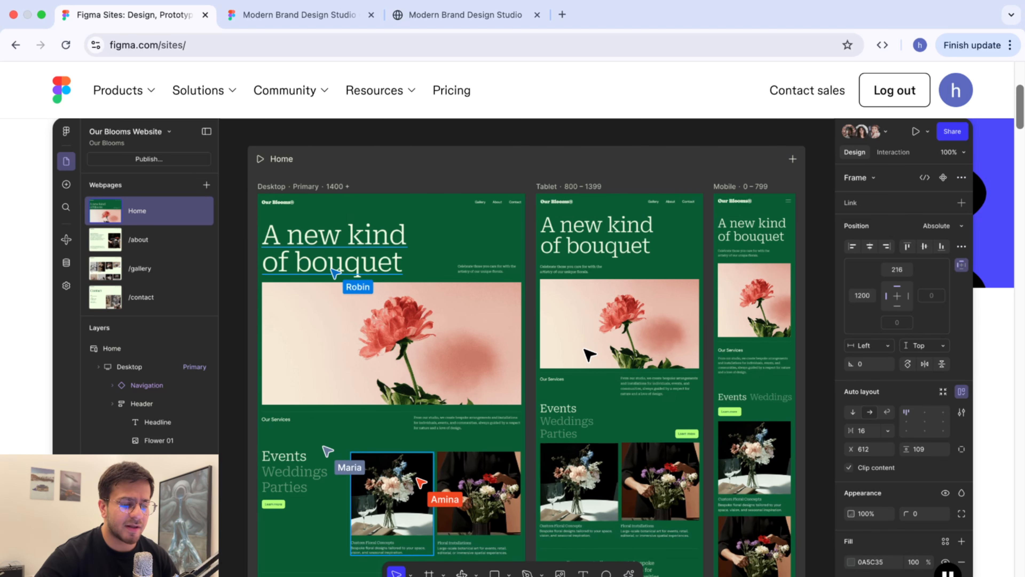
# Review the Figma Sites page and its template previews for events, landing pages, personal sites, business sites and portfolios
pyautogui.scroll(-15, 316, 380)
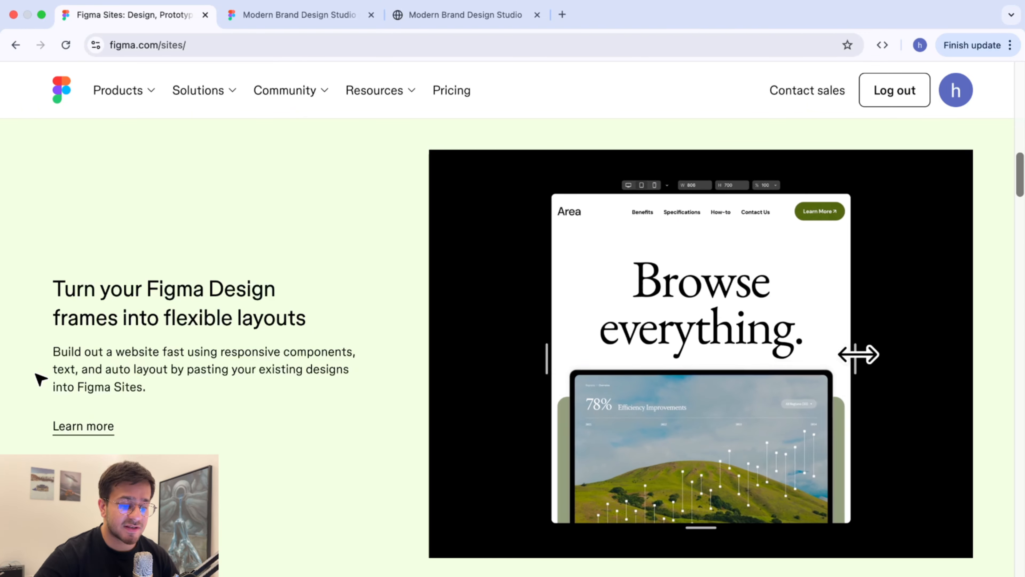
pyautogui.scroll(-20, 365, 338)
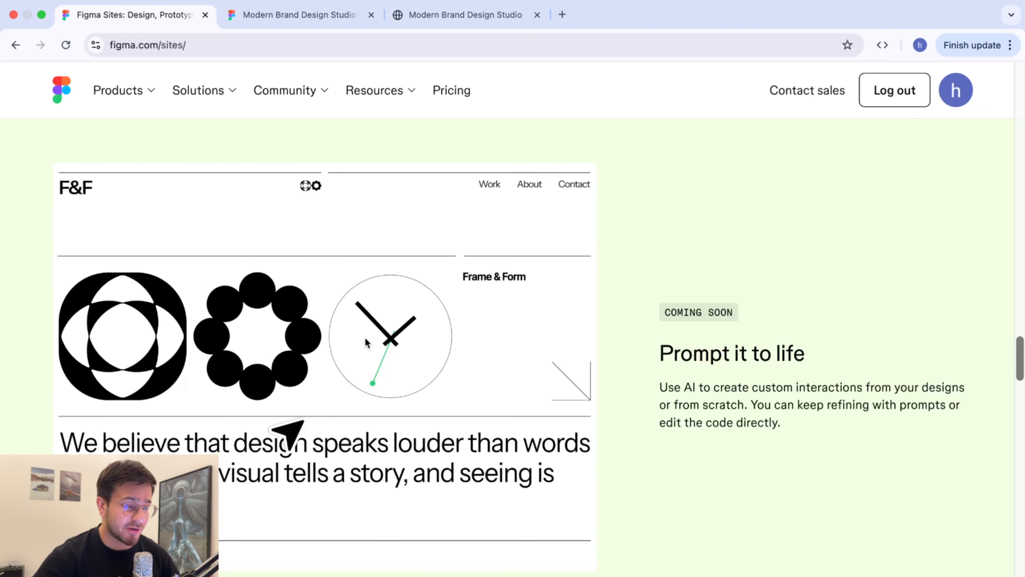
pyautogui.scroll(-15, 366, 343)
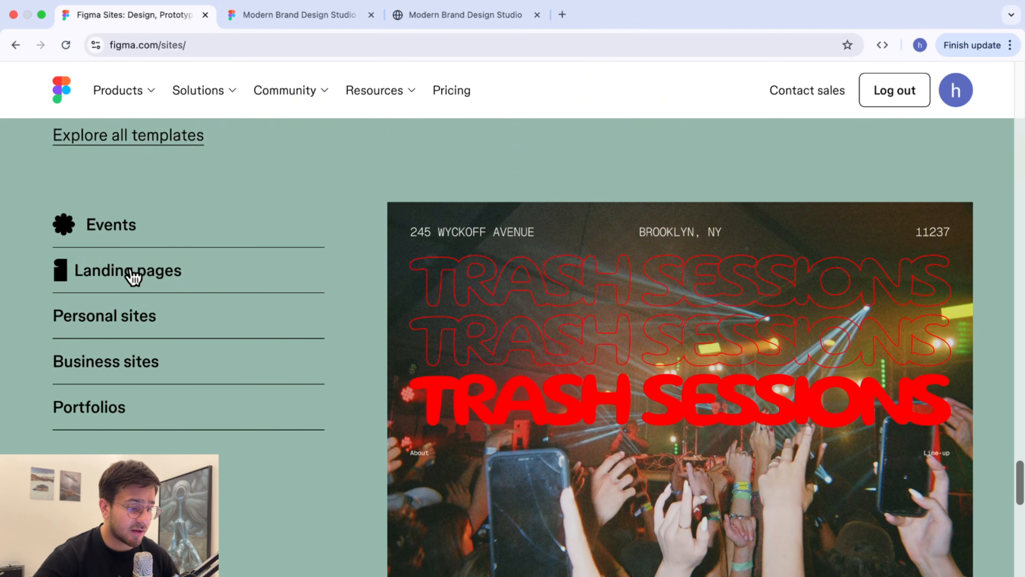
pyautogui.click(133, 275)
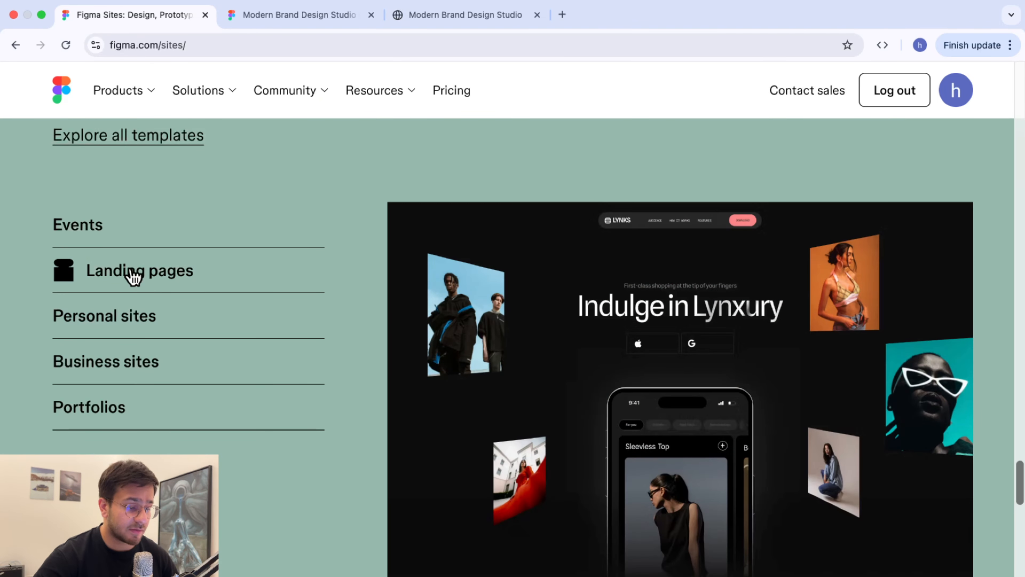
pyautogui.click(122, 316)
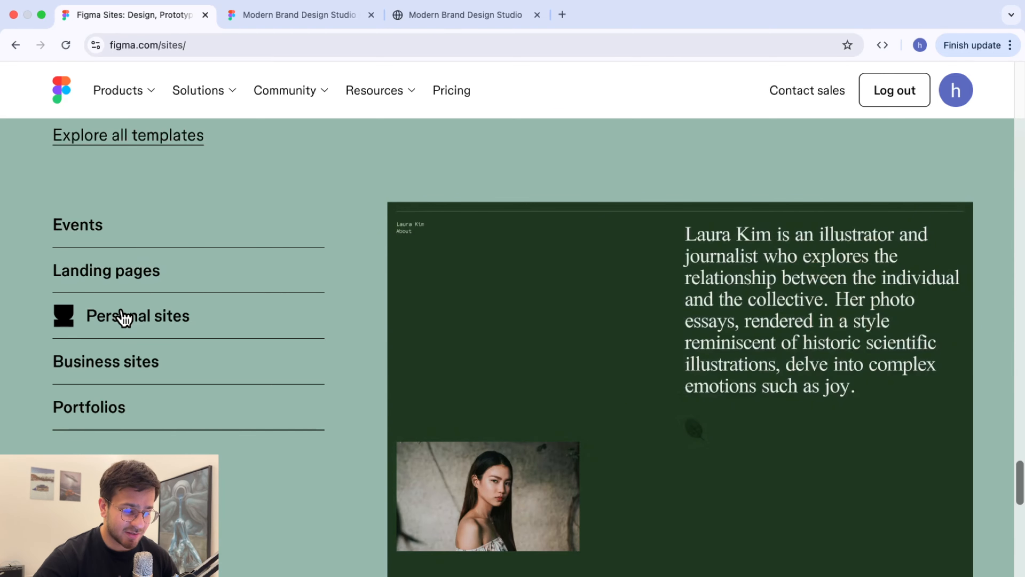
pyautogui.click(120, 361)
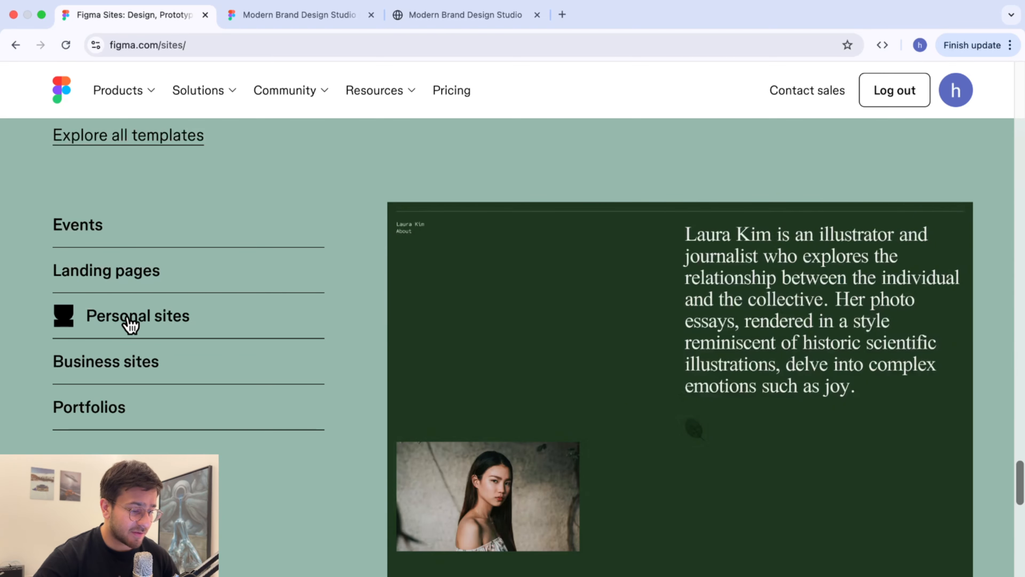
pyautogui.click(123, 364)
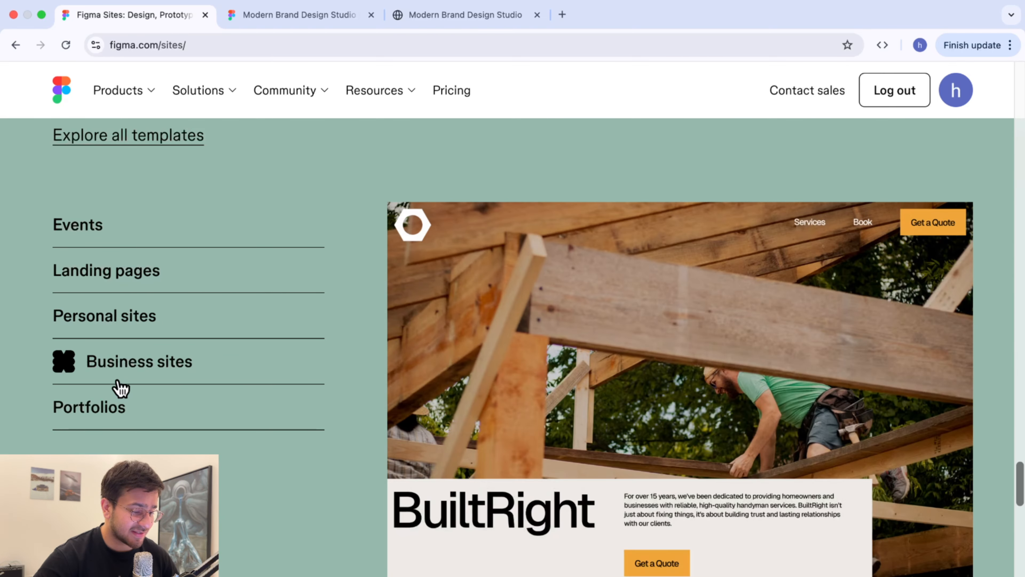
pyautogui.click(109, 406)
pyautogui.click(131, 284)
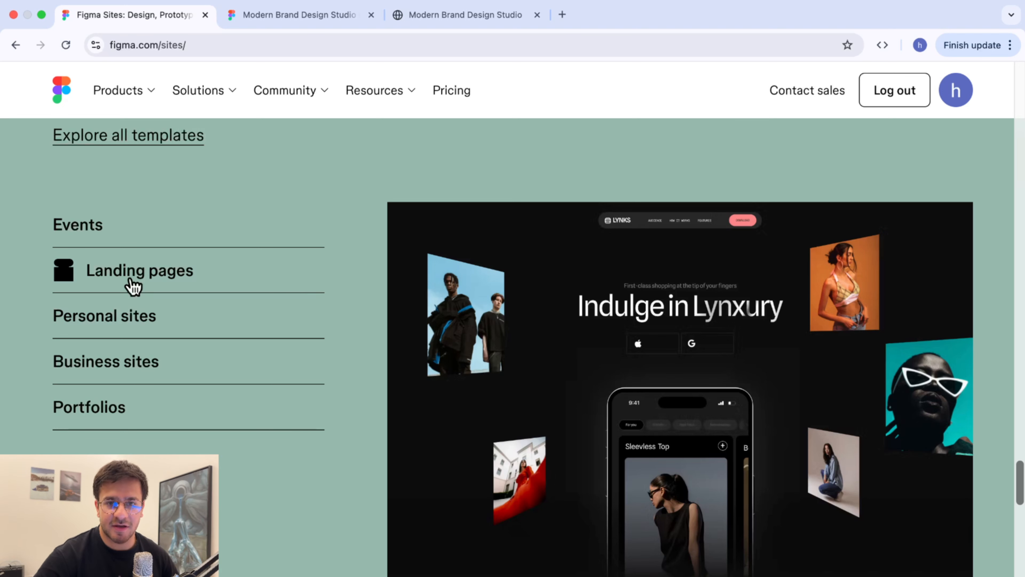
pyautogui.click(103, 229)
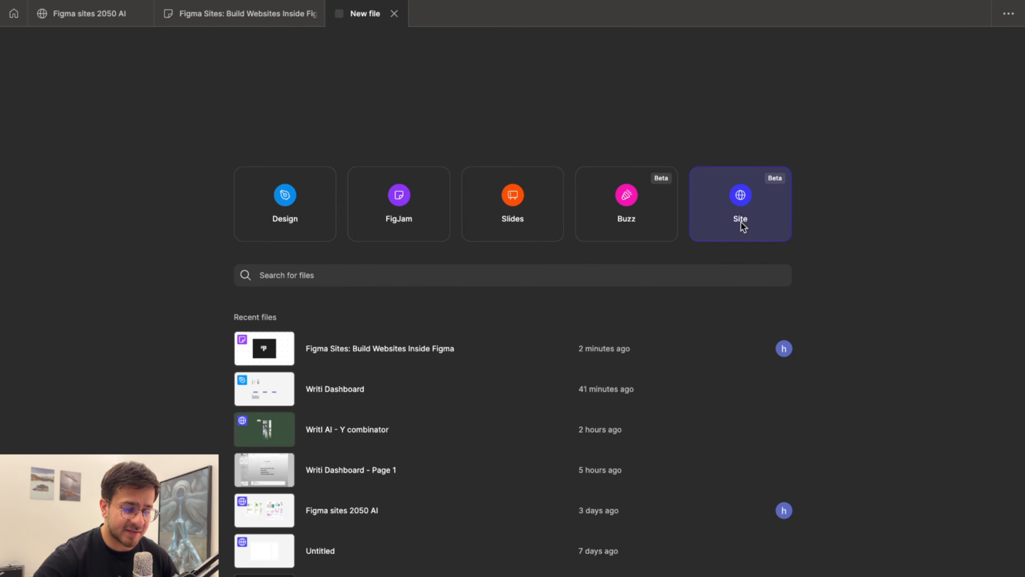
# Switch to the Figma app and create a new site file
pyautogui.click(741, 223)
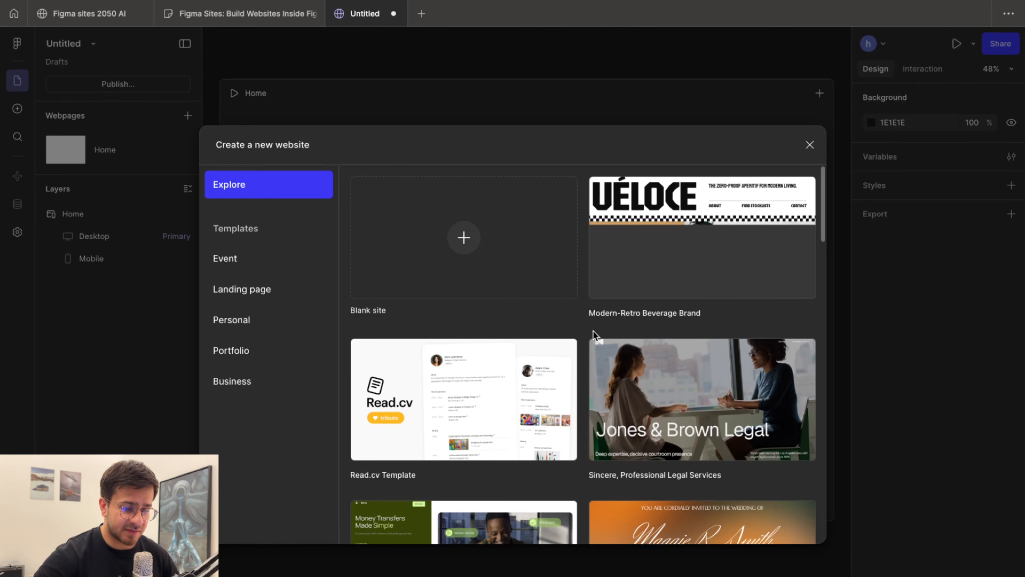
pyautogui.scroll(-3, 570, 327)
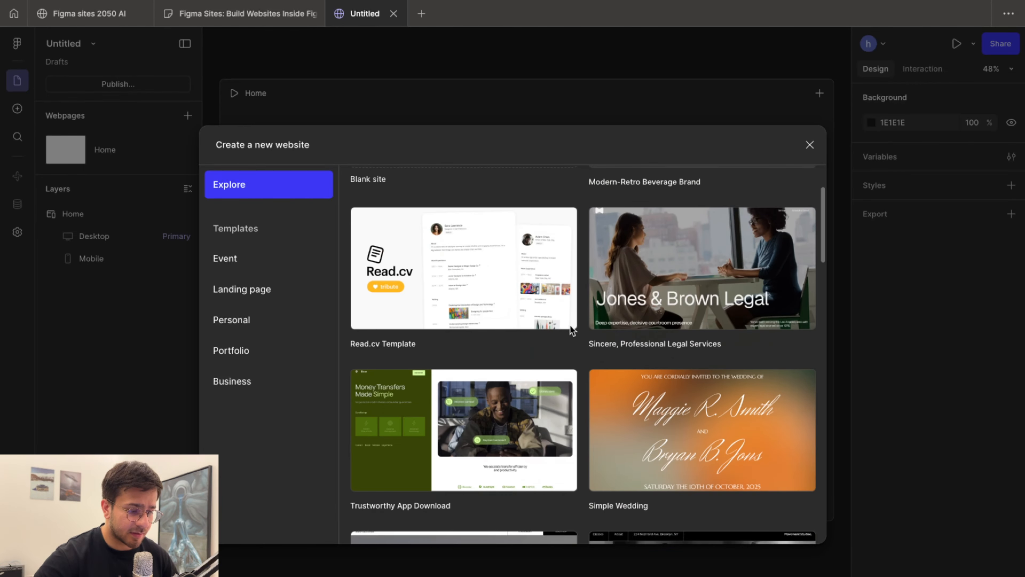
# Look through the Event, Landing page, Personal, Portfolio and Business templates, and leave the template picker without choosing one
pyautogui.click(262, 262)
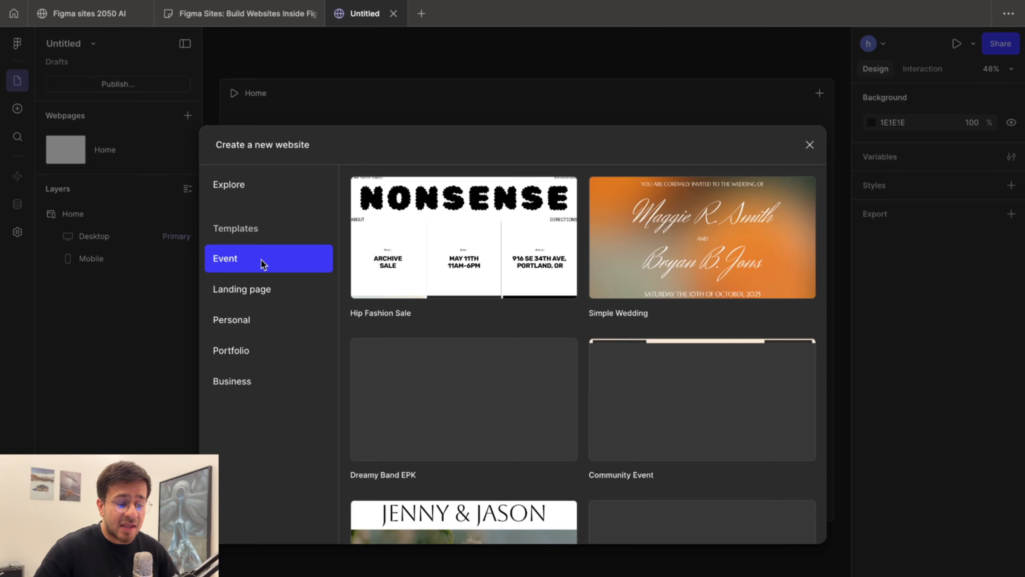
pyautogui.click(250, 299)
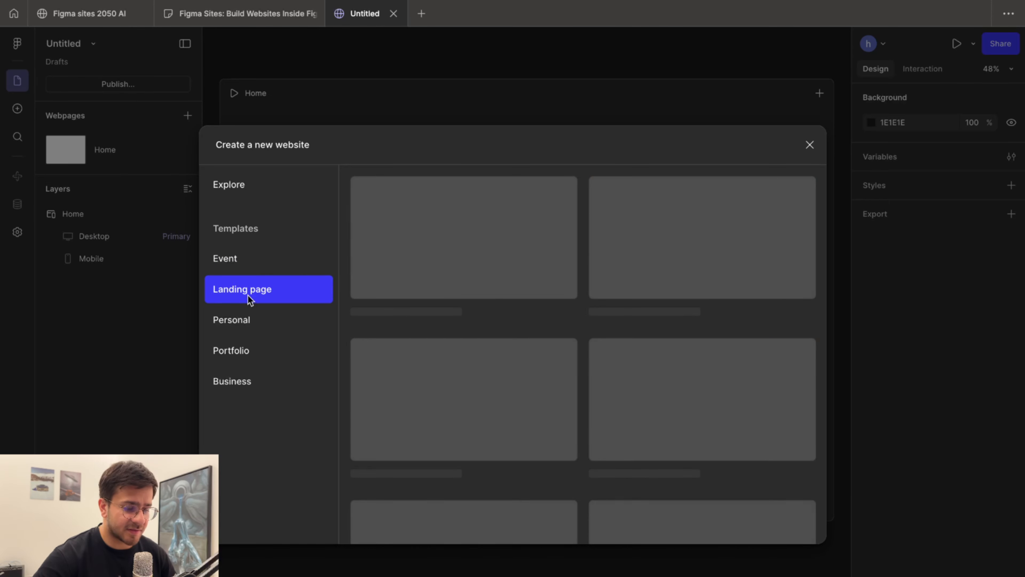
pyautogui.scroll(-5, 366, 322)
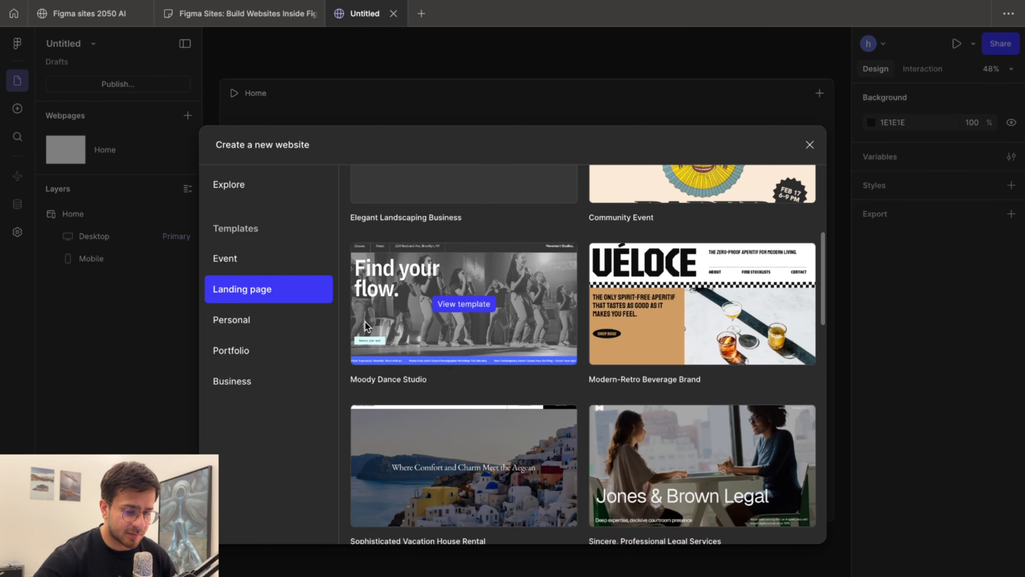
pyautogui.click(266, 326)
pyautogui.click(259, 355)
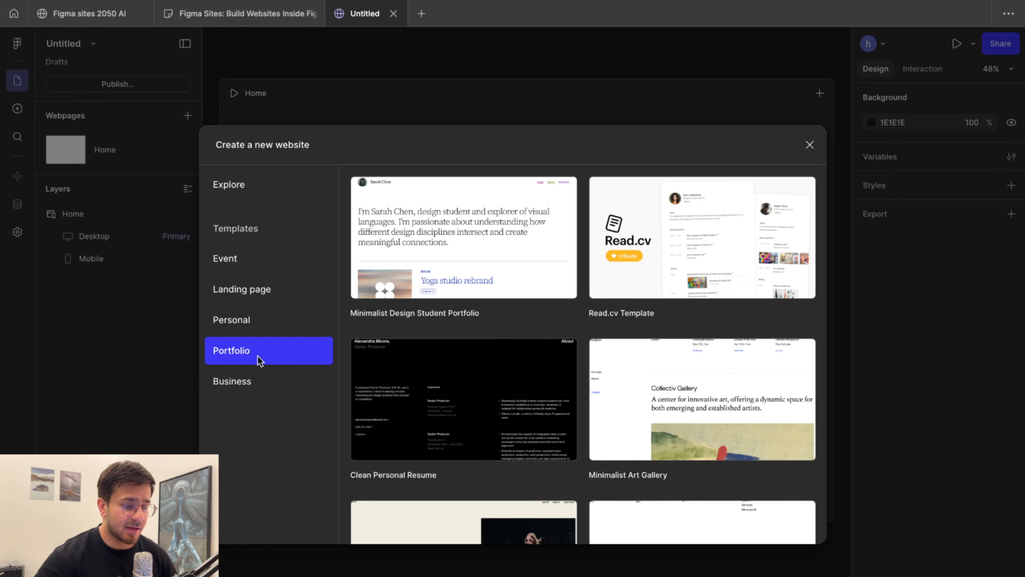
pyautogui.click(258, 381)
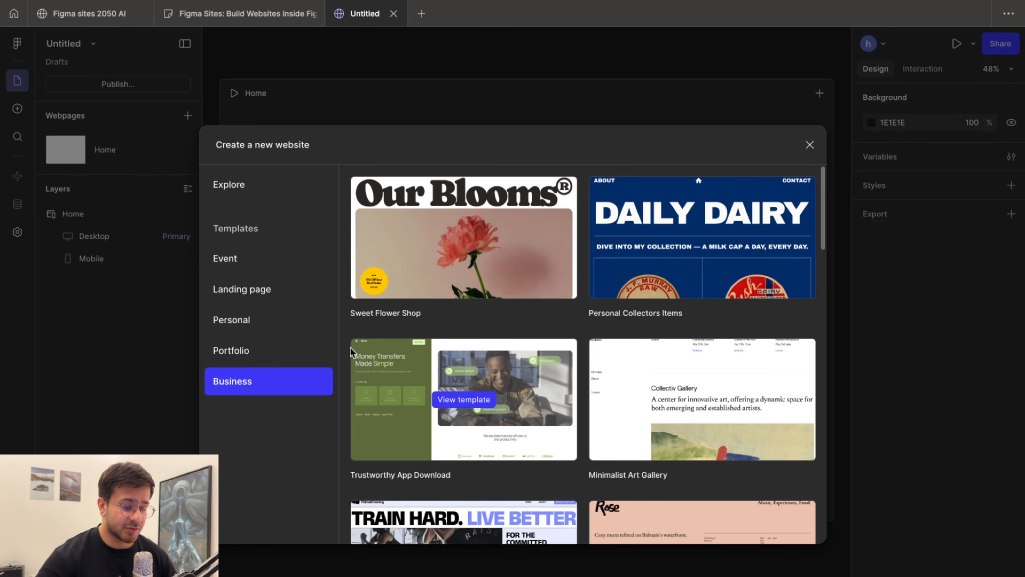
pyautogui.scroll(-10, 350, 348)
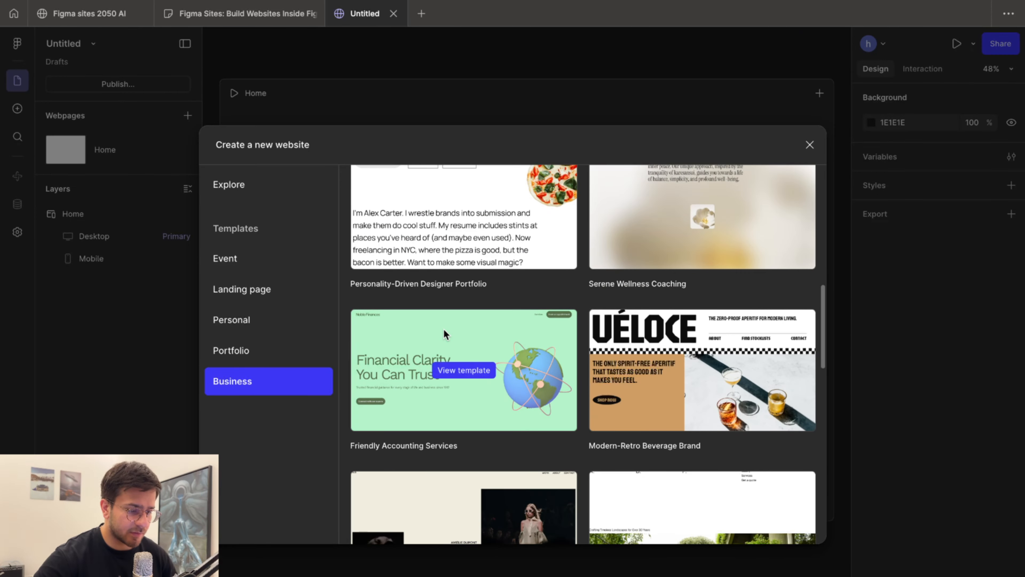
pyautogui.scroll(10, 445, 334)
pyautogui.click(809, 147)
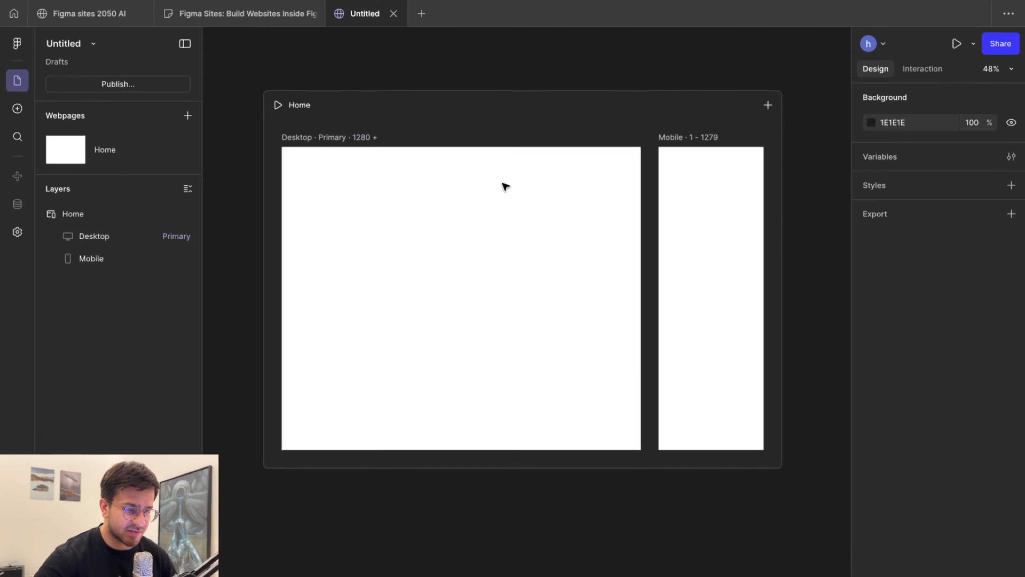
# Insert the pastel gradient hero block with eyebrow text and two buttons at the top of the Home page's Desktop frame
pyautogui.click(400, 105)
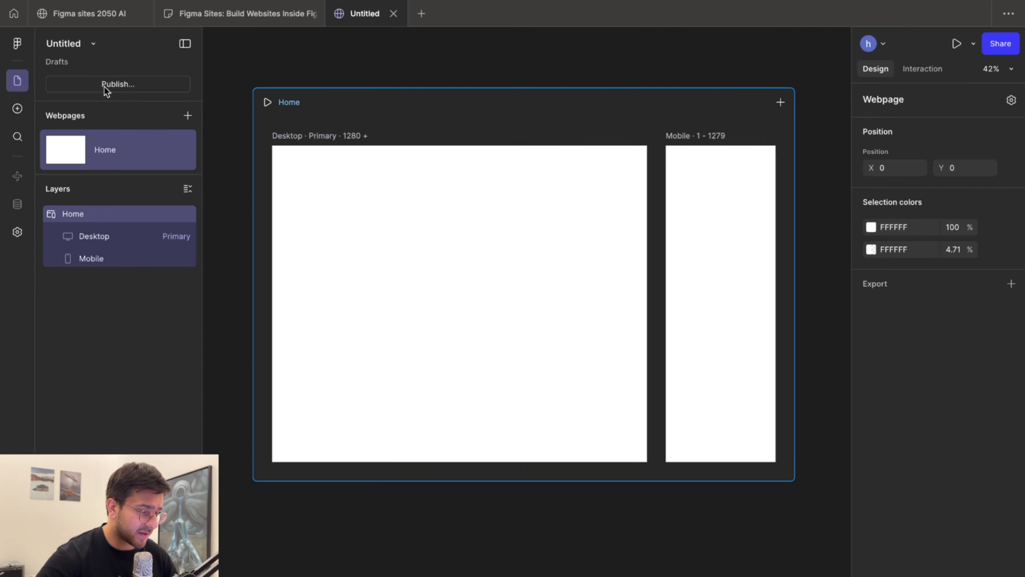
pyautogui.click(17, 108)
pyautogui.moveTo(101, 117)
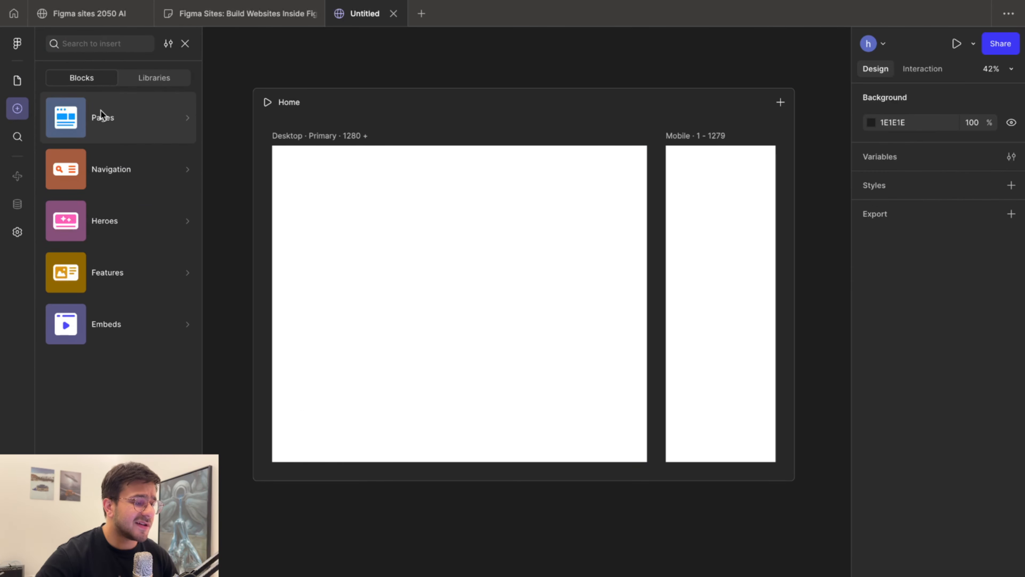
pyautogui.moveTo(101, 112)
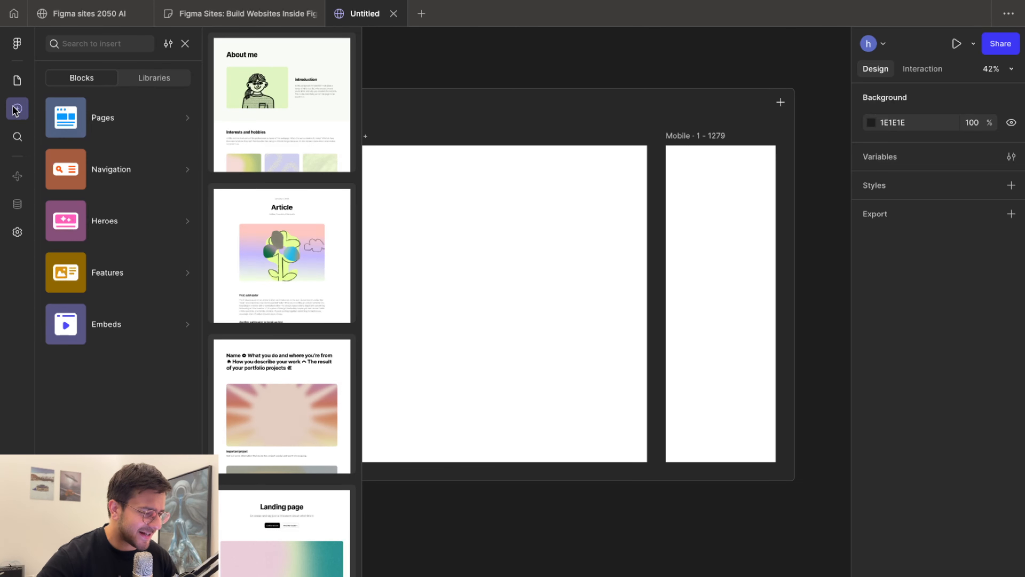
pyautogui.moveTo(140, 182)
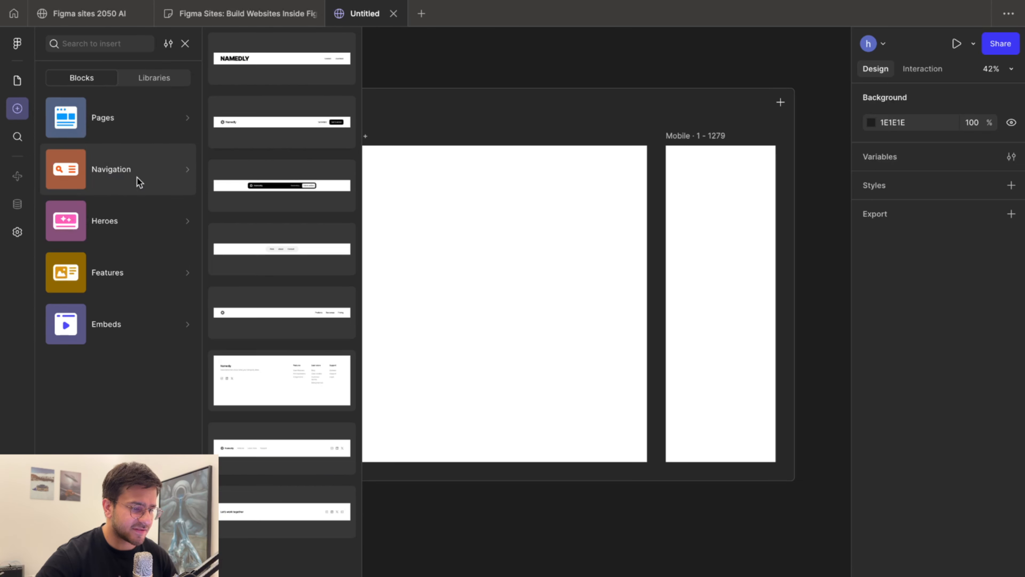
pyautogui.moveTo(135, 223)
pyautogui.moveTo(126, 282)
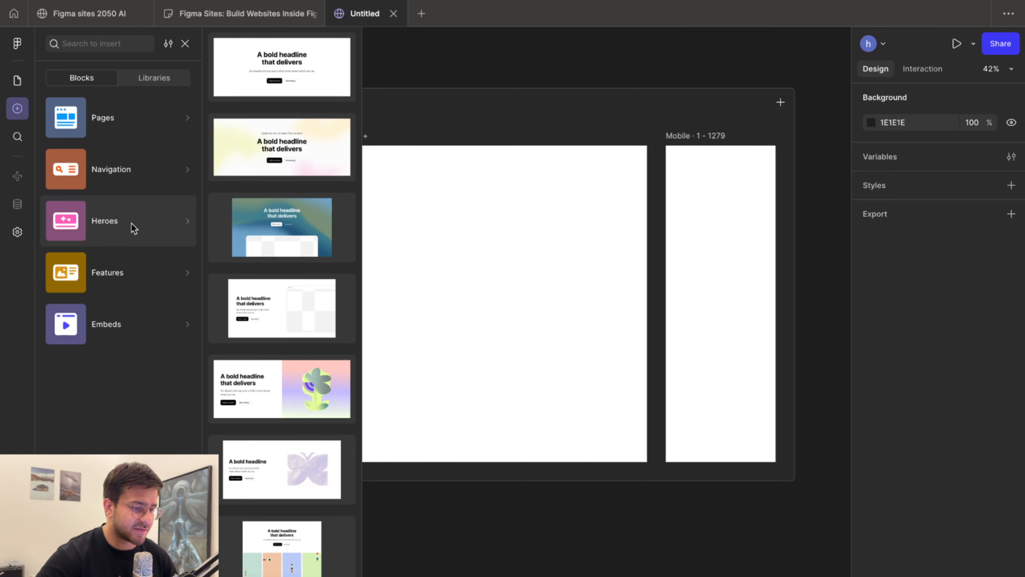
pyautogui.moveTo(249, 145); pyautogui.dragTo(393, 223)
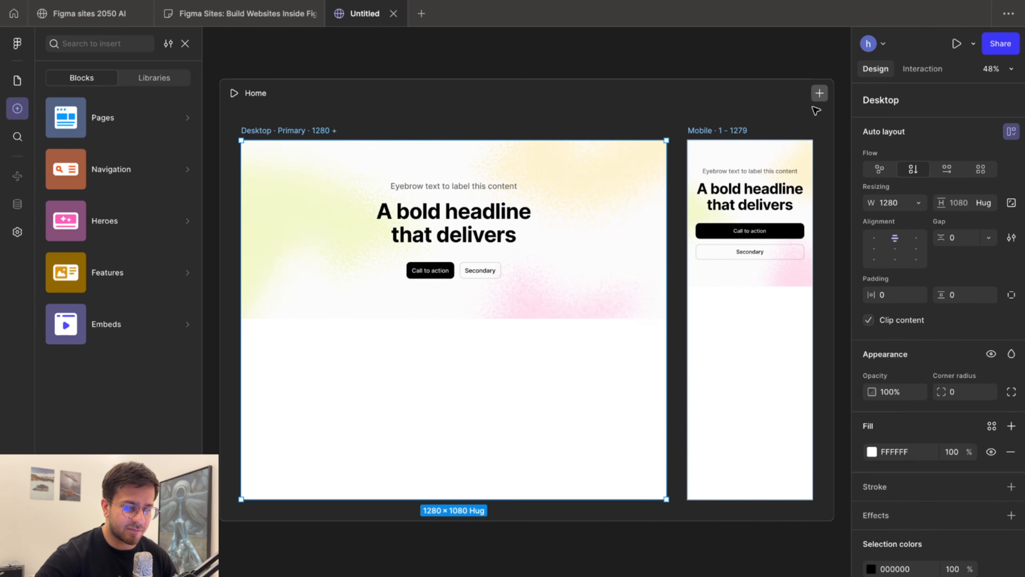
# Add a Tablet breakpoint 800 wide to the Home webpage
pyautogui.click(819, 94)
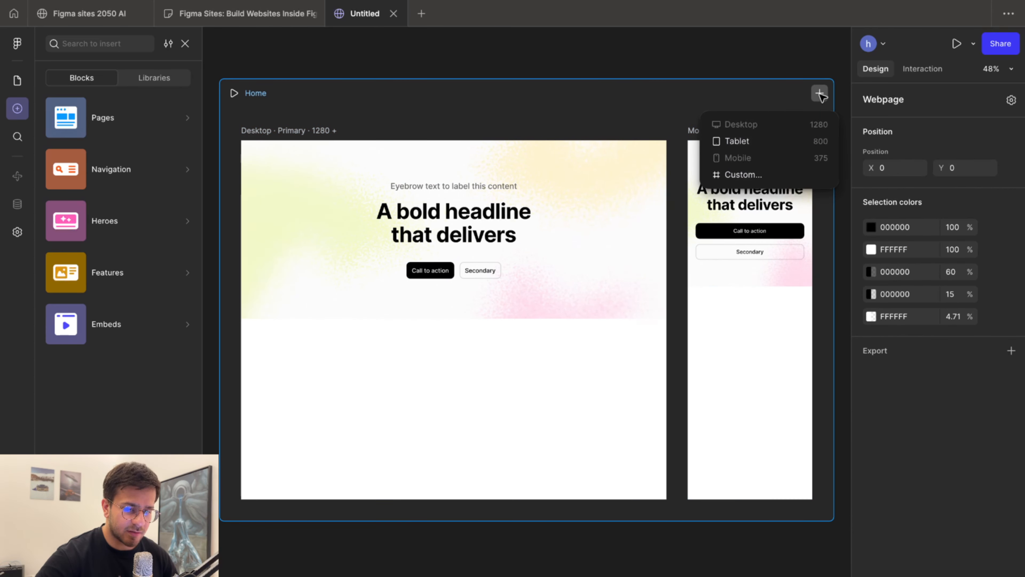
pyautogui.click(759, 144)
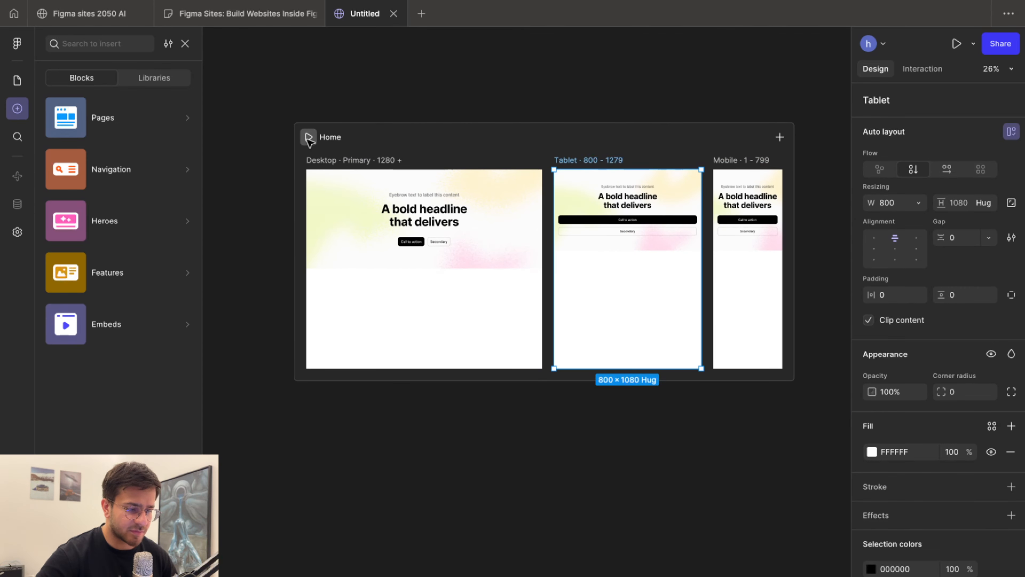
# Preview the Home page at desktop, tablet and mobile sizes, and return to the editor
pyautogui.click(308, 138)
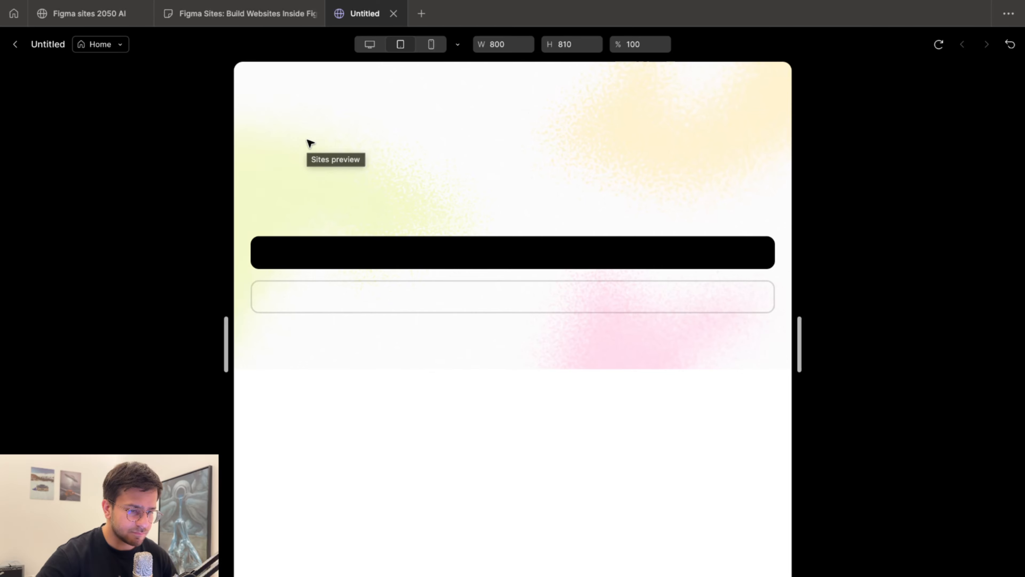
pyautogui.click(371, 44)
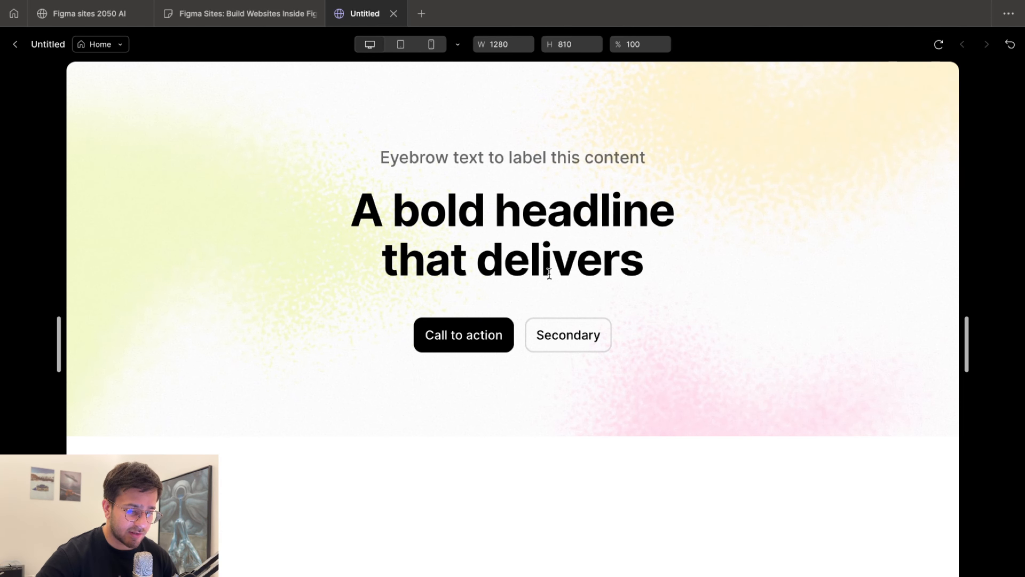
pyautogui.click(400, 45)
pyautogui.click(431, 46)
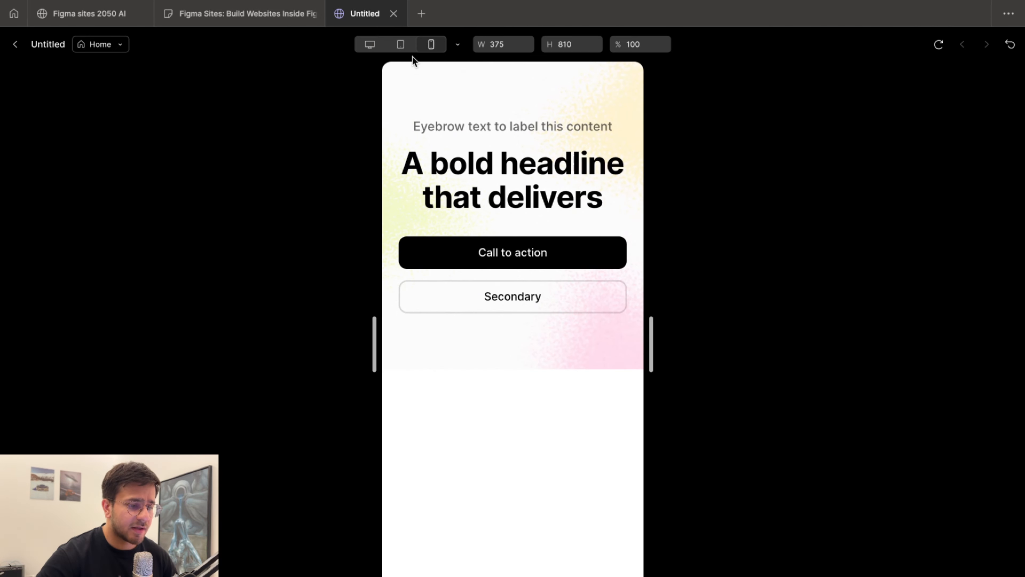
pyautogui.click(402, 44)
pyautogui.click(360, 45)
pyautogui.click(14, 46)
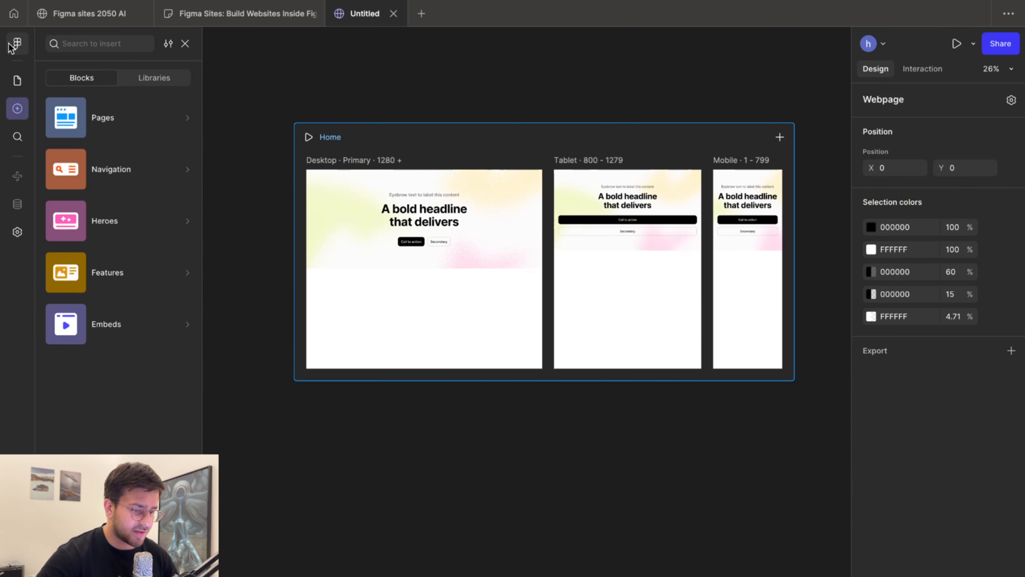
pyautogui.click(119, 169)
pyautogui.click(120, 279)
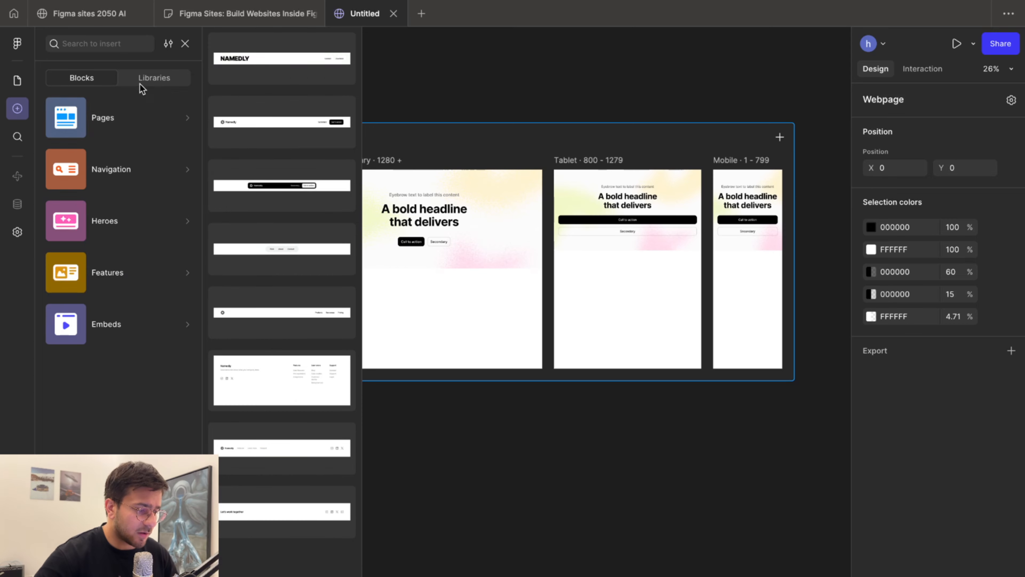
pyautogui.moveTo(125, 178)
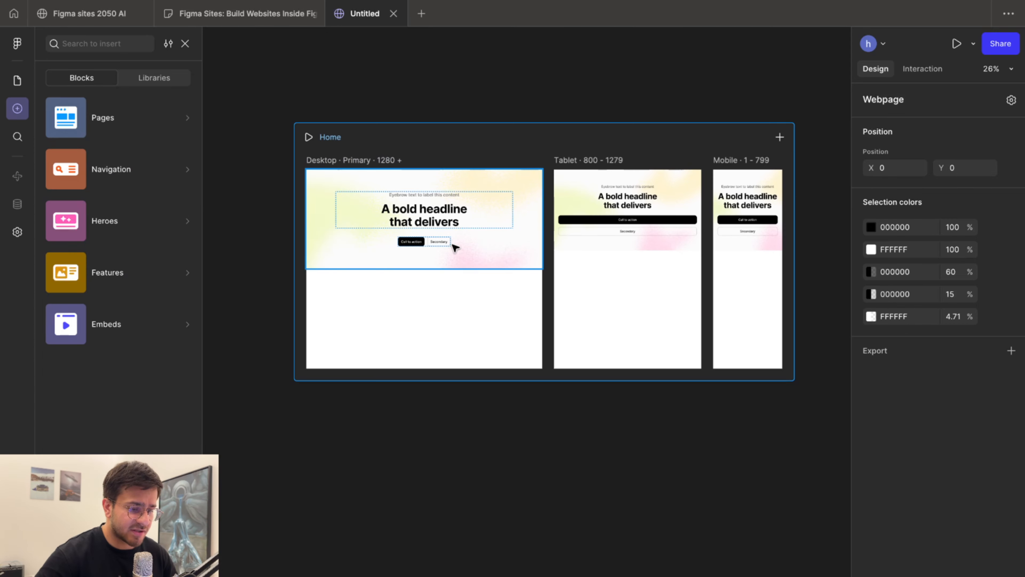
# Replace the hero headline in the Desktop frame with "Deliver in 15min"
pyautogui.click(442, 232)
pyautogui.click(430, 220)
pyautogui.doubleClick(430, 220)
pyautogui.write('De')
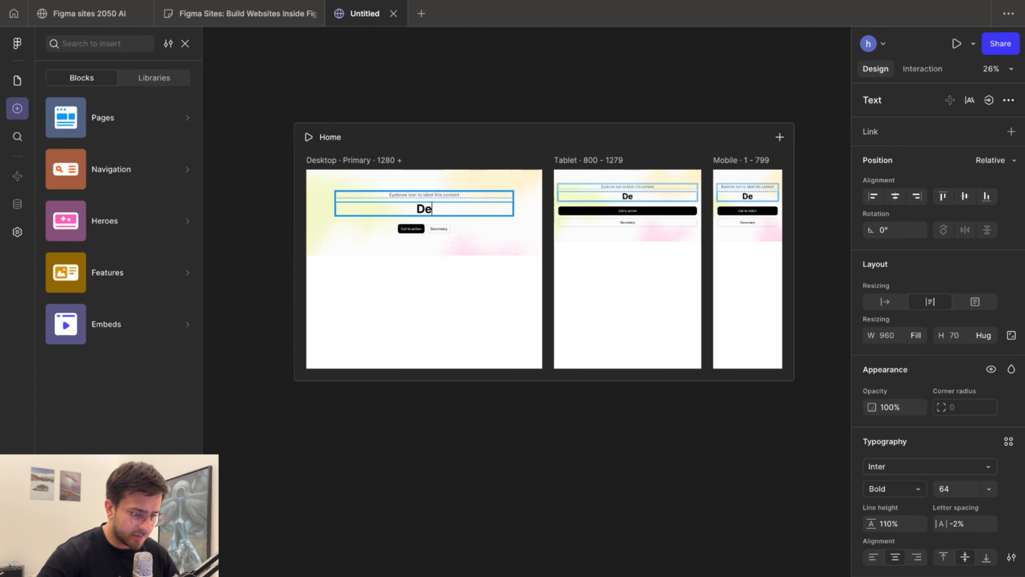
pyautogui.write('liver in')
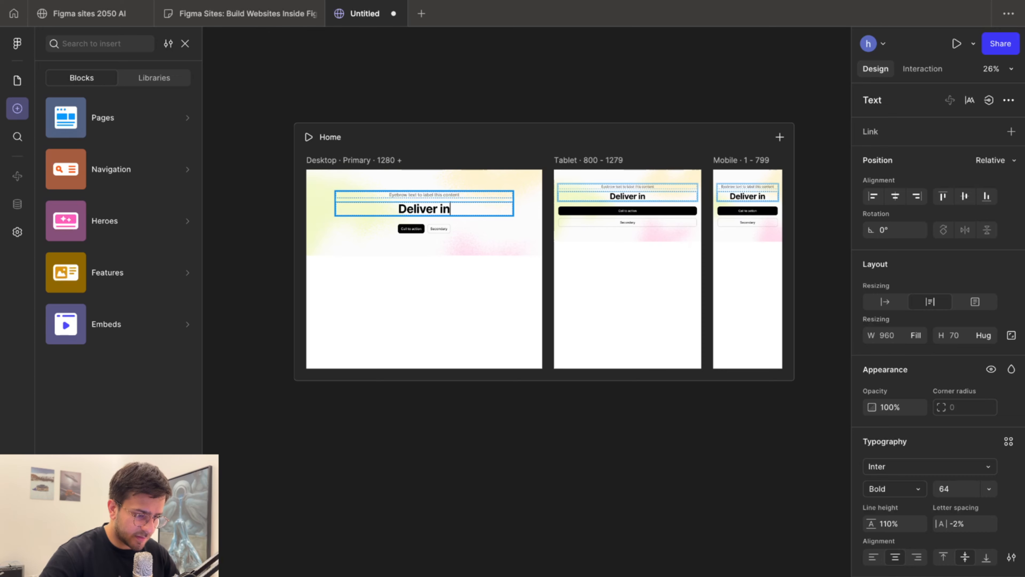
pyautogui.write(' 15min')
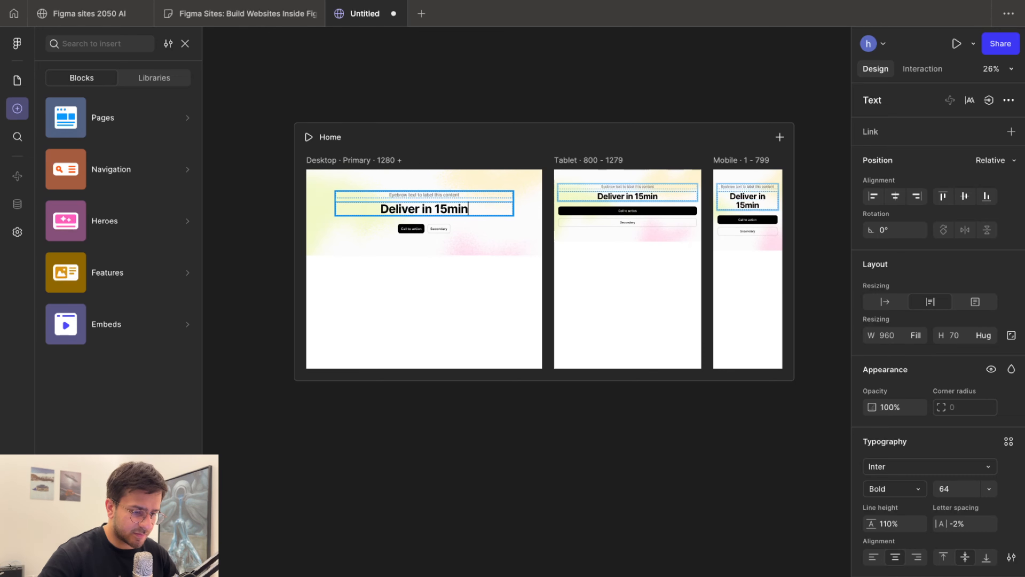
# Complete the hero headline in the Desktop frame so it reads "Deliver in 15min to your doorstep"
pyautogui.write(' to your')
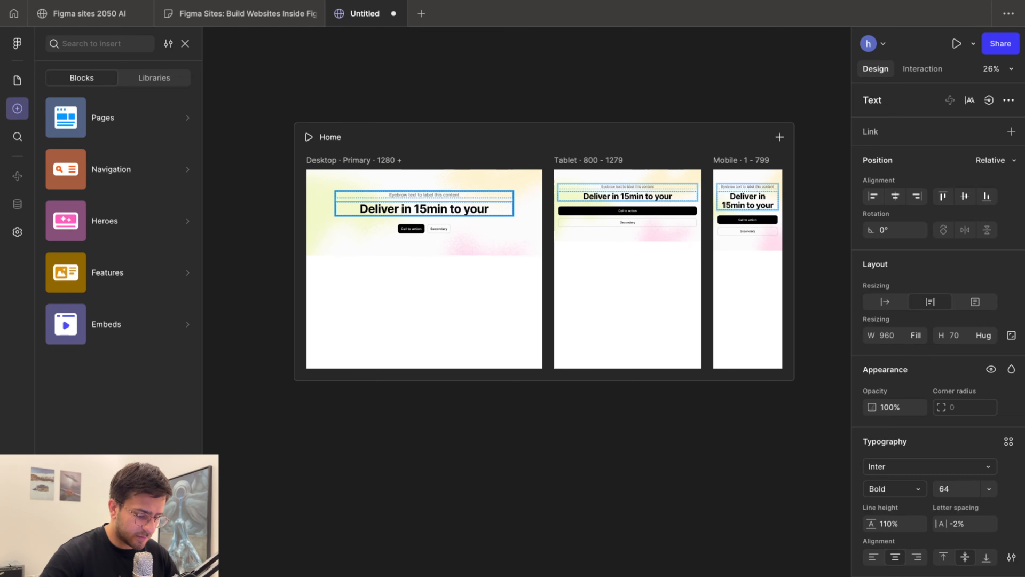
pyautogui.write(' doorstep')
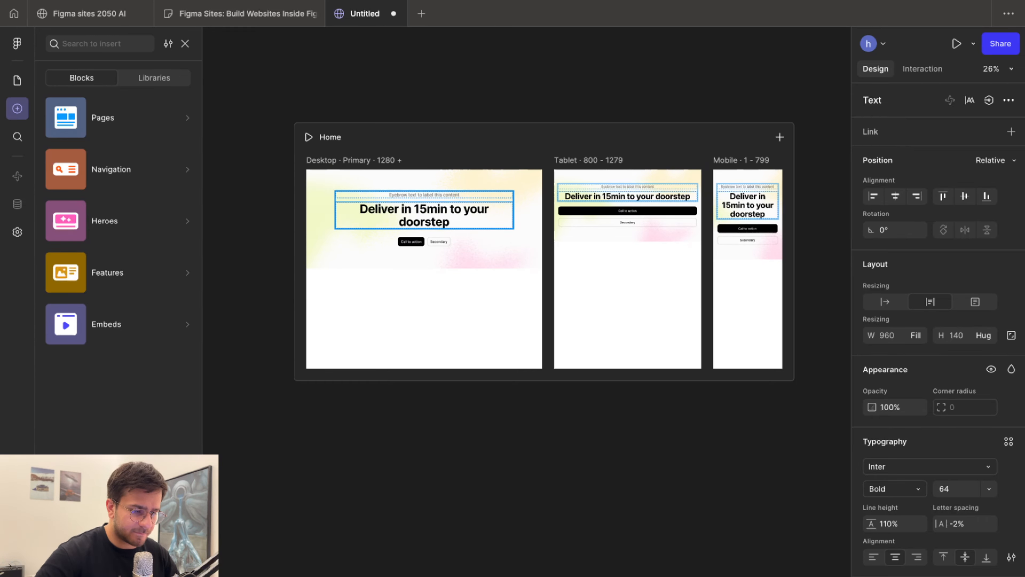
pyautogui.press('Escape')
pyautogui.click(389, 313)
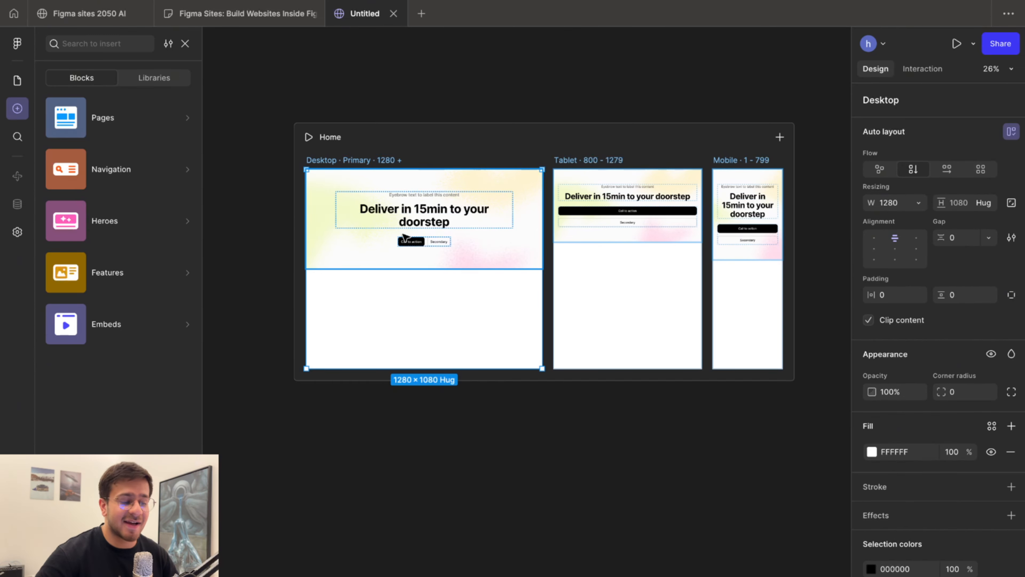
# Insert the white navigation block with the Namedly logo and two buttons above the hero in the Desktop frame
pyautogui.scroll(5, 401, 211)
pyautogui.scroll(-3, 401, 211)
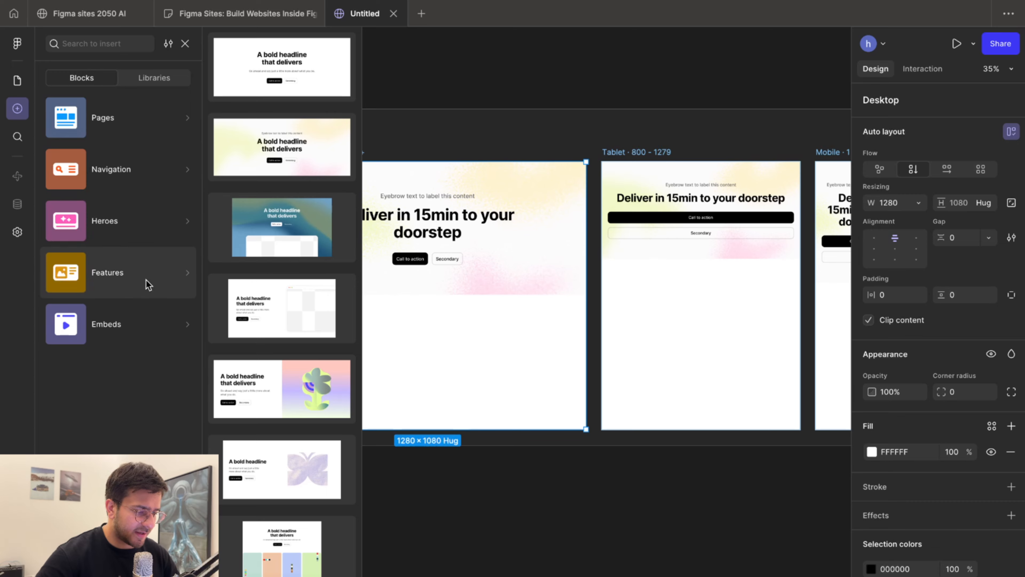
pyautogui.moveTo(151, 178)
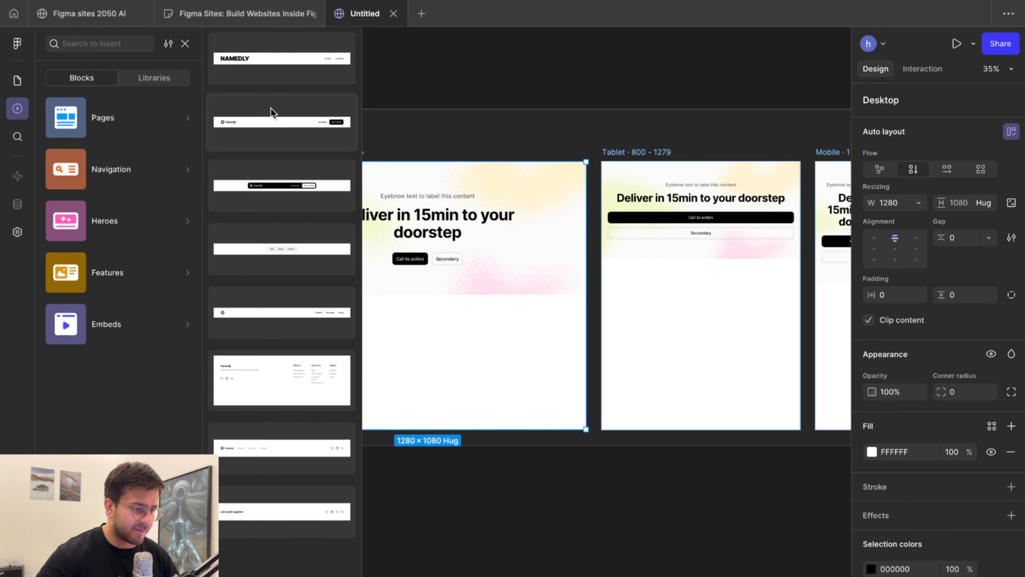
pyautogui.moveTo(267, 118); pyautogui.dragTo(400, 173)
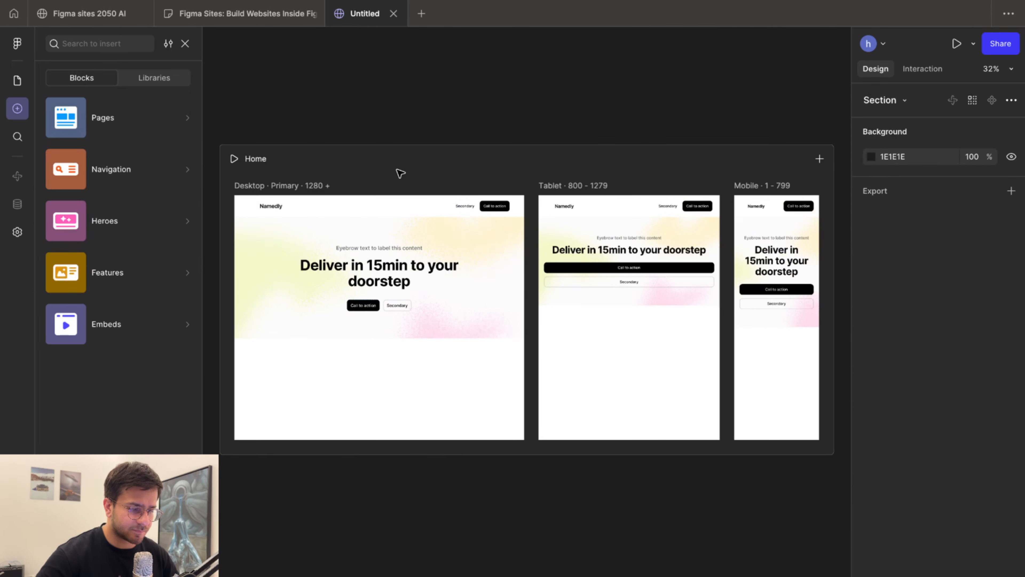
# Add the white Landing page template with the pink-to-green gradient image as a new webpage beside Home
pyautogui.moveTo(122, 282)
pyautogui.moveTo(139, 128)
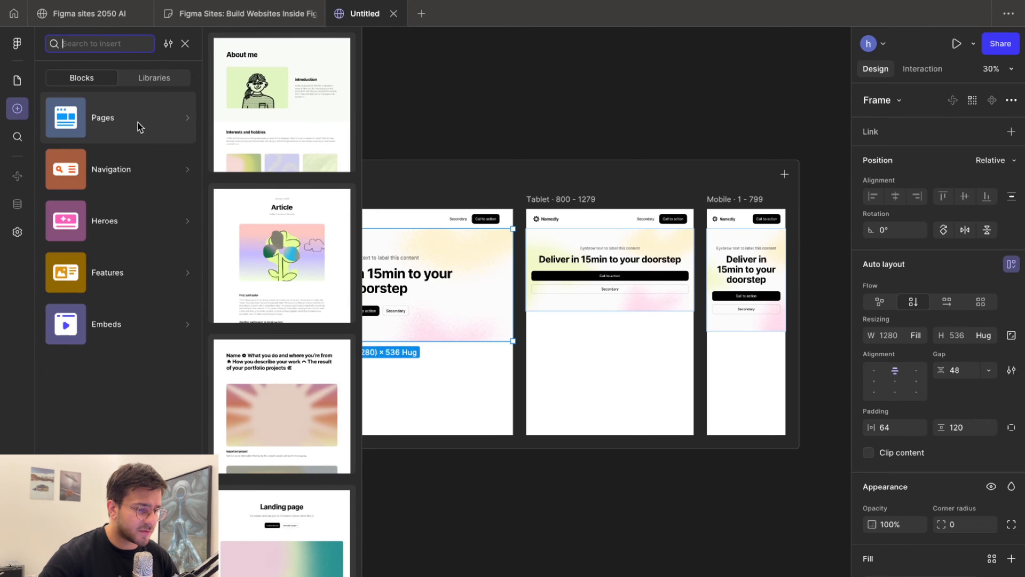
pyautogui.scroll(-5, 276, 334)
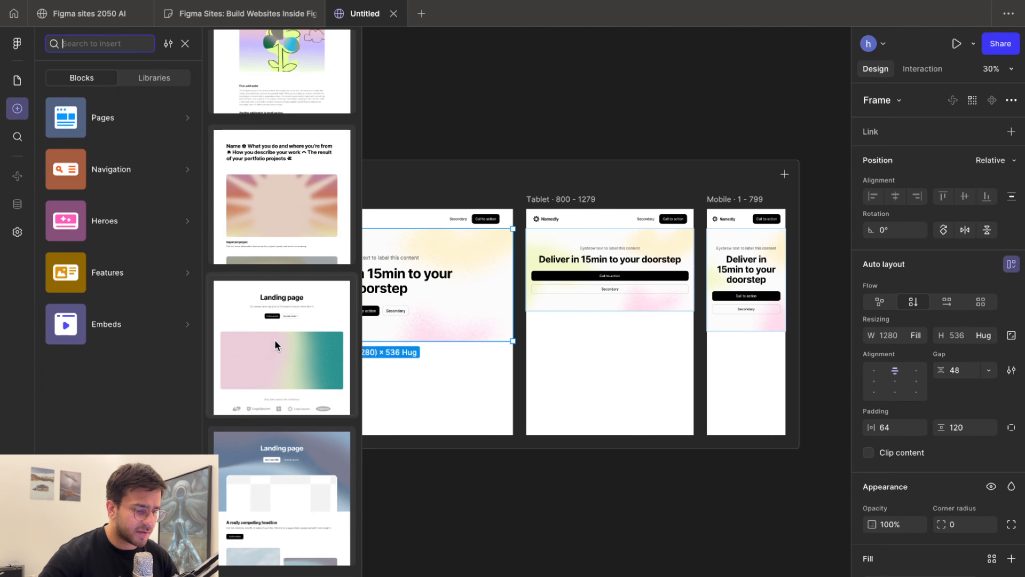
pyautogui.moveTo(275, 344); pyautogui.dragTo(560, 259)
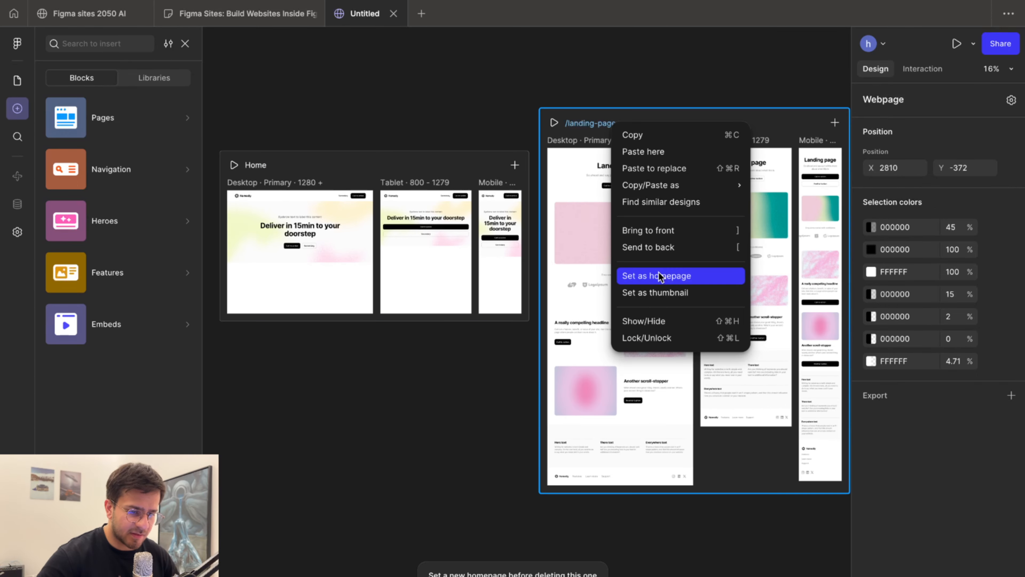
# Set the landing-page webpage as the homepage and delete the original page with the delivery hero
pyautogui.click(658, 273)
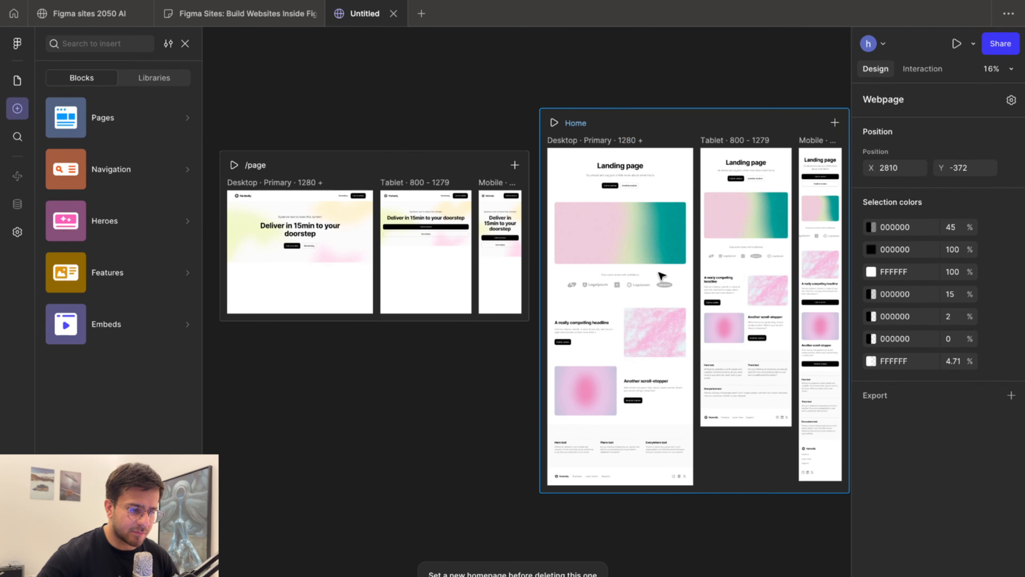
pyautogui.click(423, 168)
pyautogui.press('Delete')
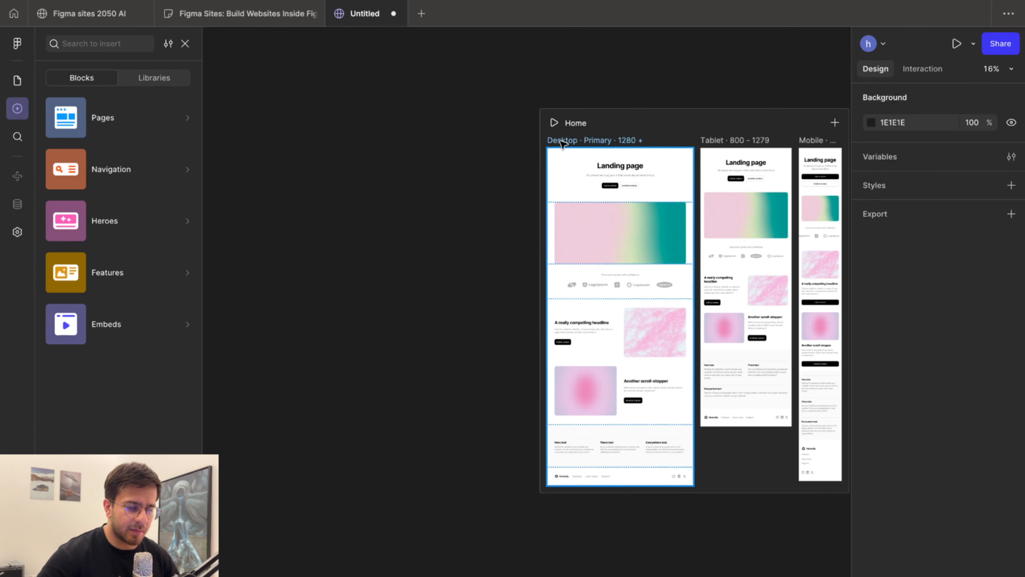
# Replace the "Landing page" heading in the Home page's Desktop frame with "Learn Anything with AI"
pyautogui.click(583, 124)
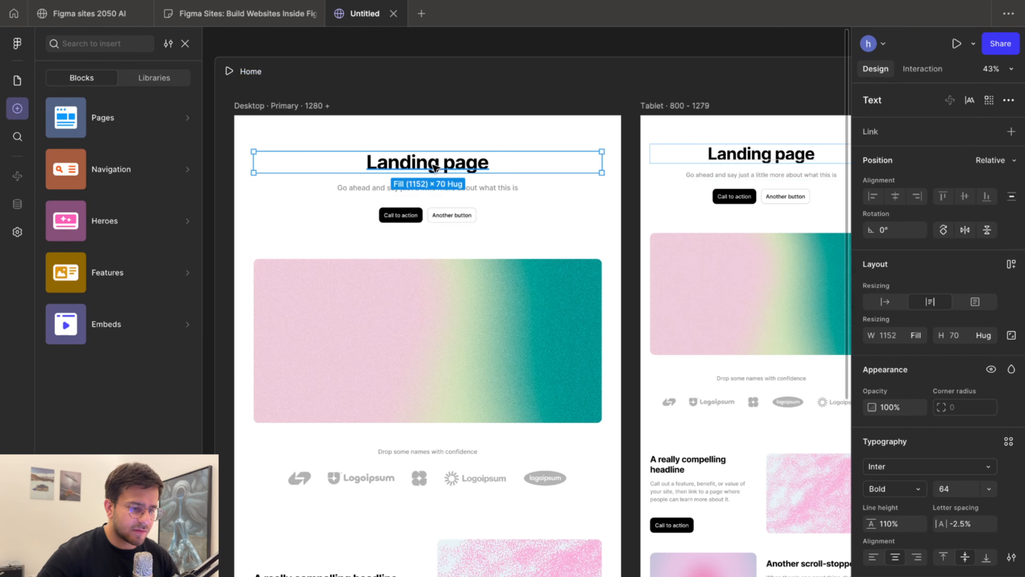
pyautogui.doubleClick(433, 164)
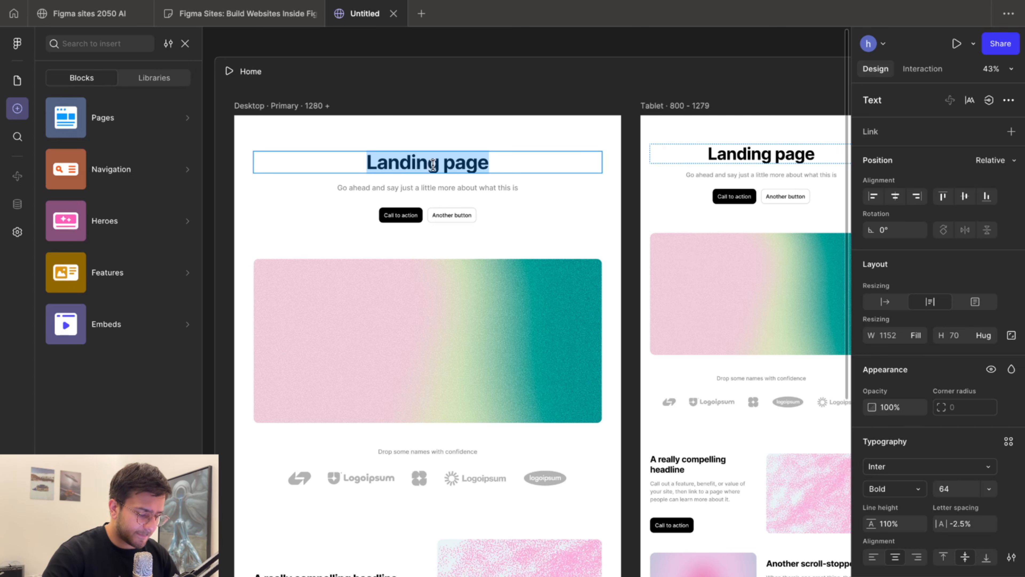
pyautogui.write('Learn')
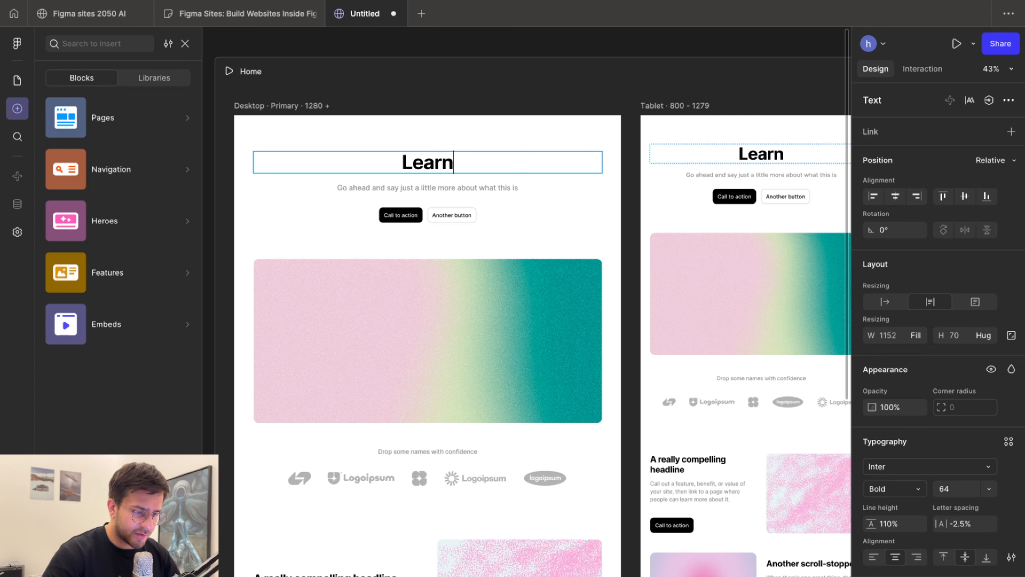
pyautogui.write(' Anythi')
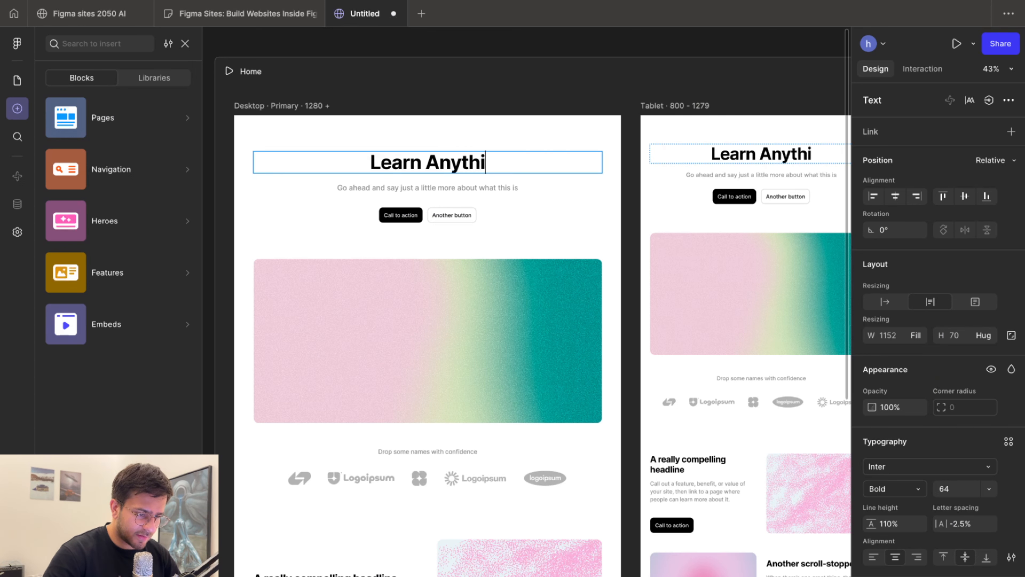
pyautogui.write('ng with AI')
# Relabel the two hero buttons in the Desktop frame as "Join now" and "Preview"
pyautogui.doubleClick(401, 215)
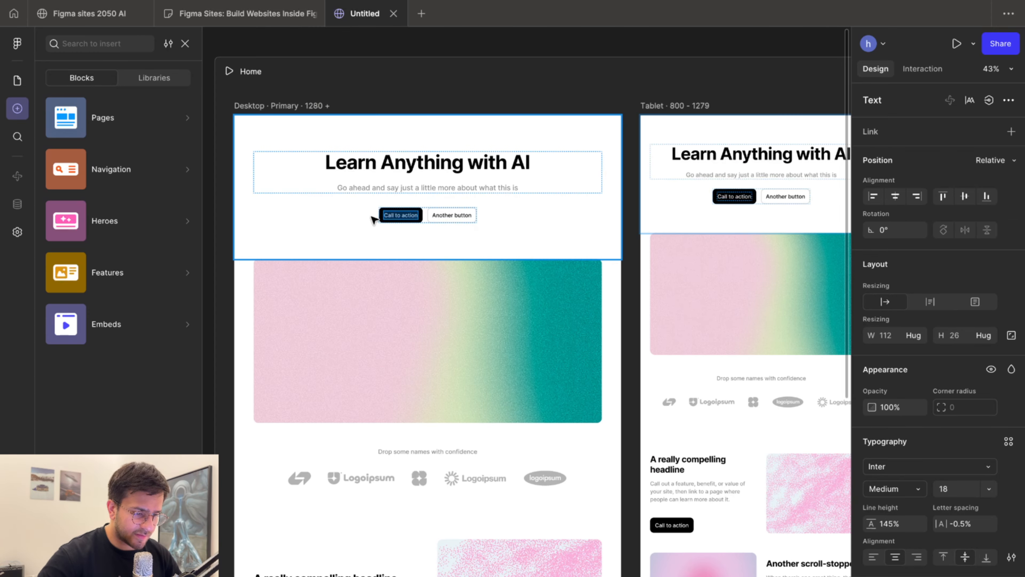
pyautogui.scroll(5, 375, 219)
pyautogui.write('Join')
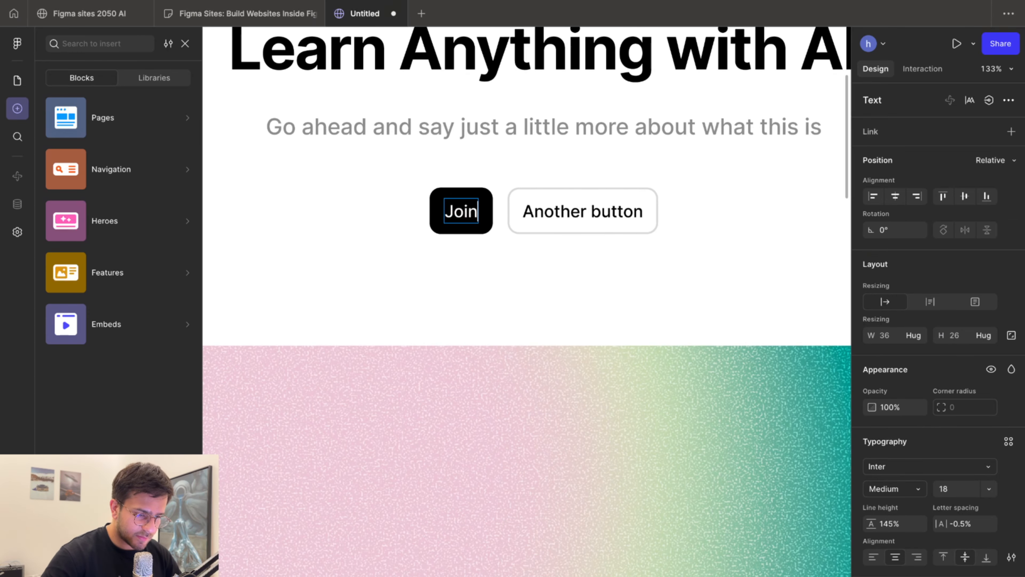
pyautogui.write(' now')
pyautogui.doubleClick(601, 211)
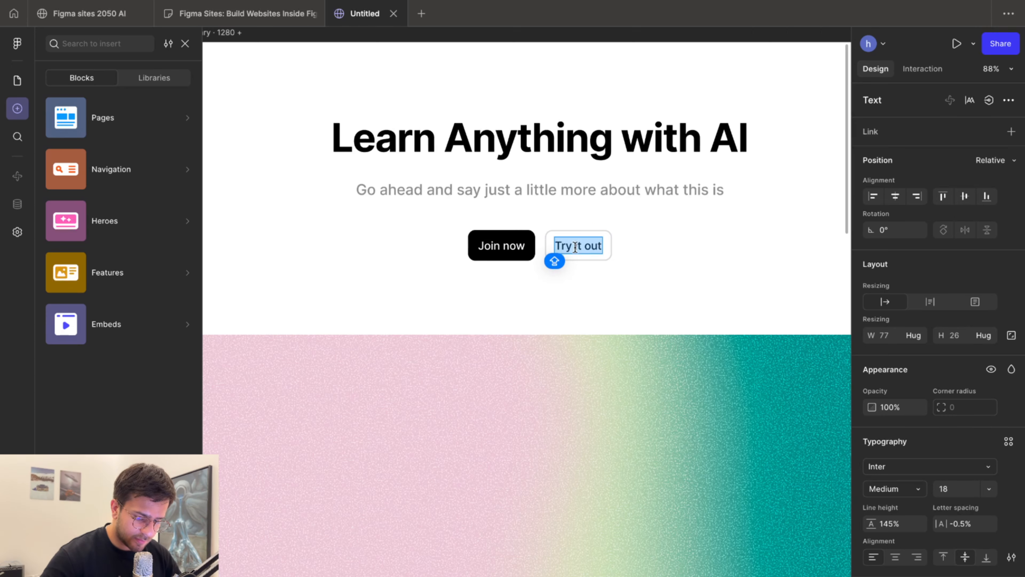
pyautogui.write('Preview')
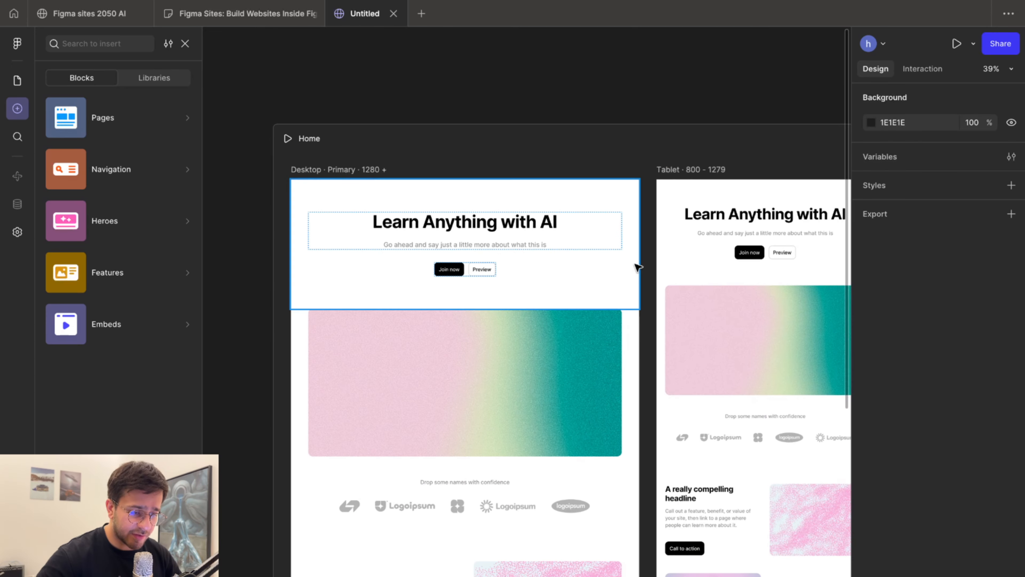
# Compare the edited hero heading and buttons across the Desktop, Tablet and Mobile frames
pyautogui.hscroll(5, 636, 266)
pyautogui.hscroll(5, 637, 266)
pyautogui.scroll(-2, 662, 210)
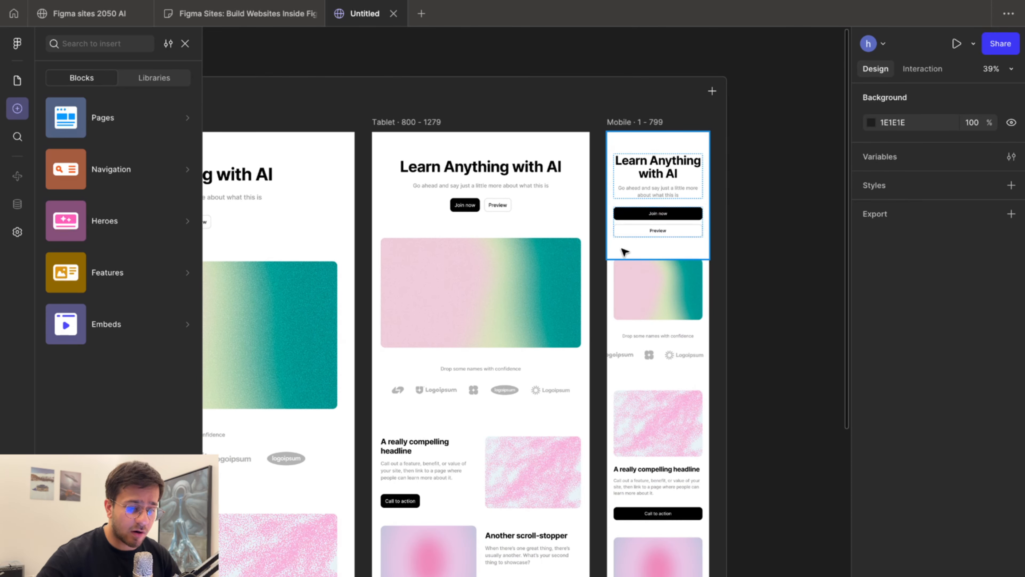
pyautogui.hscroll(-6, 499, 188)
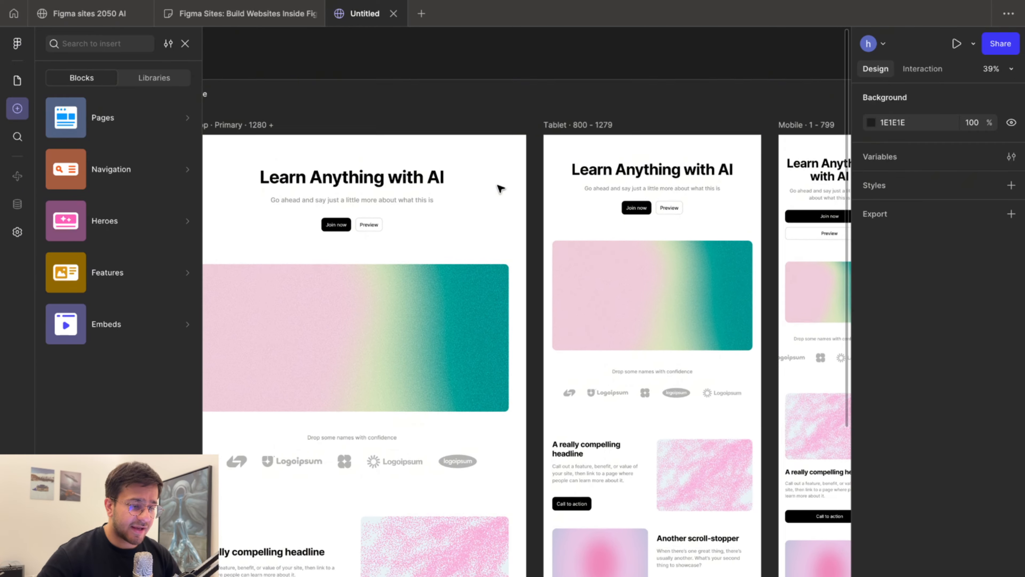
pyautogui.hscroll(8, 728, 220)
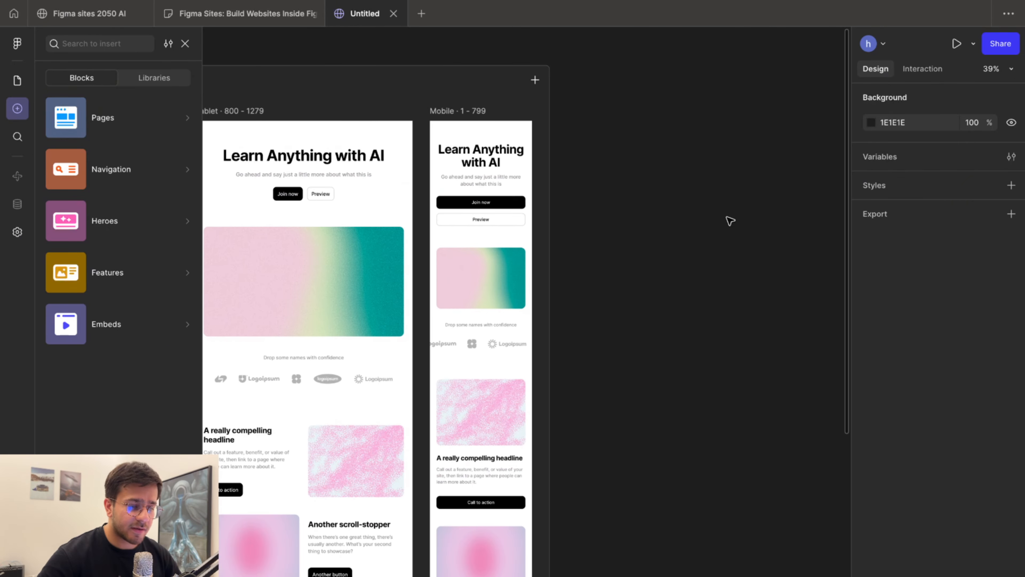
pyautogui.hscroll(-8, 728, 220)
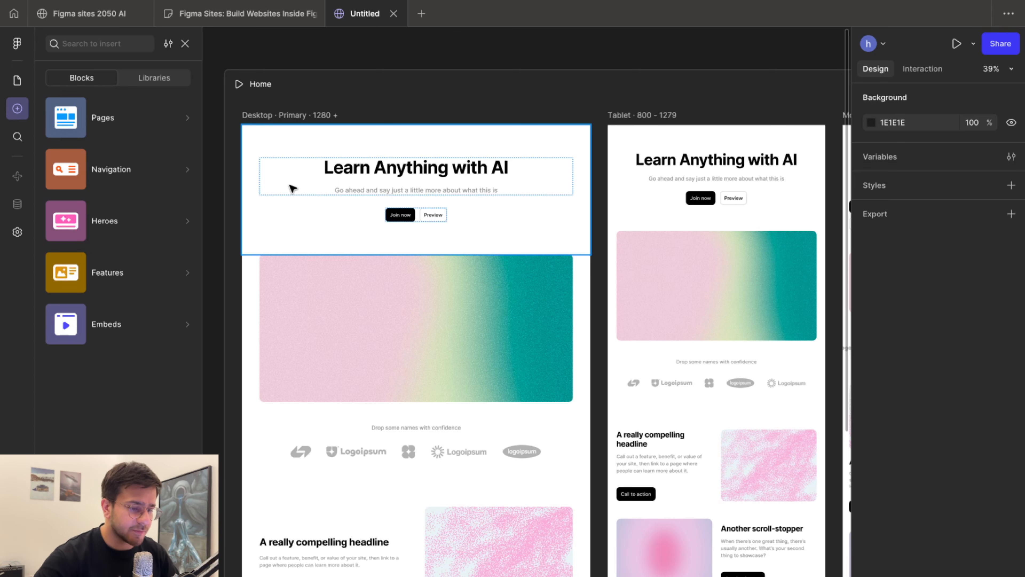
# Replace the gradient image's fill under the Desktop hero with the second 20250410_0041_UFO PNG from the Downloads folder
pyautogui.click(318, 328)
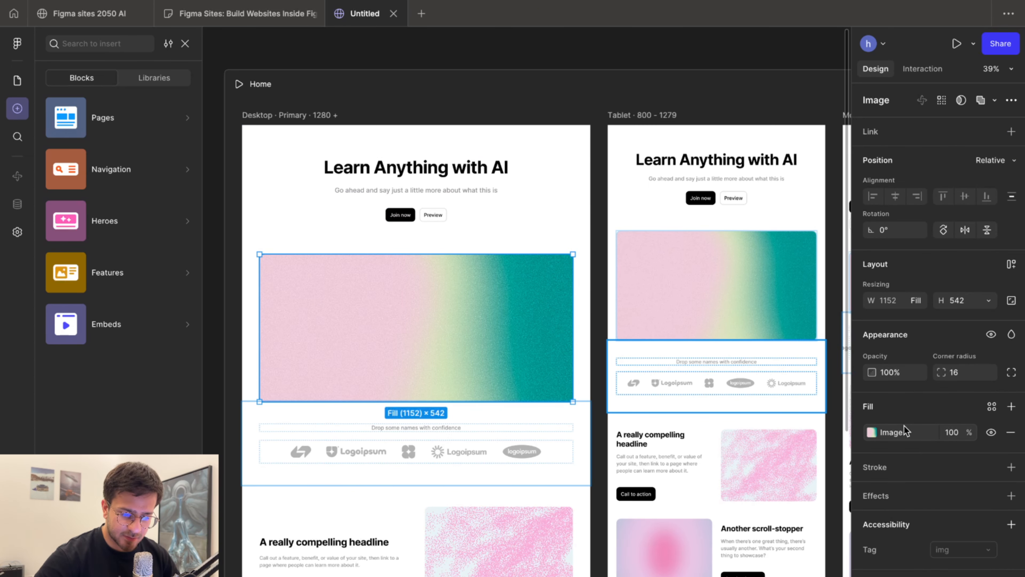
pyautogui.click(873, 432)
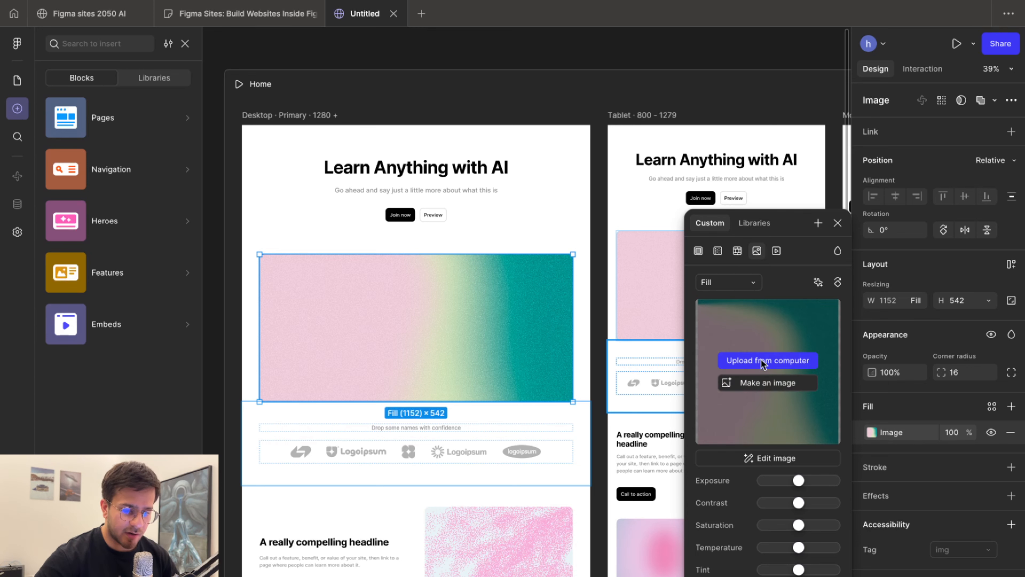
pyautogui.click(762, 363)
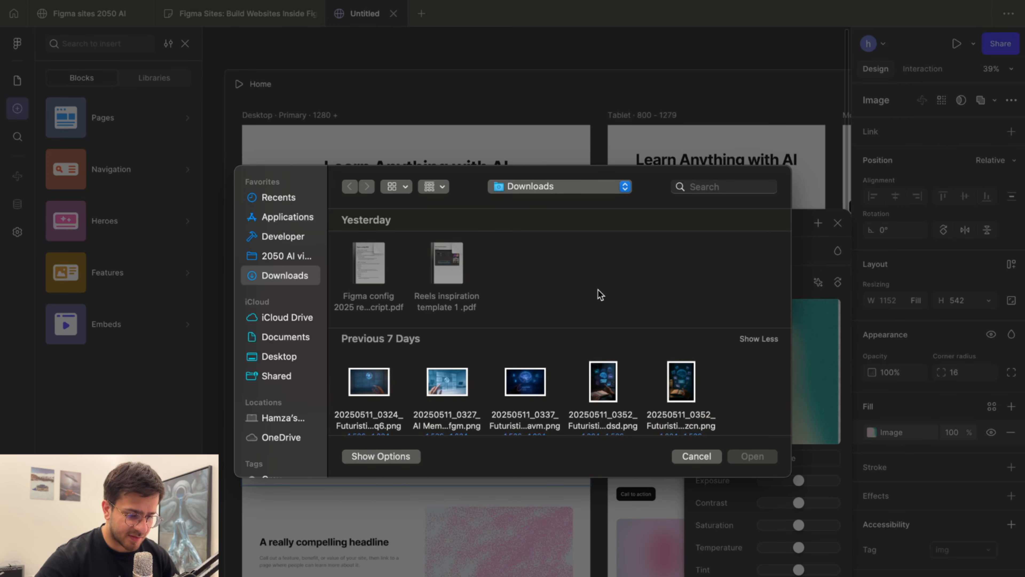
pyautogui.scroll(-10, 552, 389)
pyautogui.click(525, 345)
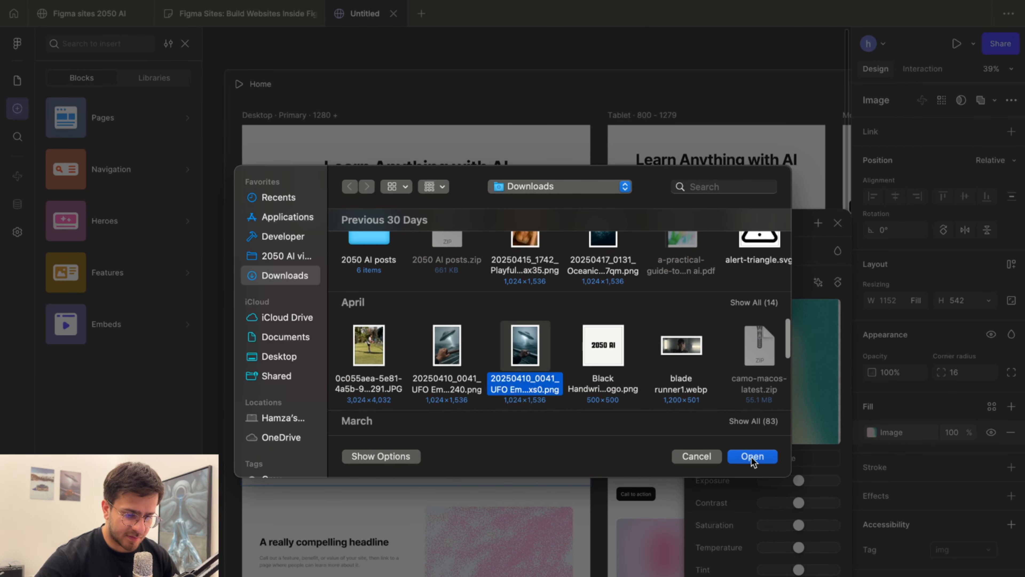
pyautogui.click(752, 456)
pyautogui.click(227, 252)
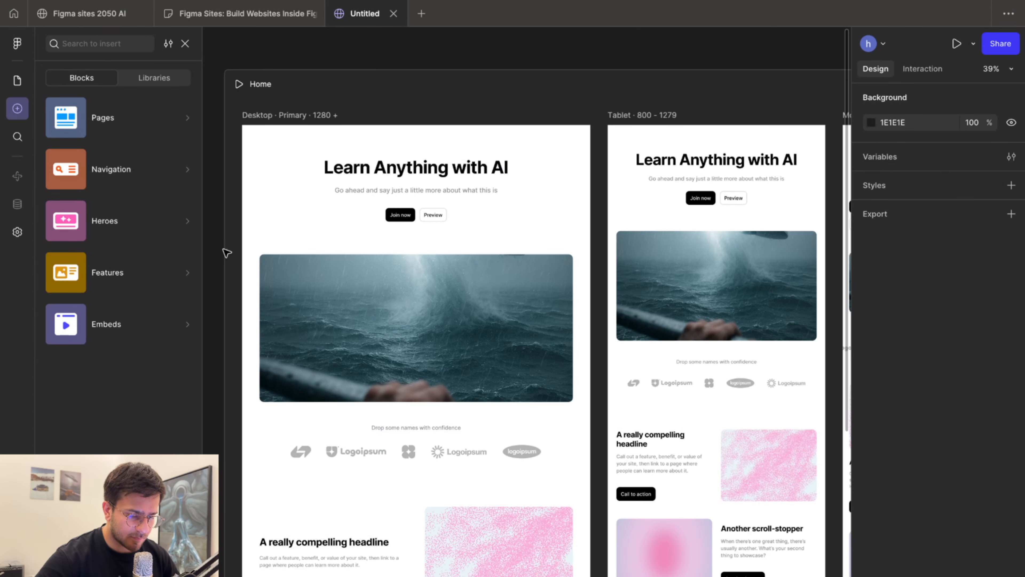
# Try the Fit scaling mode on the UFO image fill in the Desktop frame and restore Fill
pyautogui.click(350, 315)
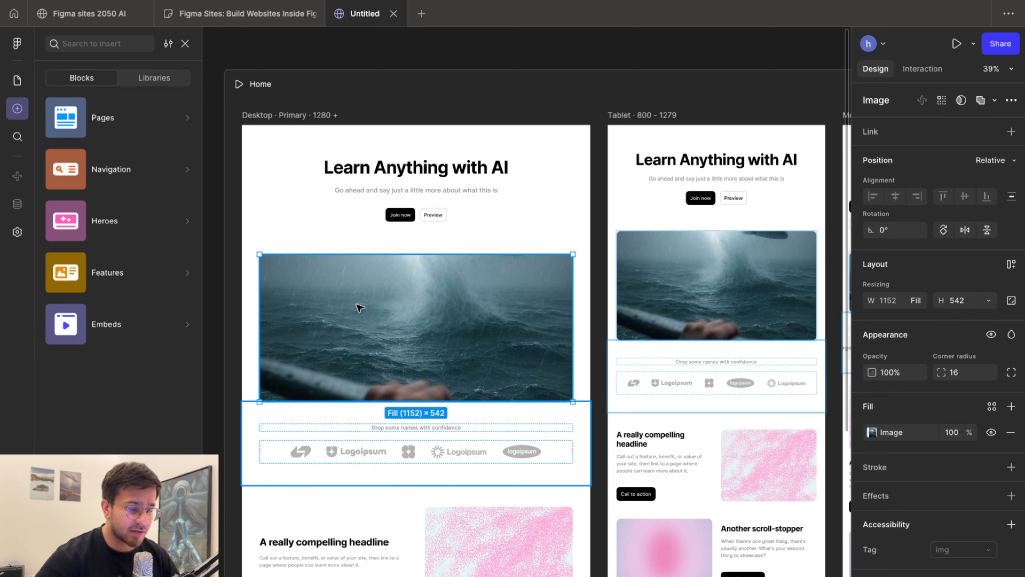
pyautogui.scroll(5, 359, 308)
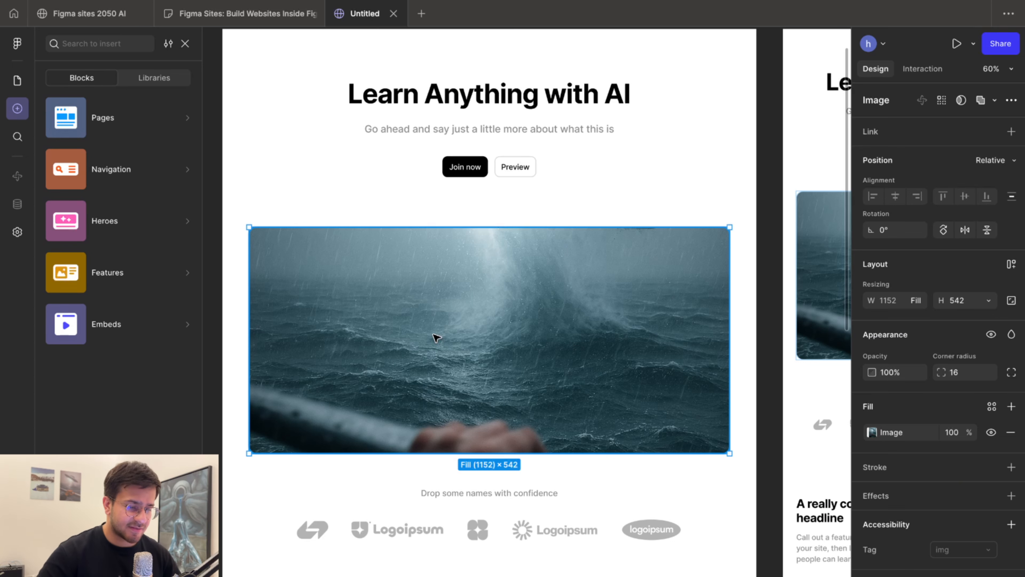
pyautogui.click(240, 332)
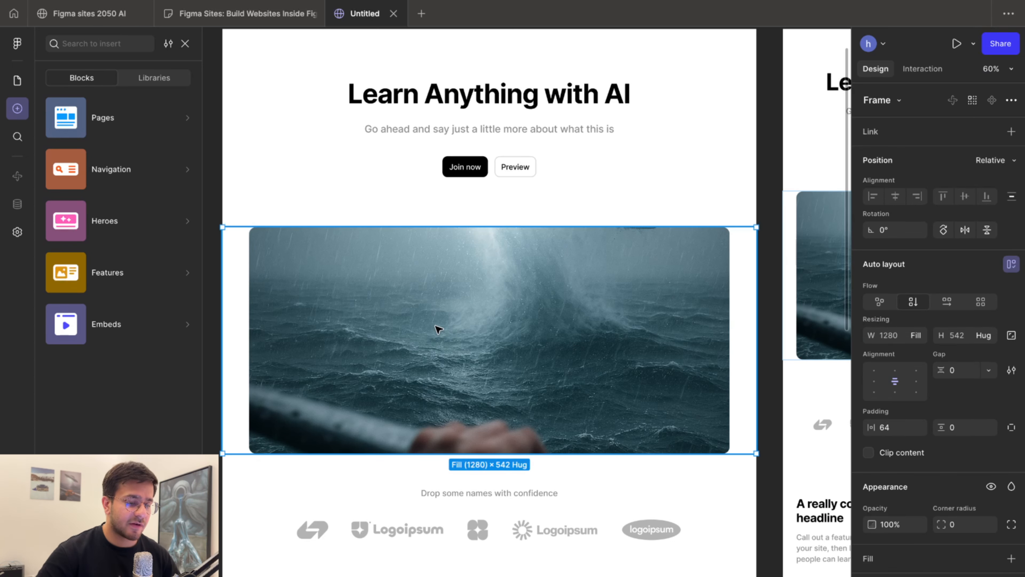
pyautogui.click(432, 340)
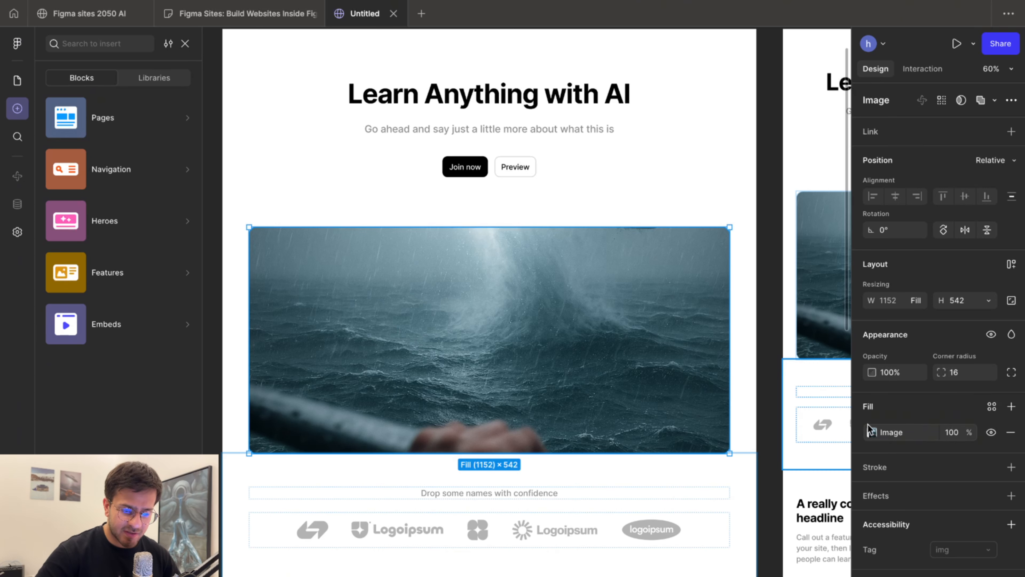
pyautogui.click(871, 433)
pyautogui.moveTo(771, 378)
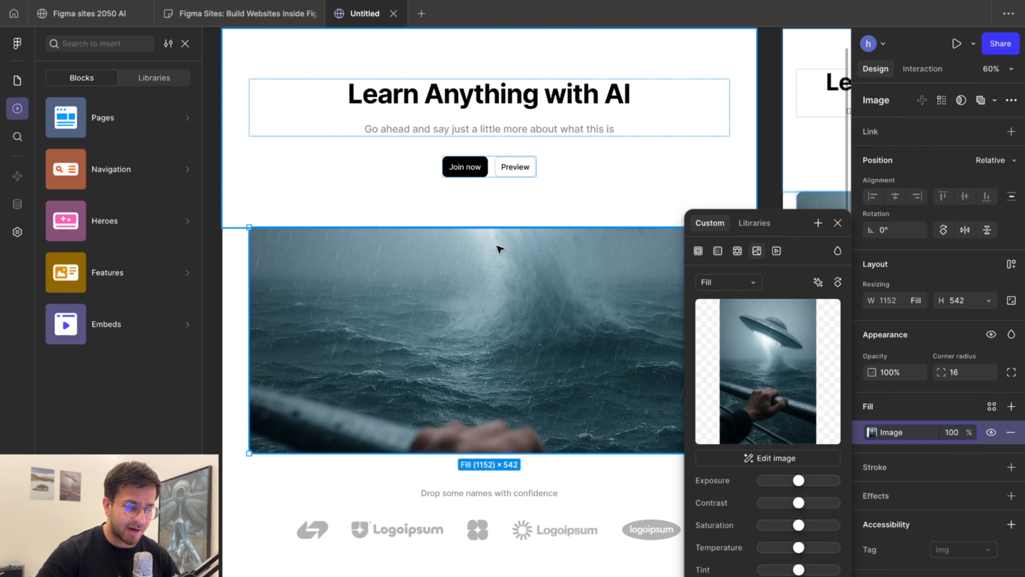
pyautogui.click(754, 283)
pyautogui.click(747, 297)
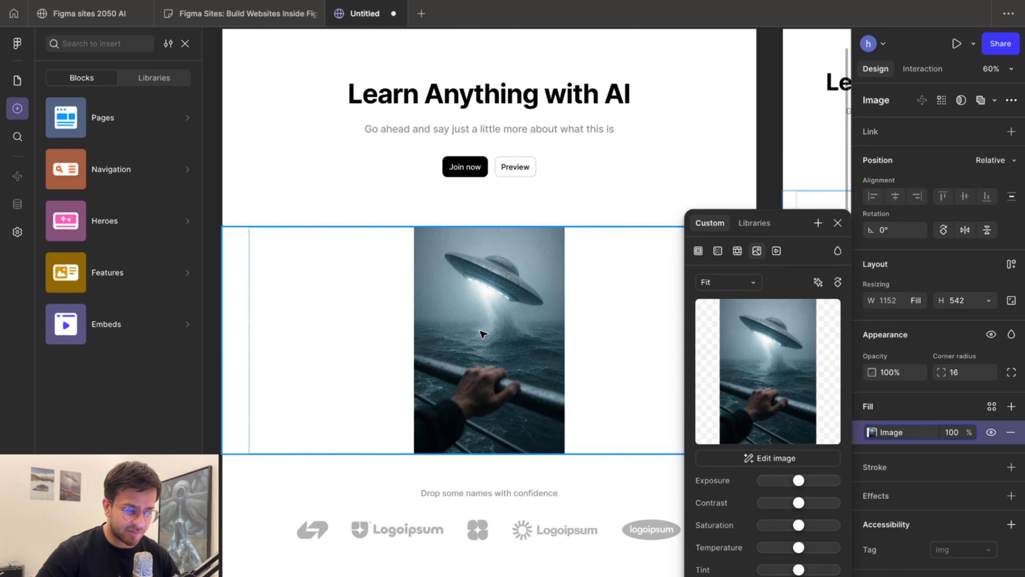
pyautogui.click(753, 282)
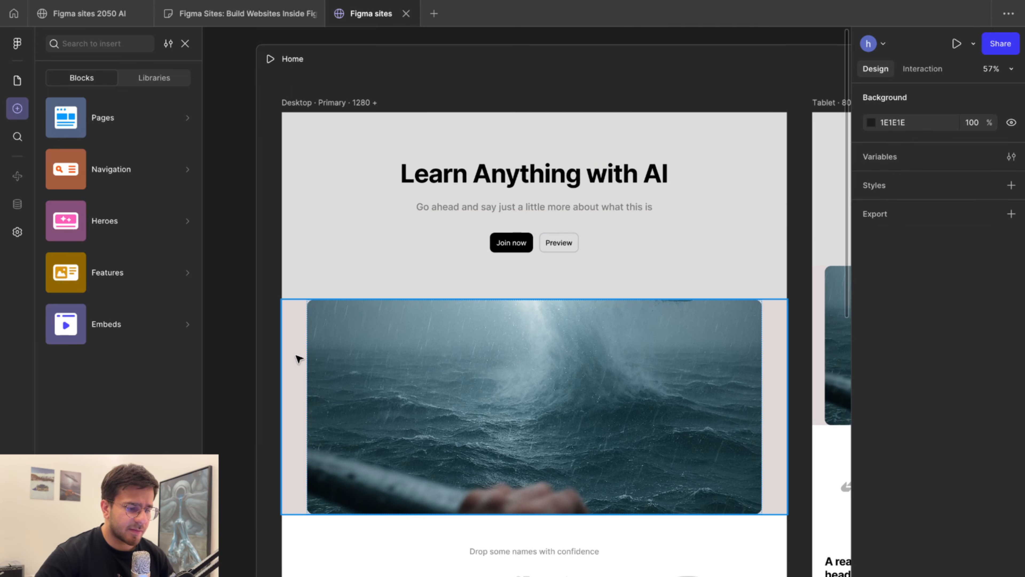
# Change the Desktop hero section's fill to a linear gradient with the DCDCDC stop at 75% and the 767676 stop at 100%
pyautogui.click(299, 358)
pyautogui.click(382, 236)
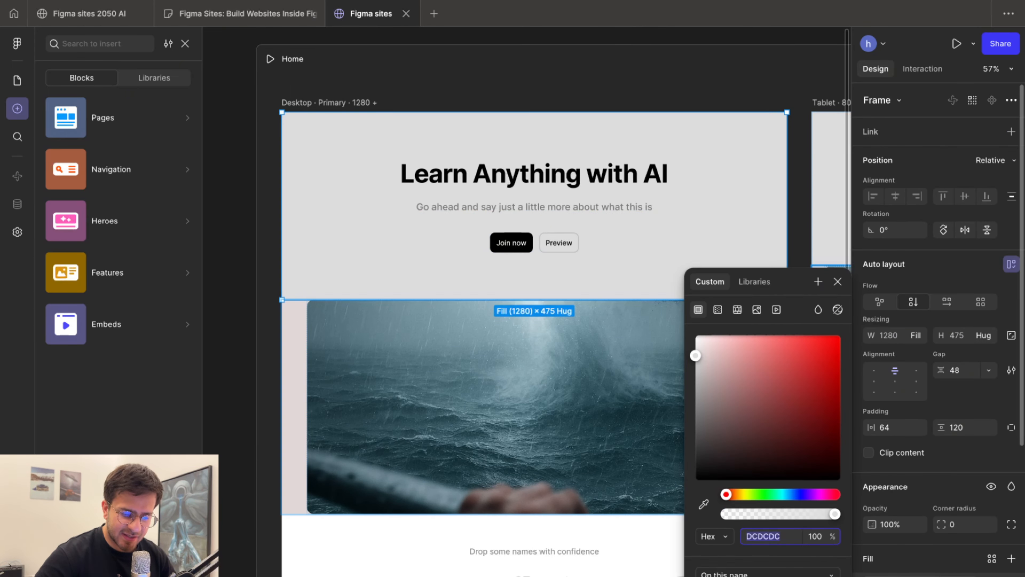
pyautogui.click(717, 310)
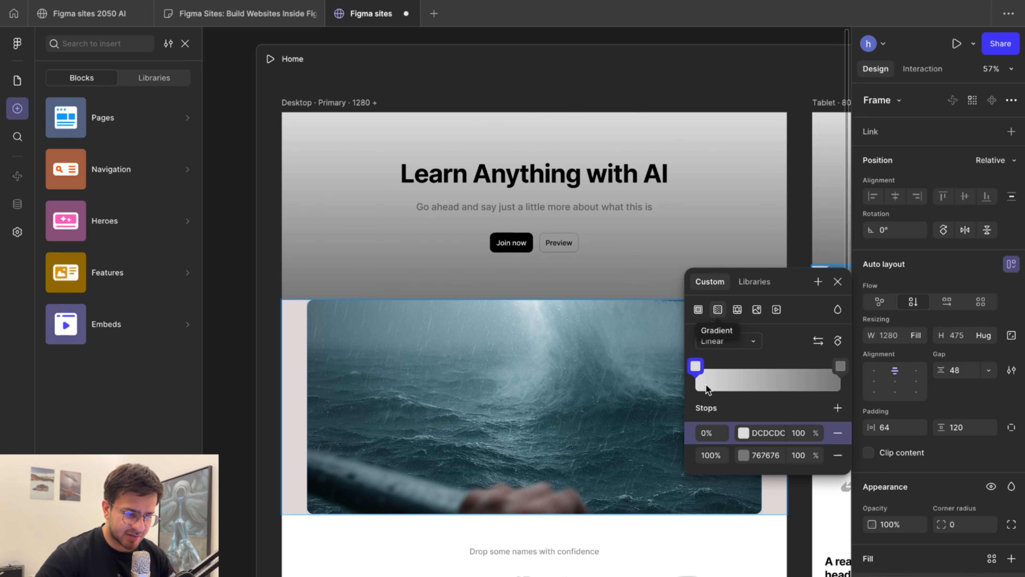
pyautogui.moveTo(697, 370); pyautogui.dragTo(803, 368)
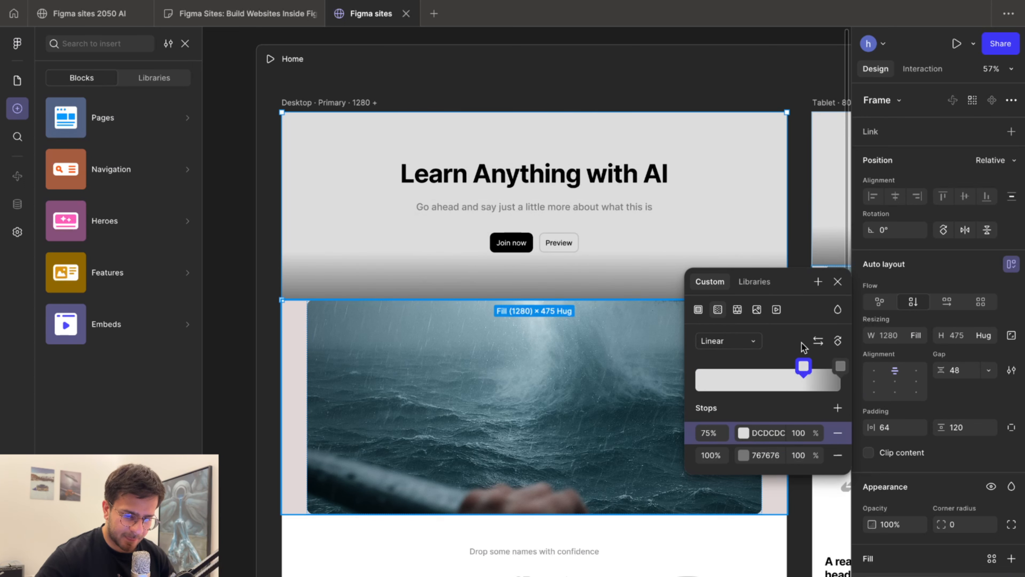
# Save the hero section's gradient fill as a color style named "love 1"
pyautogui.click(818, 282)
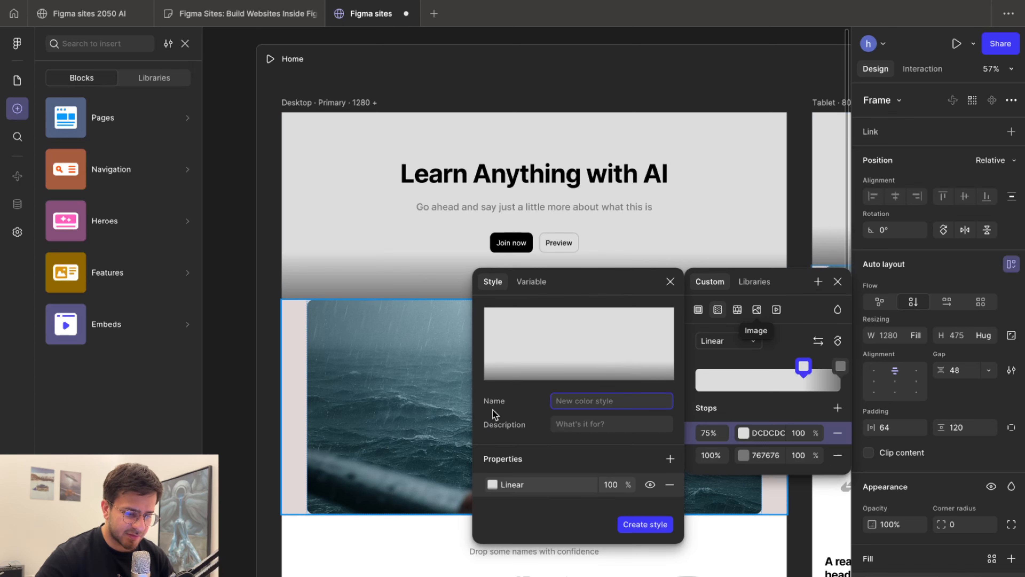
pyautogui.write('love 1')
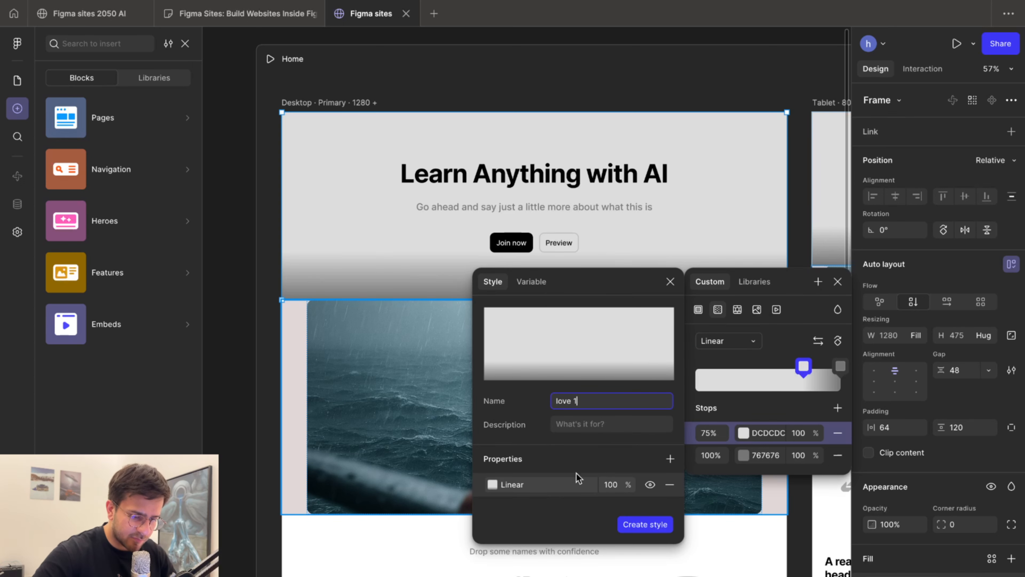
pyautogui.click(644, 524)
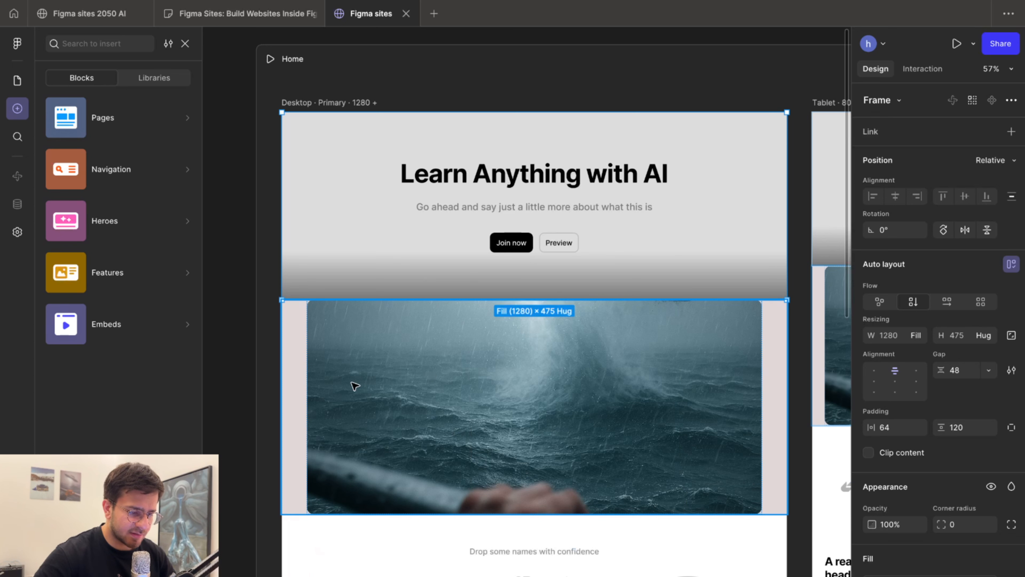
# Apply the "love 1" color style to the fill of the frame around the UFO image in the Desktop layout
pyautogui.click(298, 388)
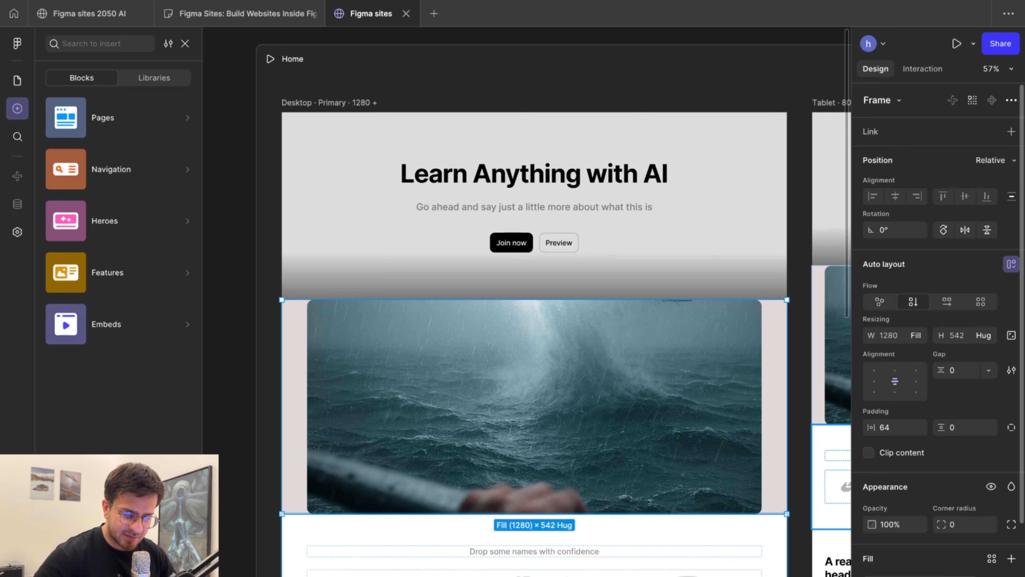
pyautogui.click(872, 575)
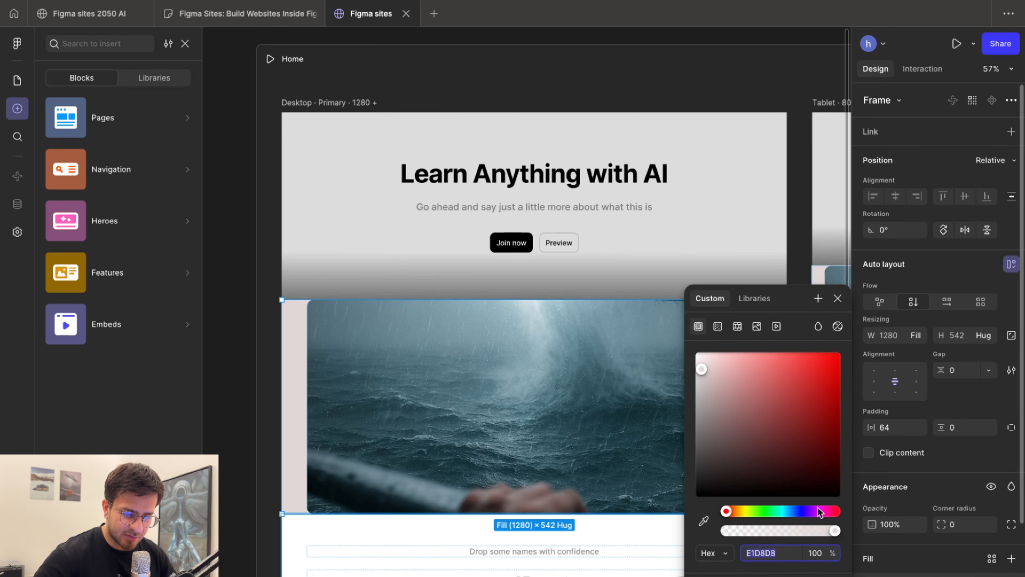
pyautogui.click(748, 302)
pyautogui.click(732, 391)
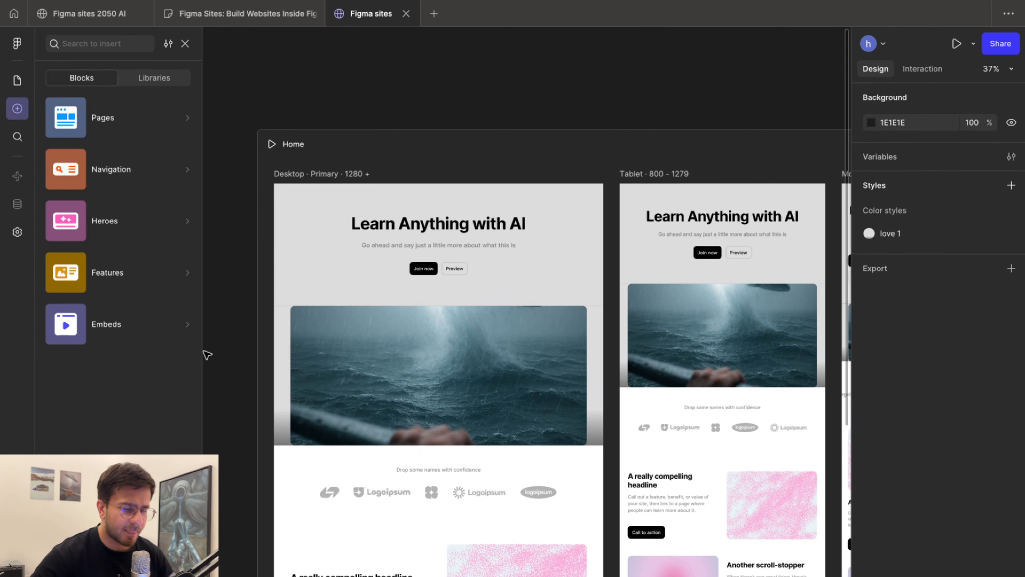
# Insert the two-row Features block with green images between the logos and the pink feature section in the Desktop frame
pyautogui.scroll(-3, 207, 355)
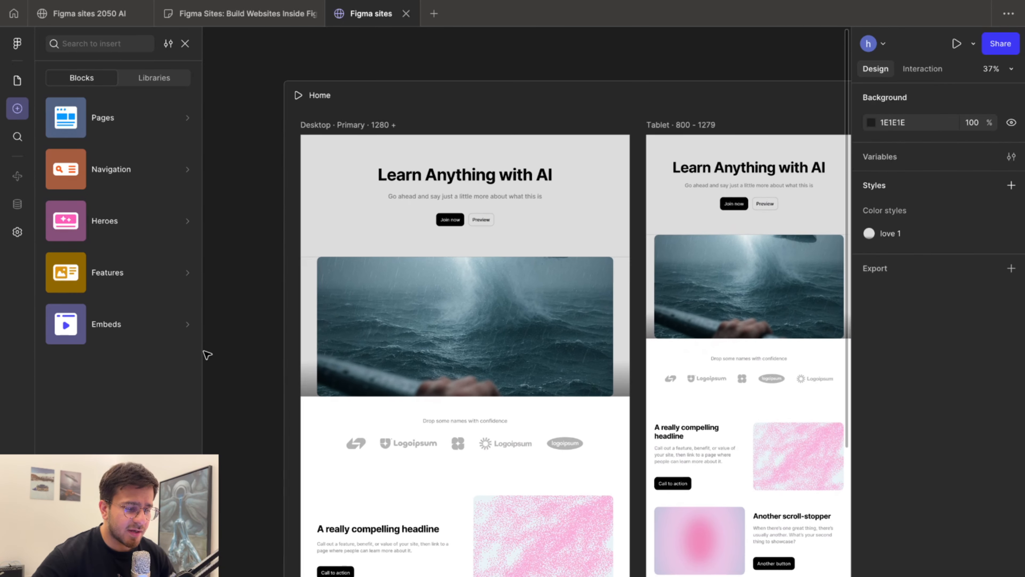
pyautogui.scroll(-2, 400, 444)
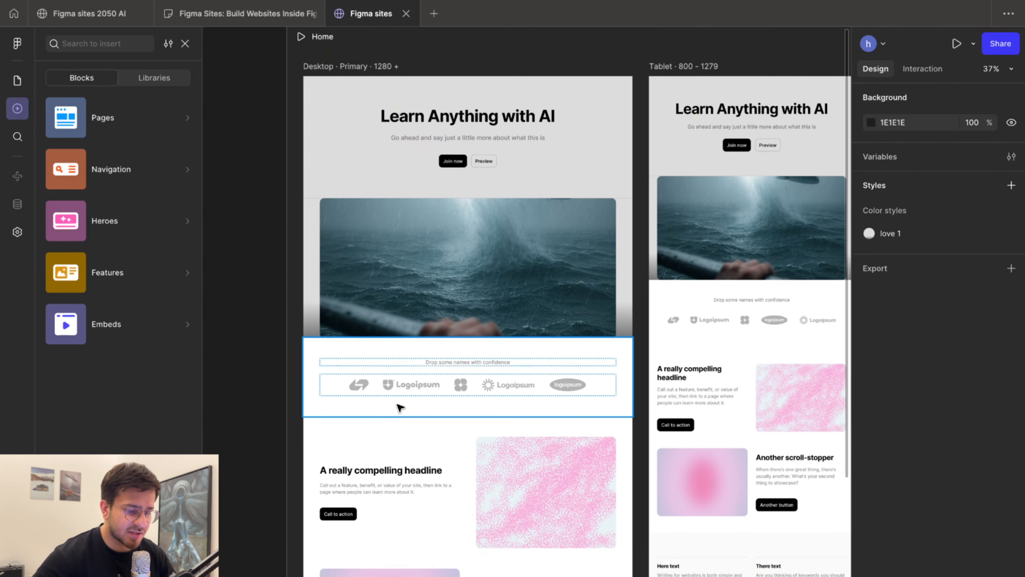
pyautogui.scroll(-3, 400, 408)
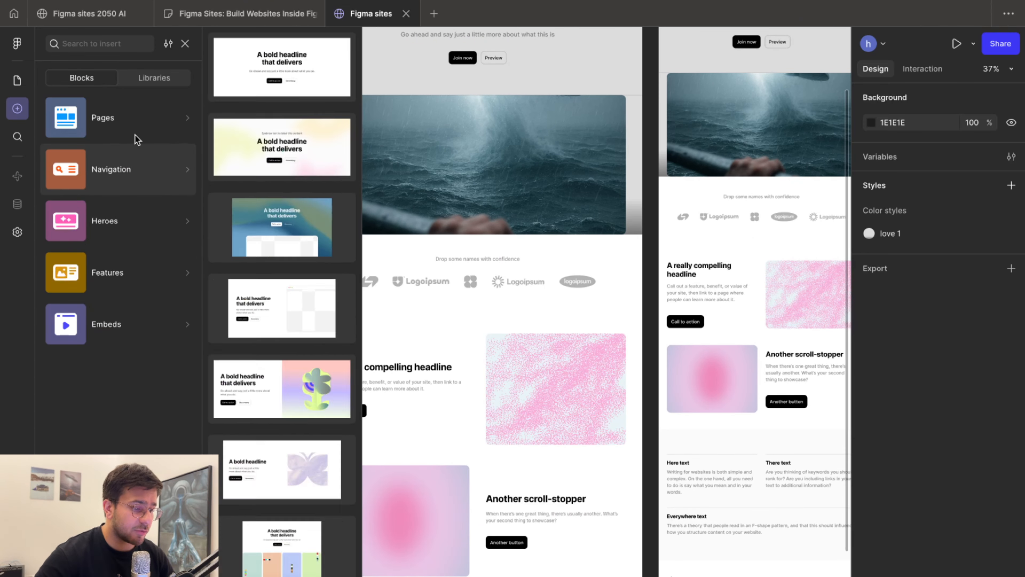
pyautogui.moveTo(123, 304)
pyautogui.moveTo(127, 257)
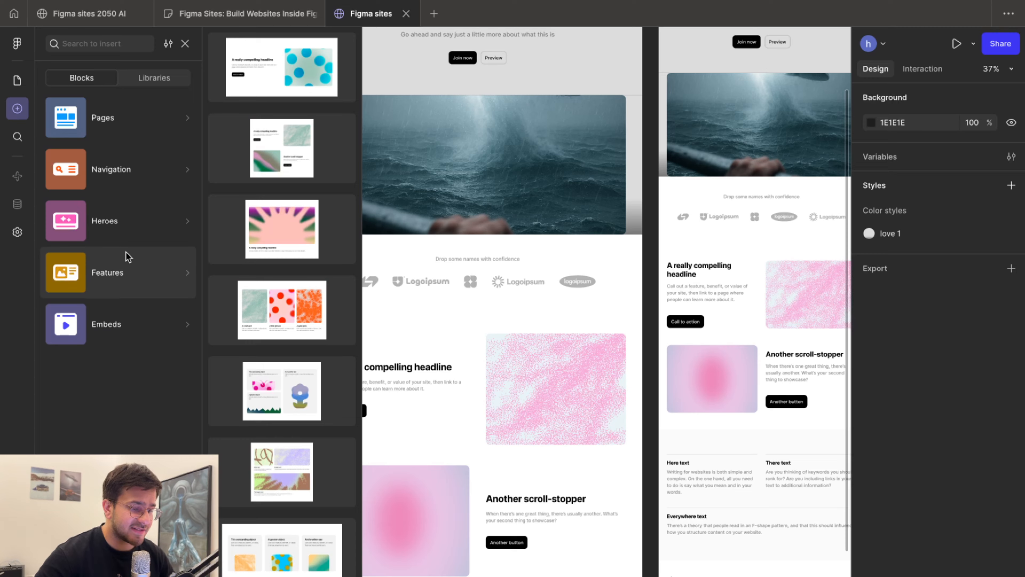
pyautogui.moveTo(274, 144); pyautogui.dragTo(499, 304)
pyautogui.click(329, 298)
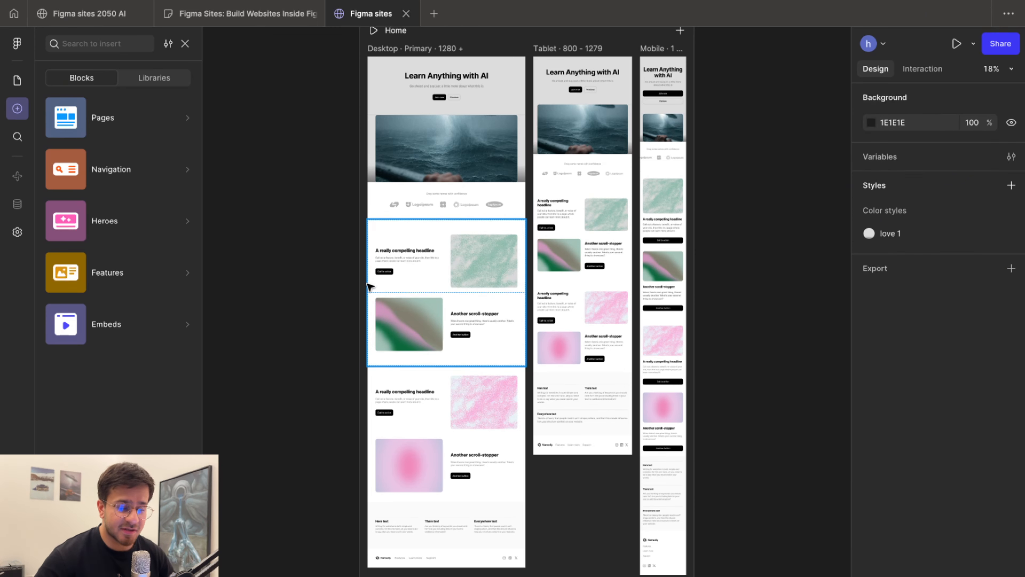
# Preview the Home page, widen the preview to 1426, and check the hero, logos, feature sections and text row
pyautogui.scroll(5, 370, 287)
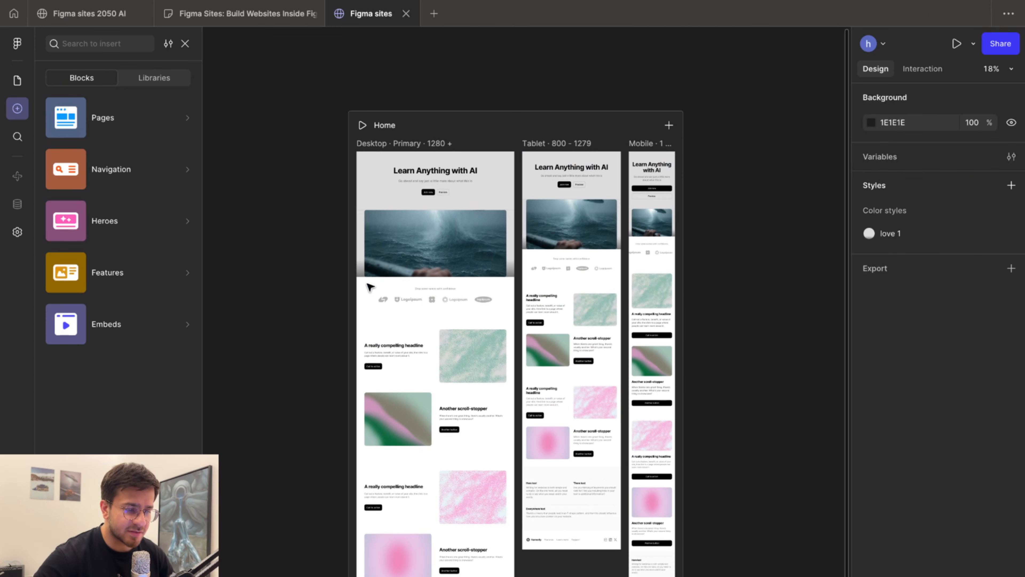
pyautogui.click(362, 125)
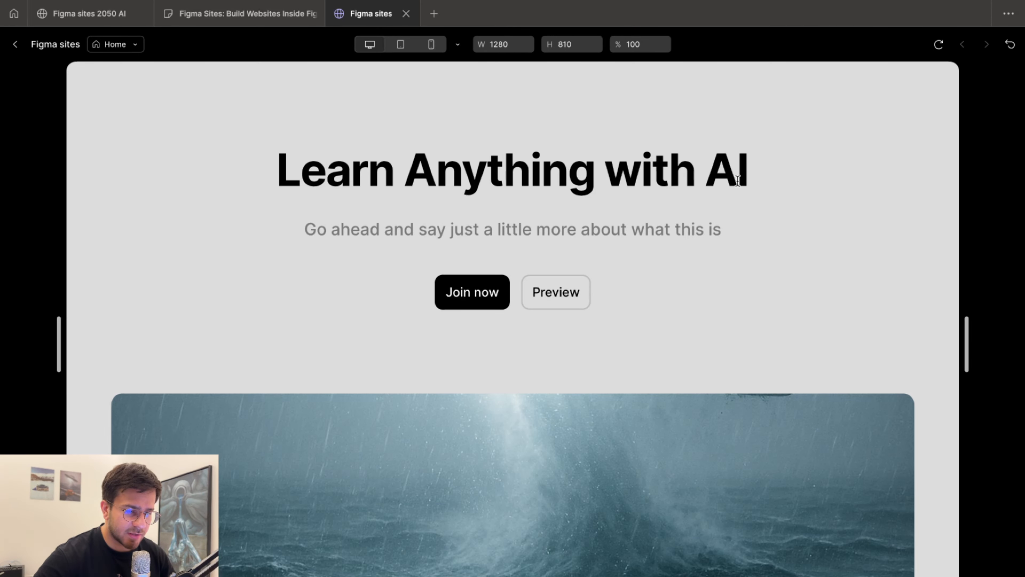
pyautogui.moveTo(967, 344); pyautogui.dragTo(1017, 343)
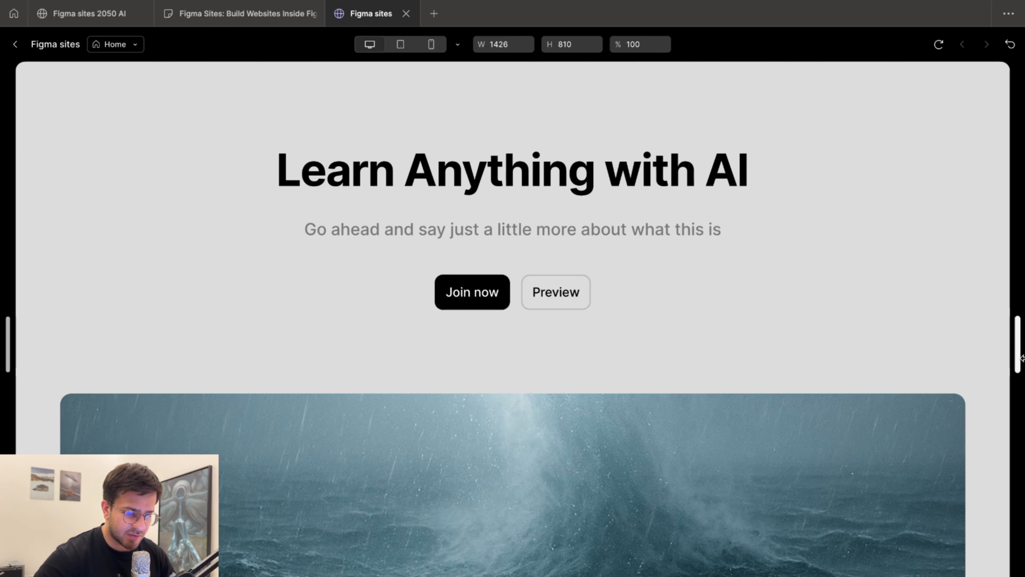
pyautogui.scroll(-3, 733, 387)
pyautogui.scroll(-10, 733, 387)
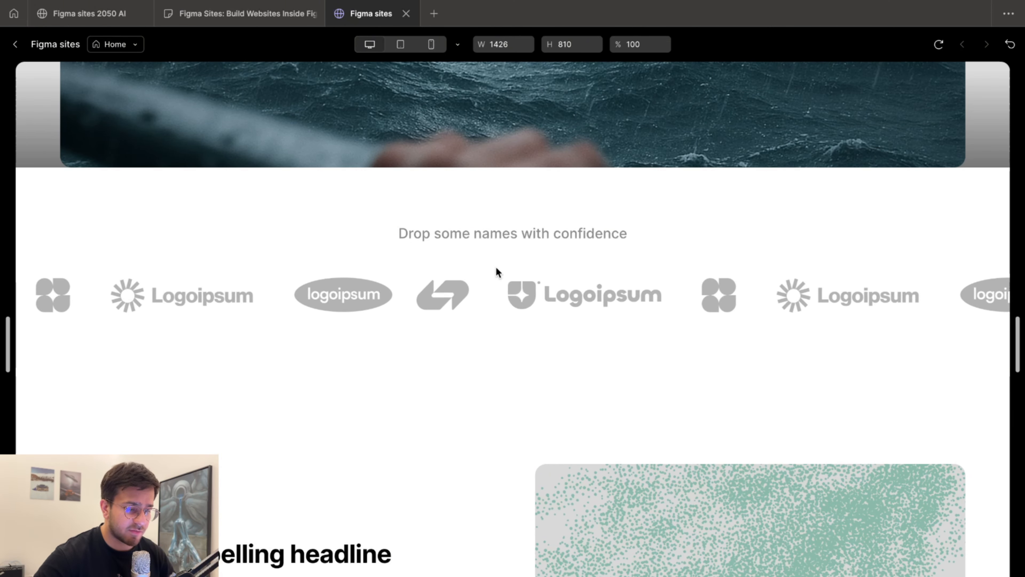
pyautogui.scroll(-15, 496, 268)
pyautogui.scroll(-15, 496, 268)
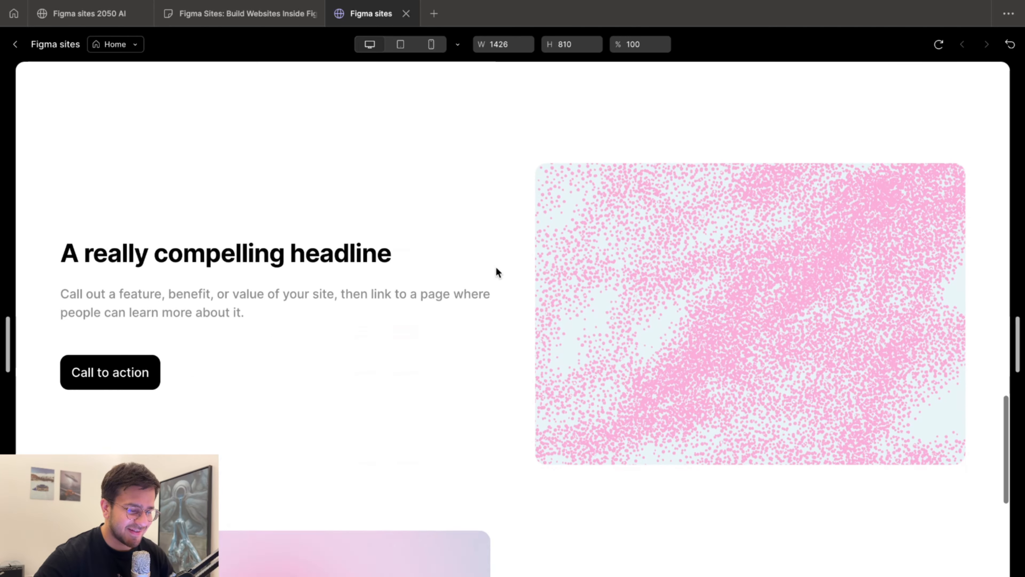
pyautogui.scroll(-5, 634, 276)
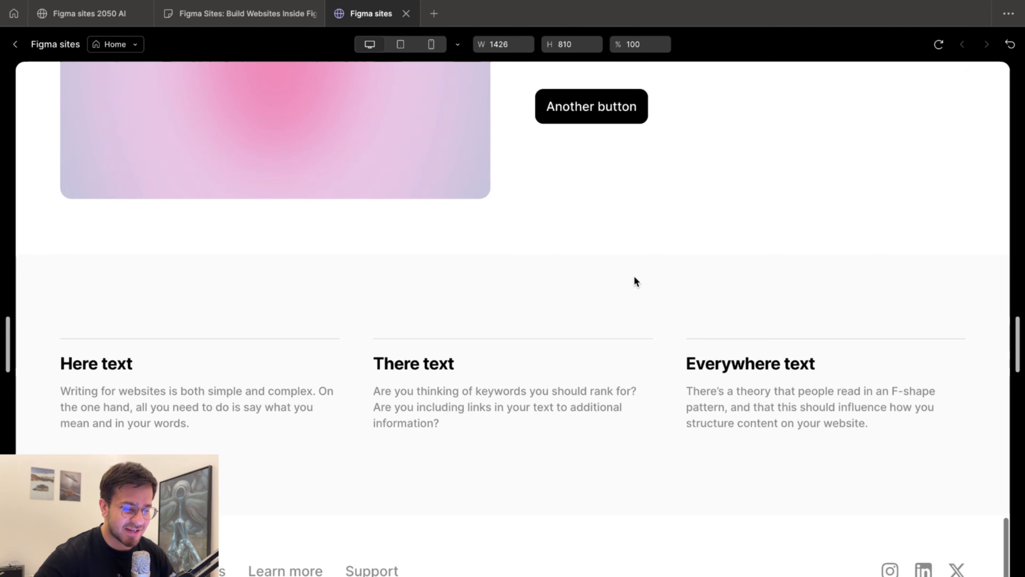
pyautogui.scroll(20, 634, 275)
pyautogui.scroll(-10, 634, 277)
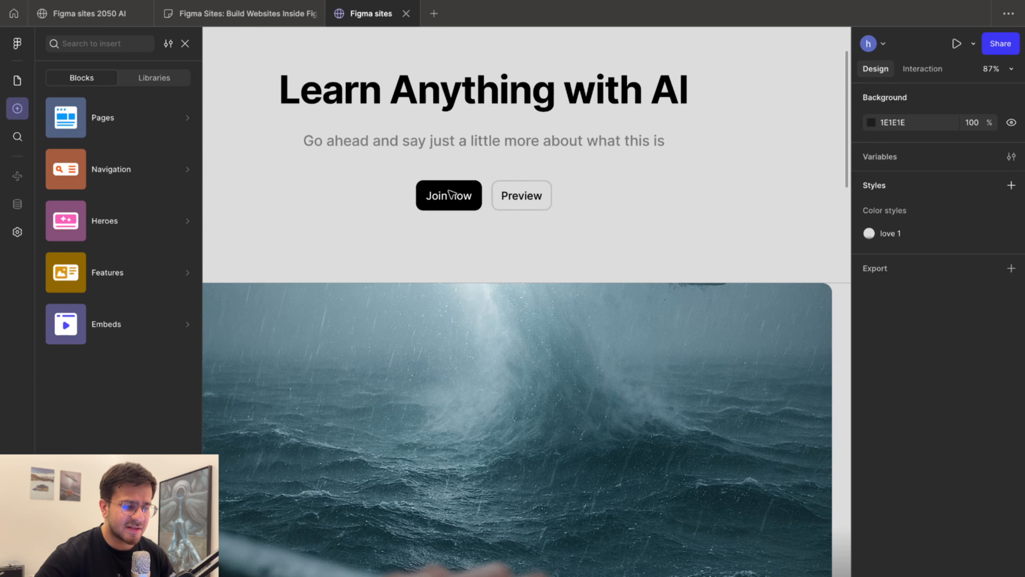
# Link the Desktop hero's "Join now" button to youtube.com
pyautogui.scroll(2, 449, 190)
pyautogui.hscroll(-2, 448, 190)
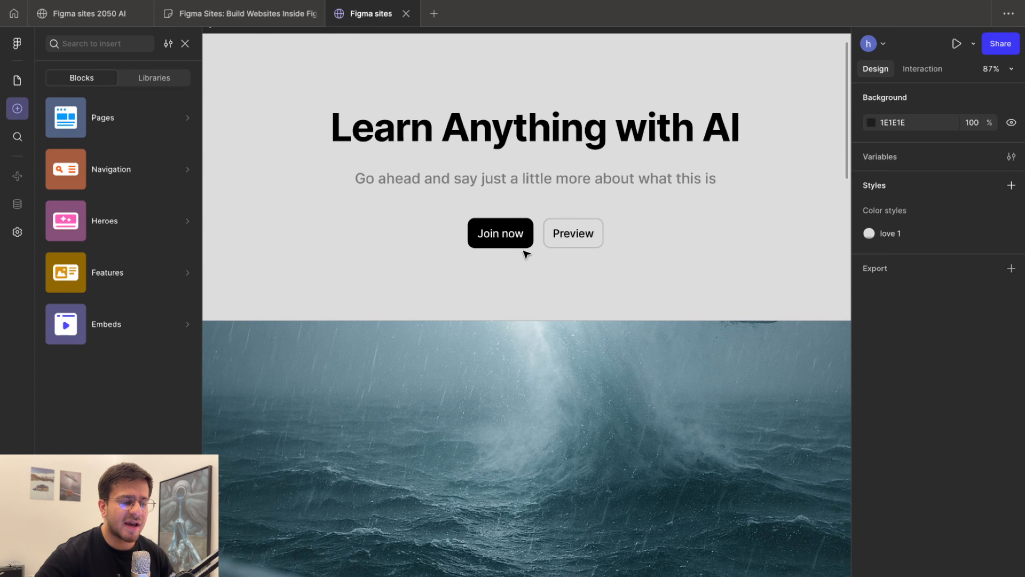
pyautogui.click(510, 241)
pyautogui.click(510, 242)
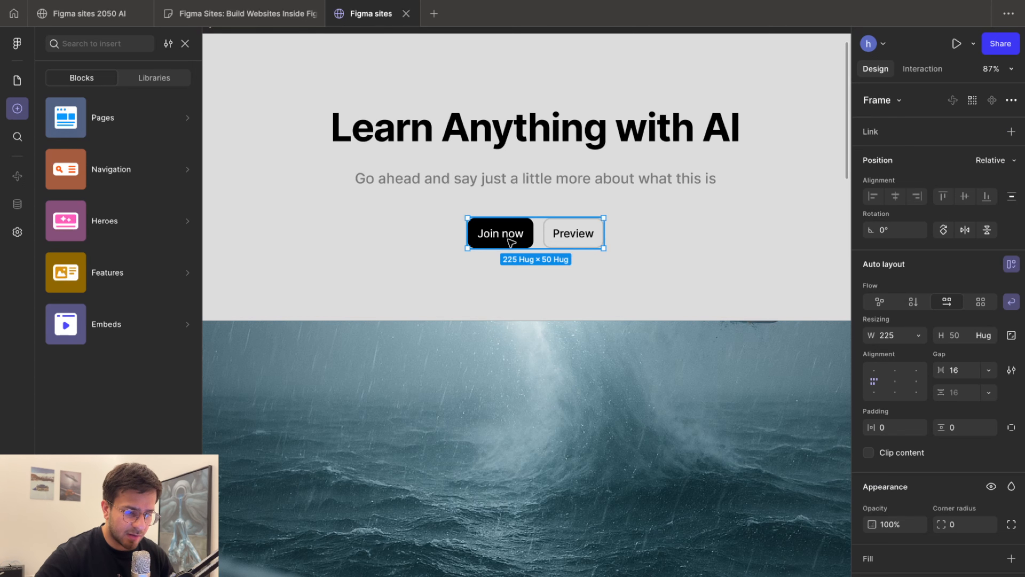
pyautogui.click(510, 242)
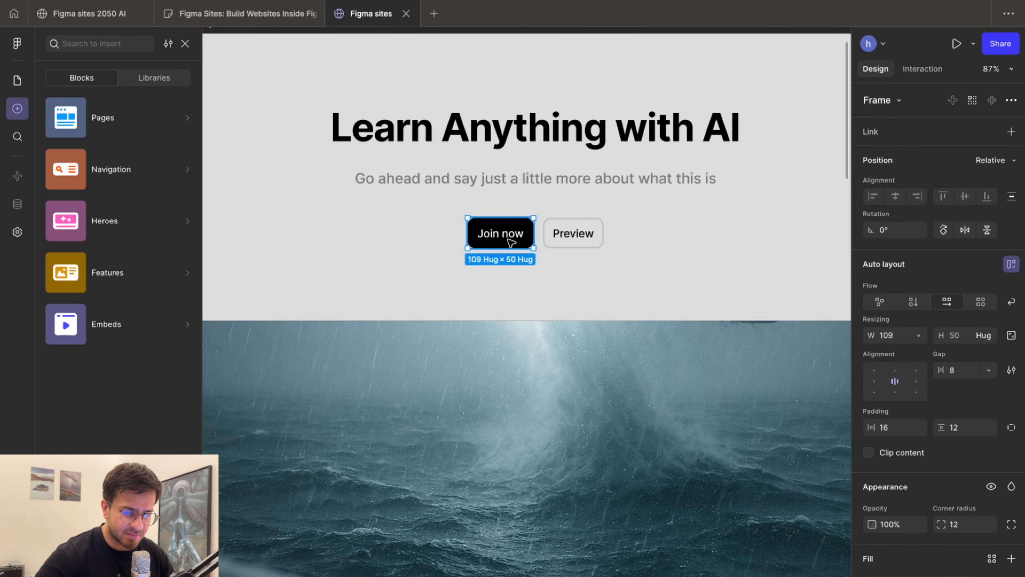
pyautogui.click(923, 71)
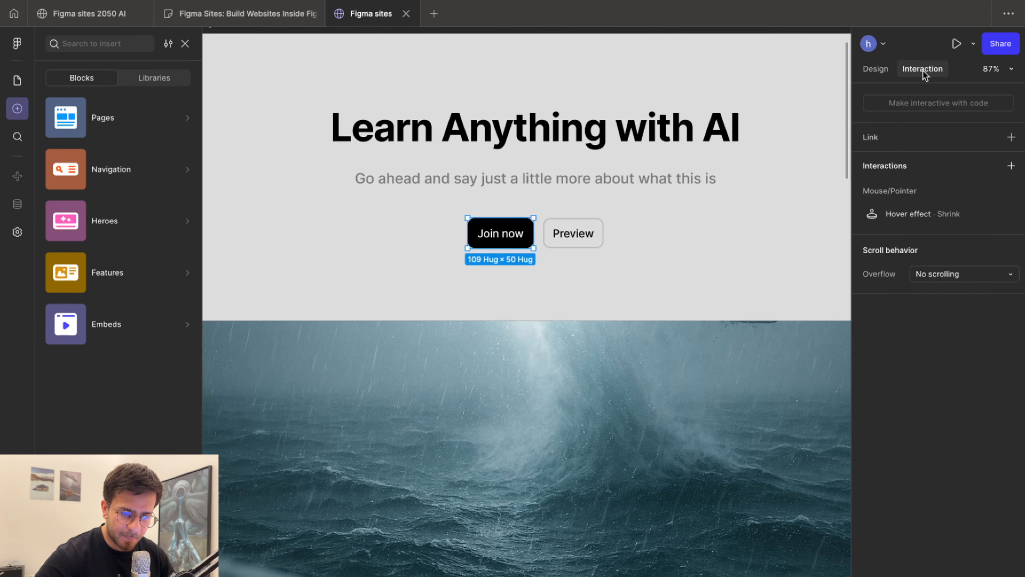
pyautogui.click(1011, 138)
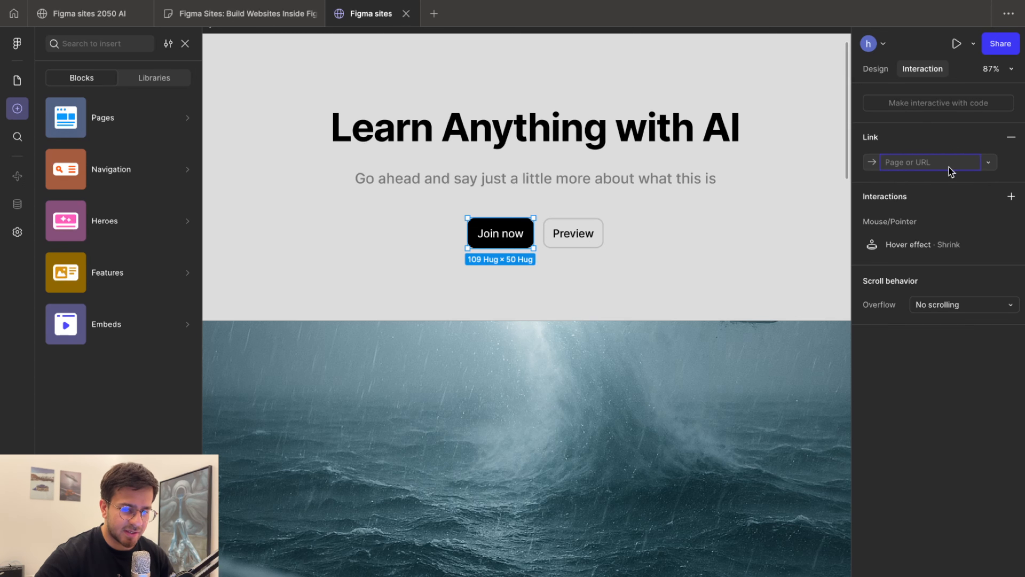
pyautogui.write('youtube.com')
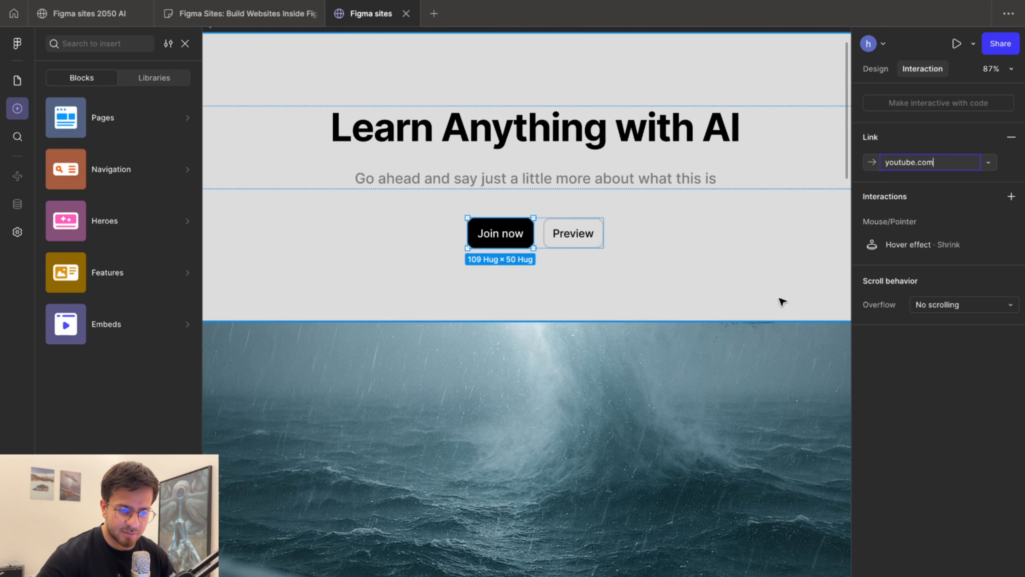
pyautogui.press('Return')
# Give the "Preview" button an on-click Scroll to interaction targeting the Footer, with the animation set to Animate
pyautogui.click(593, 265)
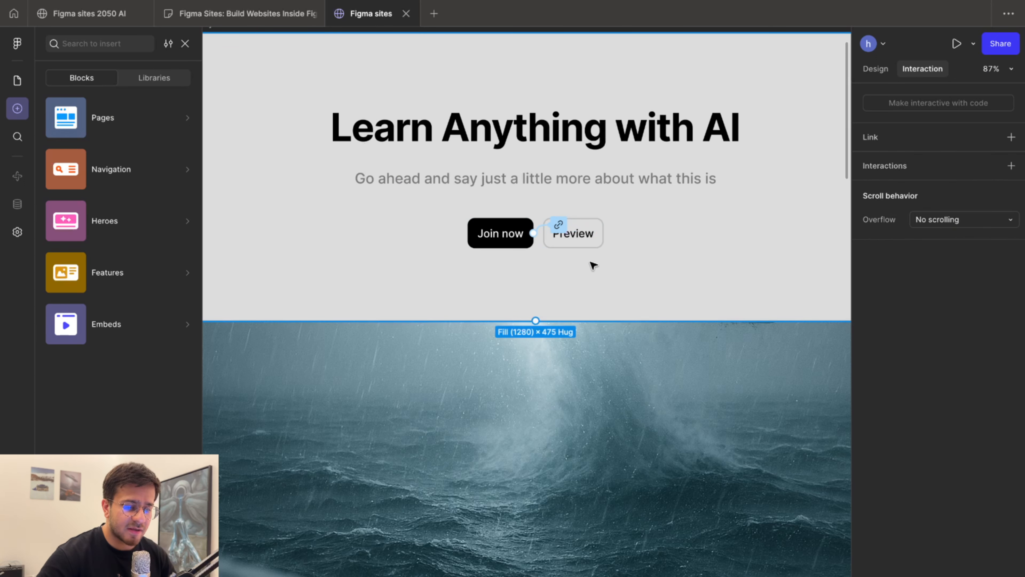
pyautogui.click(583, 239)
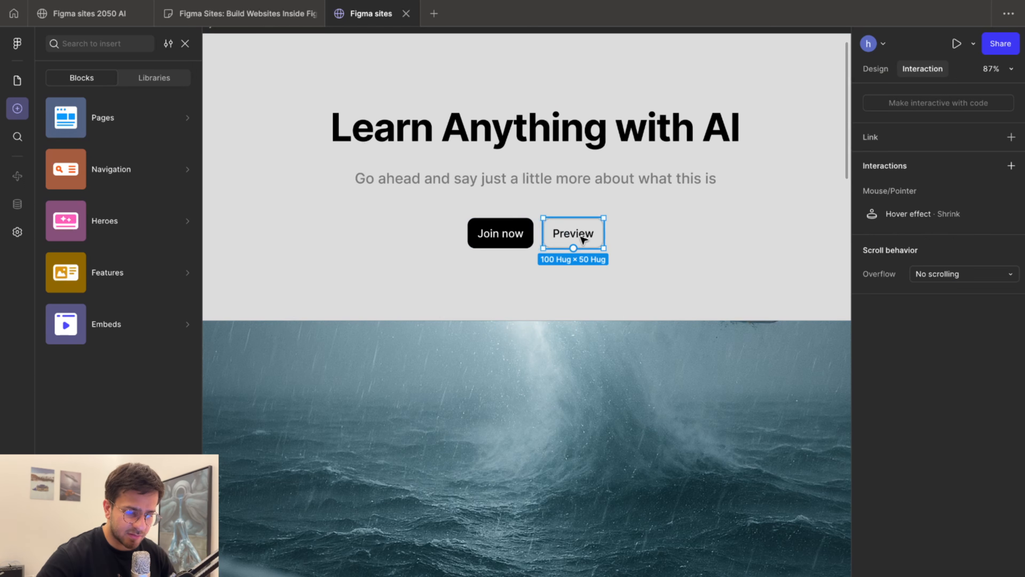
pyautogui.click(1011, 165)
pyautogui.click(979, 207)
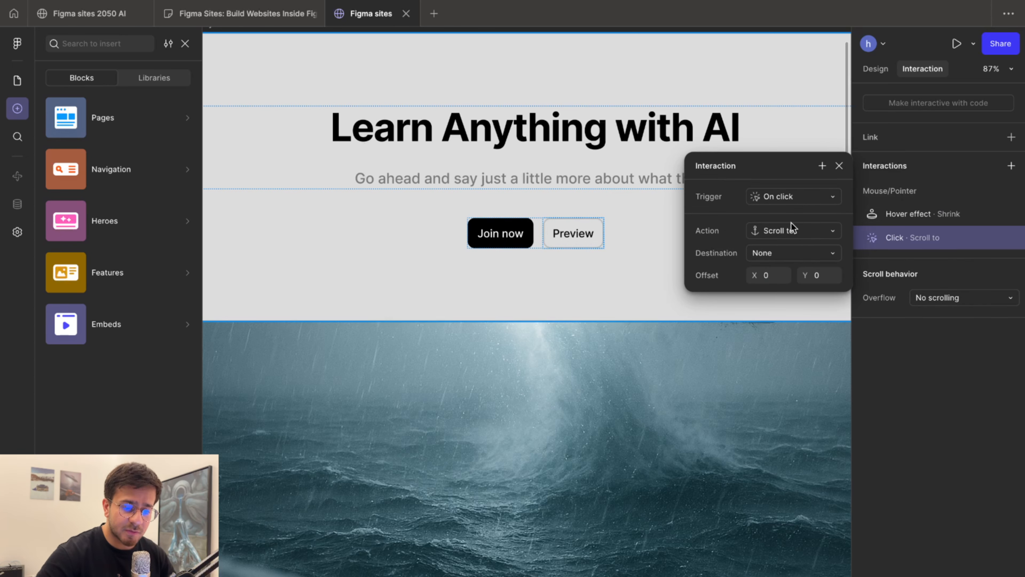
pyautogui.click(799, 235)
pyautogui.click(799, 234)
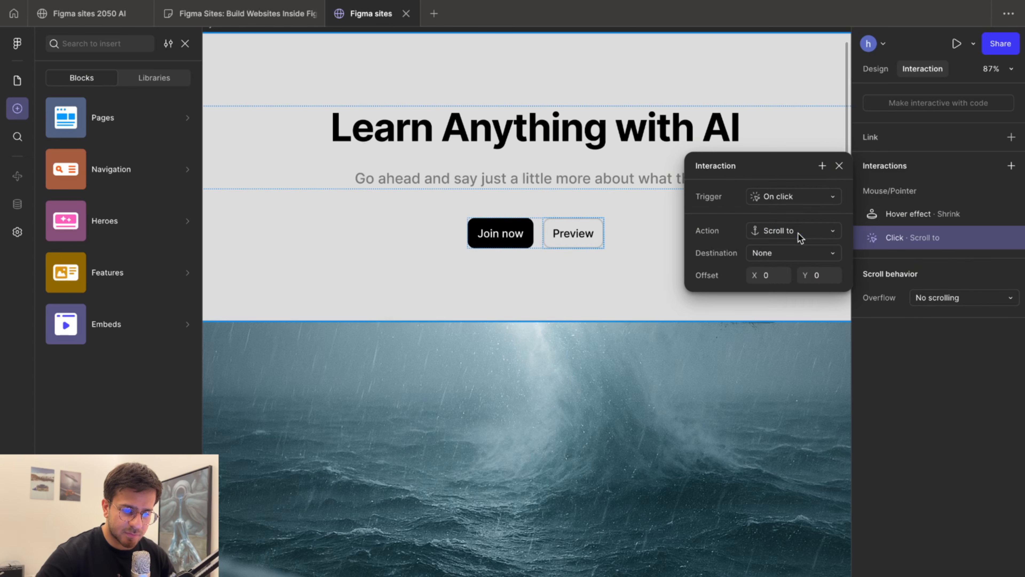
pyautogui.click(791, 259)
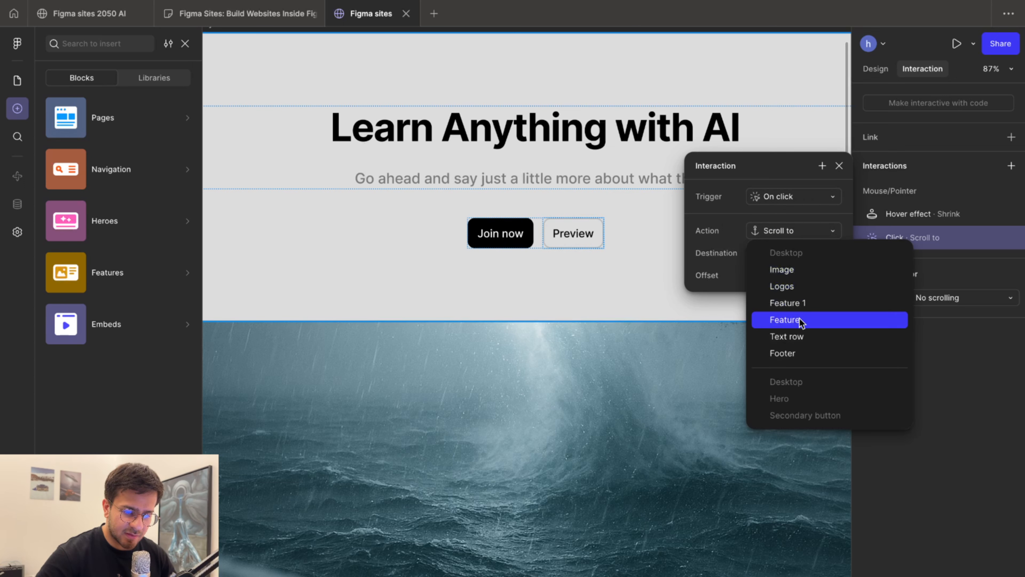
pyautogui.click(797, 352)
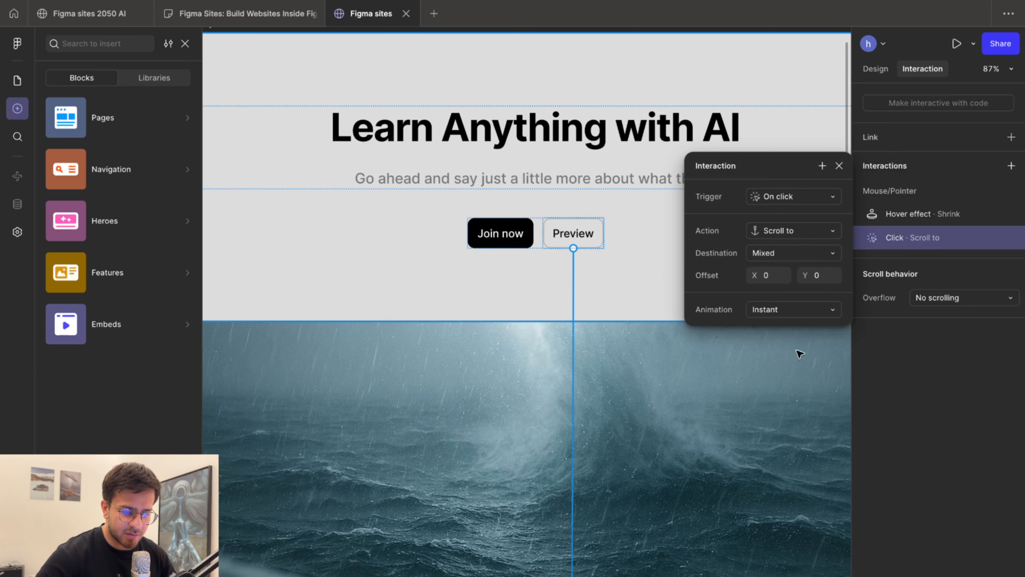
pyautogui.click(753, 309)
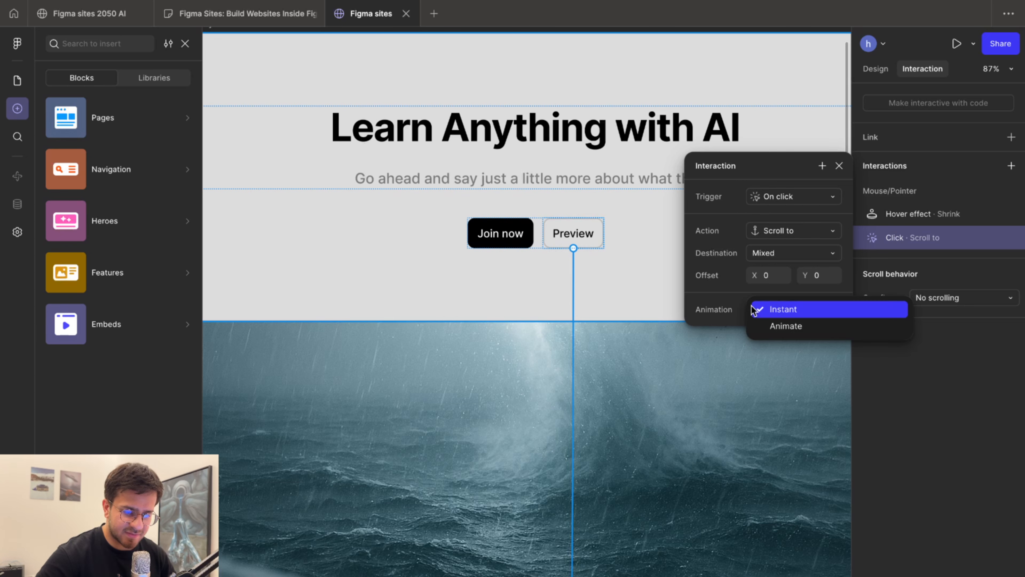
pyautogui.click(776, 334)
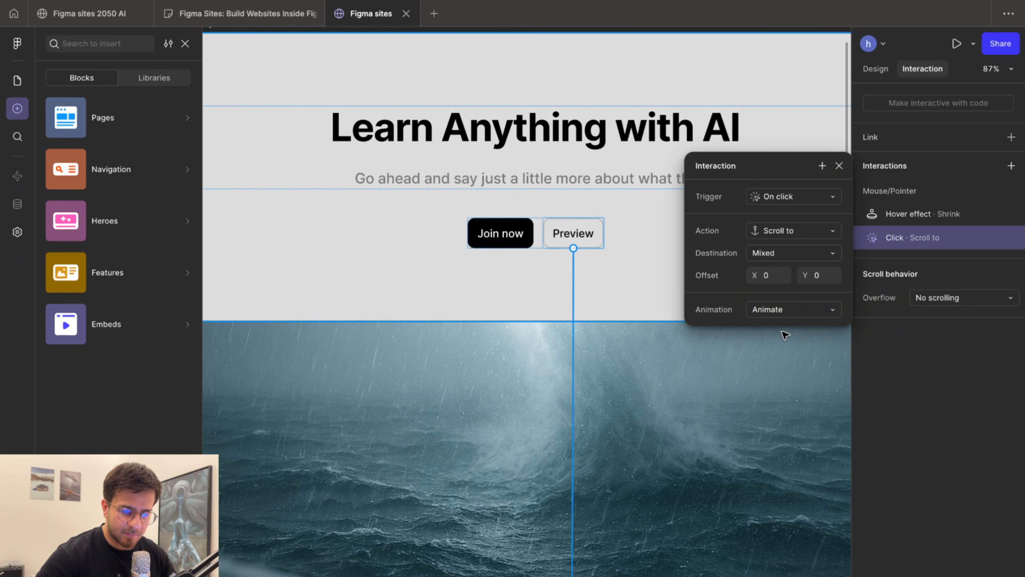
# Preview the Home page down to the footer and back, test the "Join now" button's link, and return to Figma
pyautogui.click(635, 271)
pyautogui.scroll(-5, 634, 272)
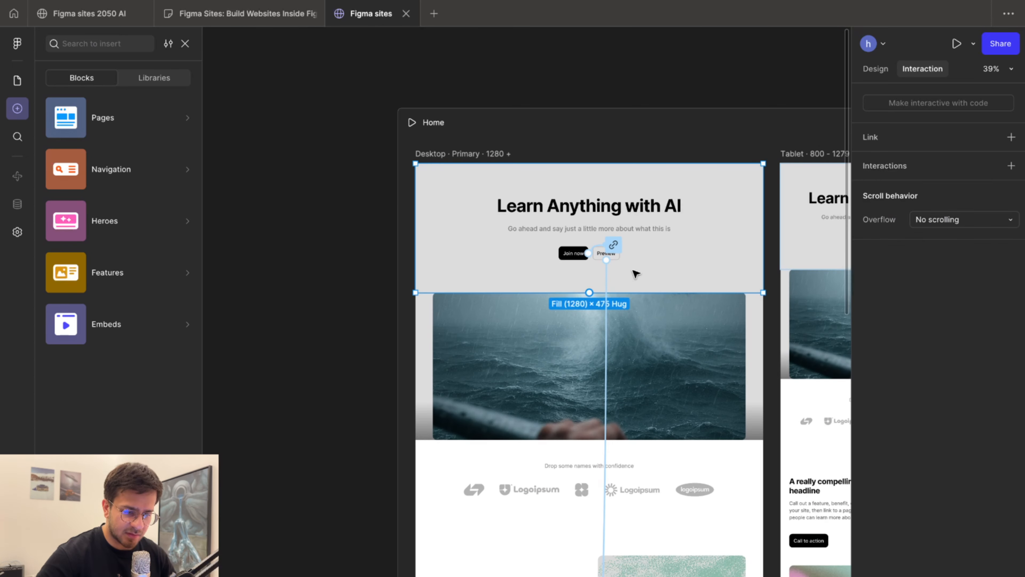
pyautogui.click(411, 122)
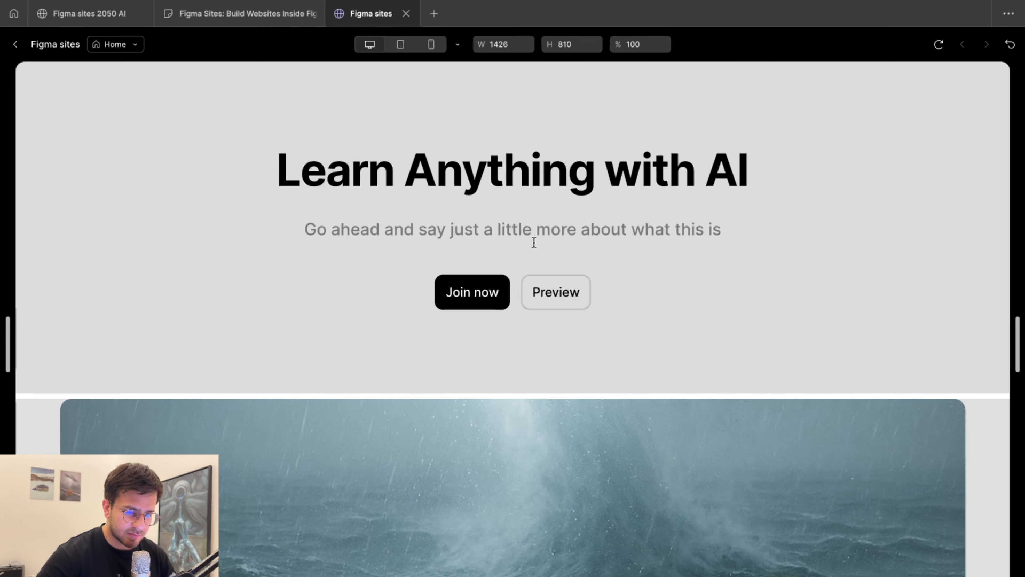
pyautogui.scroll(-15, 570, 302)
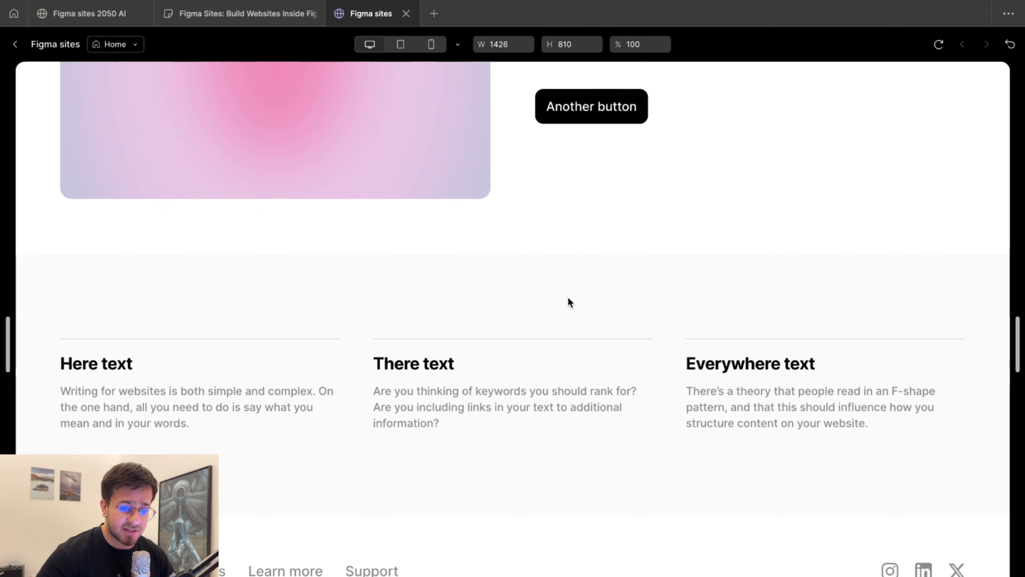
pyautogui.scroll(15, 569, 302)
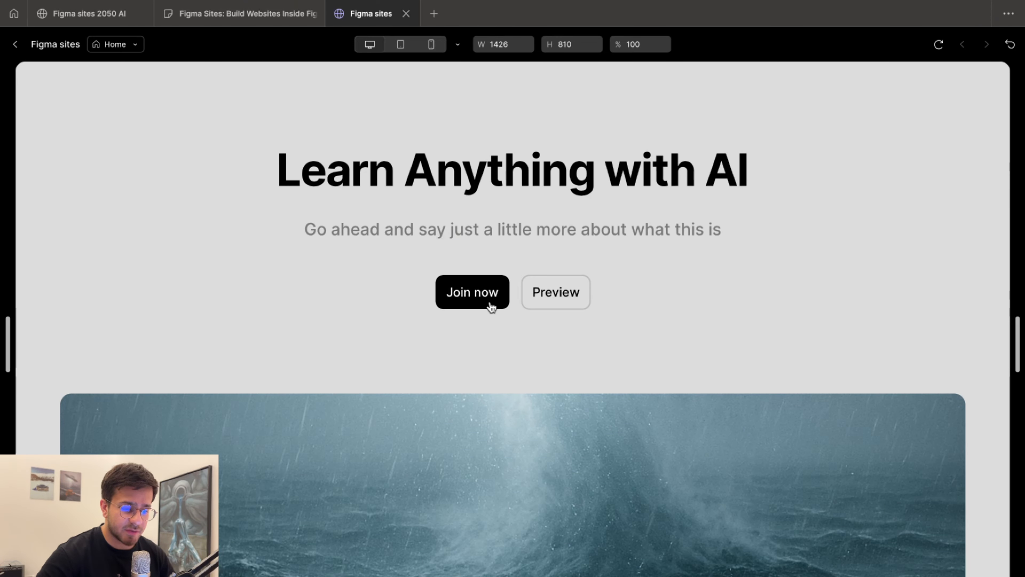
pyautogui.click(492, 306)
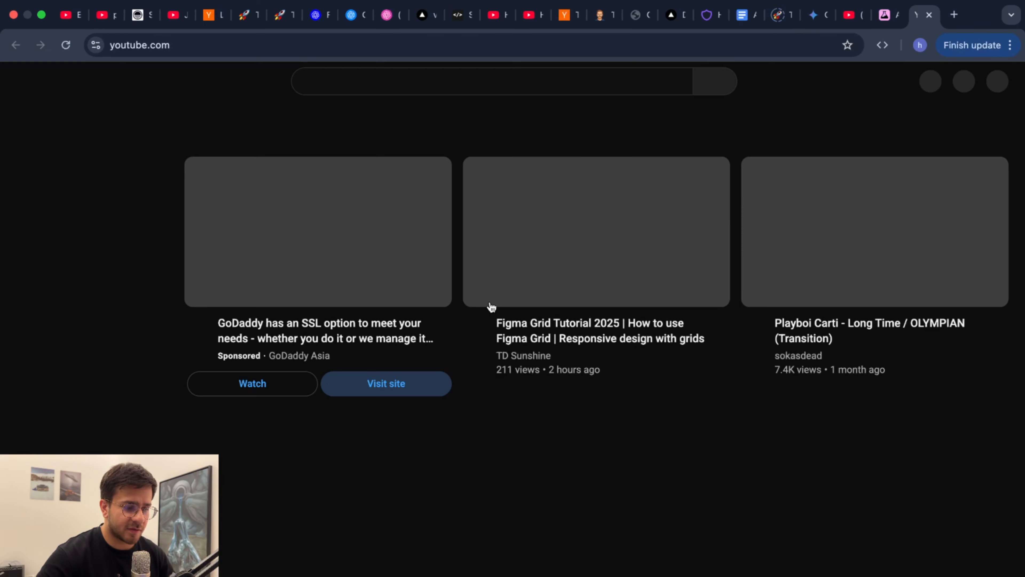
pyautogui.hotkey('ctrl', 'Left')
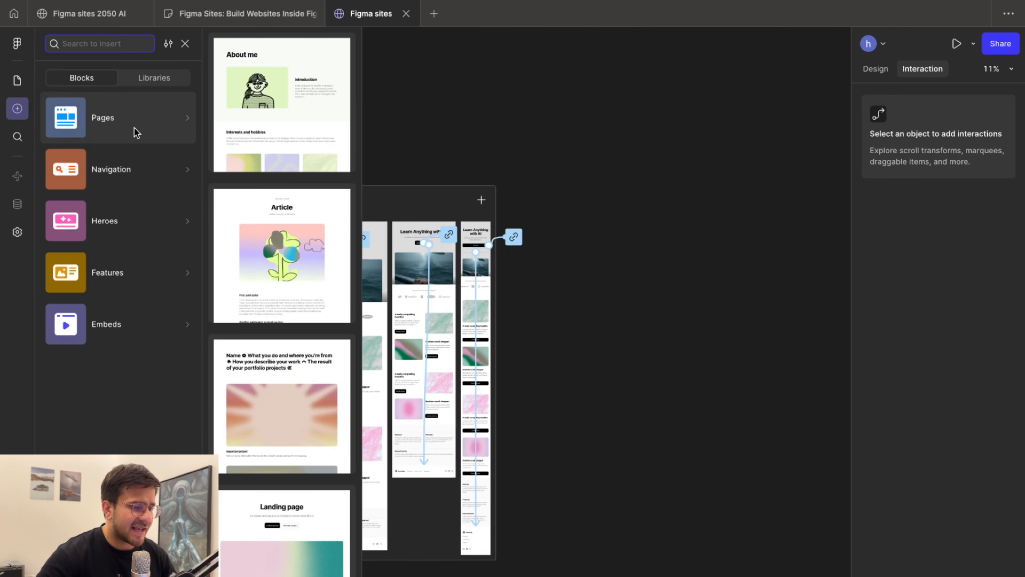
# Place a new About me page level with the Home page, and insert the black navigation bar above the Desktop hero
pyautogui.moveTo(132, 166)
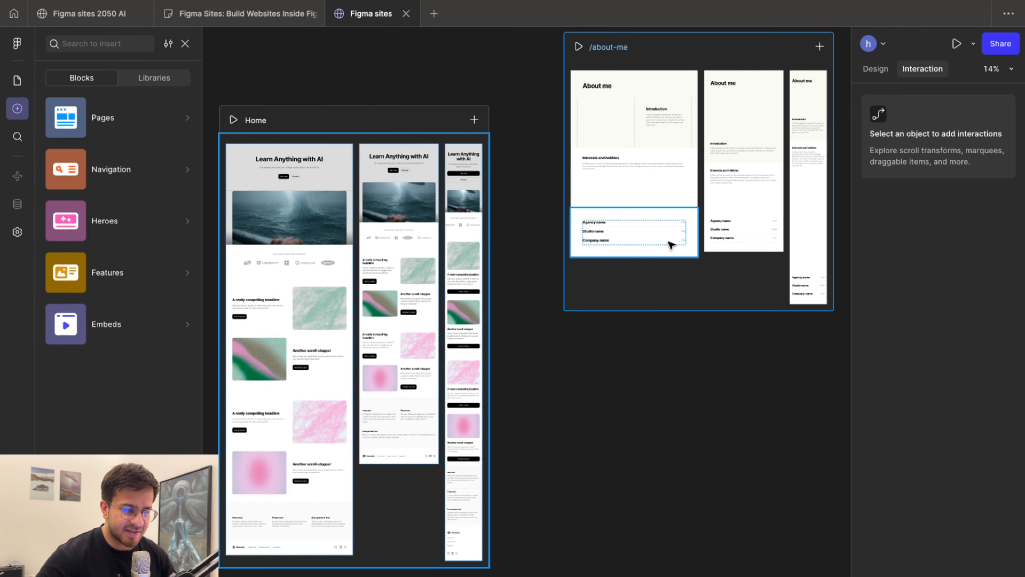
pyautogui.moveTo(675, 52); pyautogui.dragTo(665, 120)
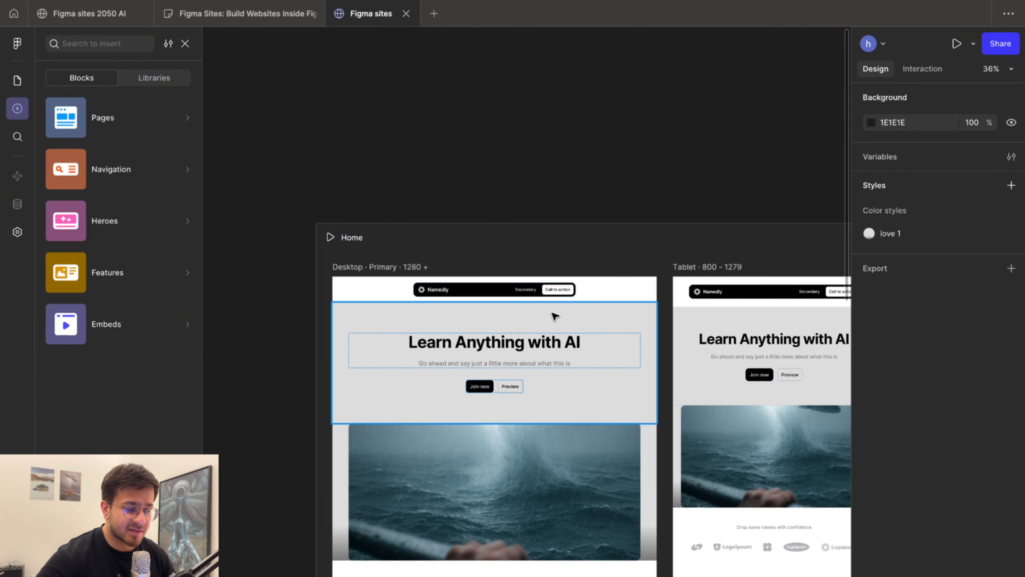
# Change the "Call to action" button text in the Desktop navigation bar to "about"
pyautogui.scroll(5, 555, 316)
pyautogui.click(556, 248)
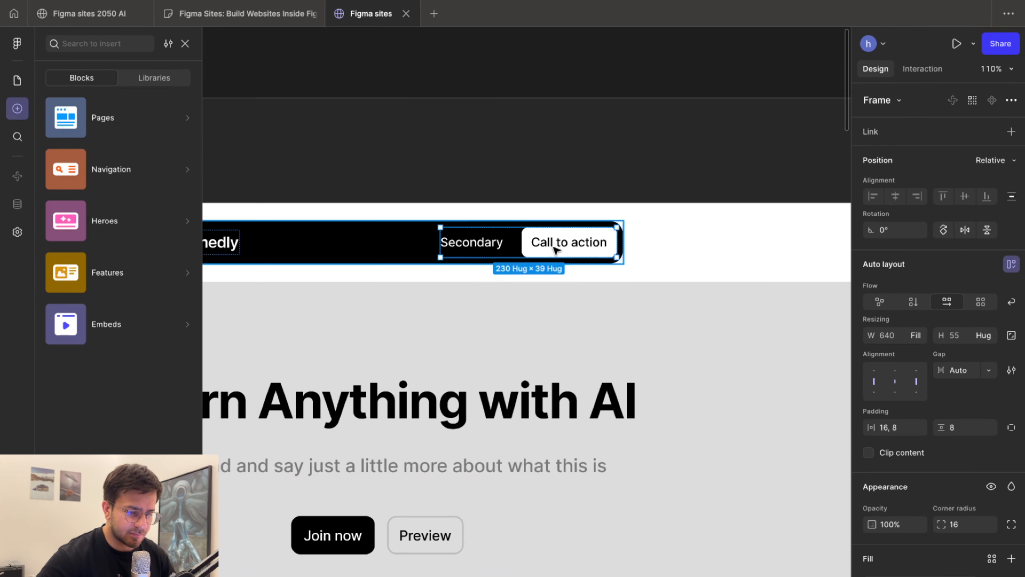
pyautogui.scroll(-5, 595, 241)
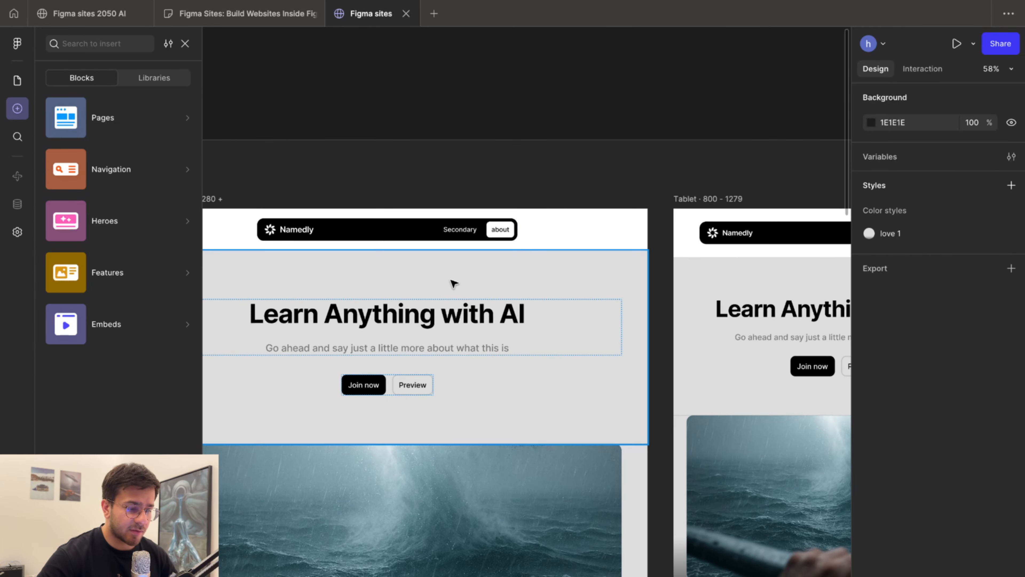
# Link the Desktop navigation bar's "about" button to the /about-me page and check the connections across the breakpoints
pyautogui.scroll(5, 505, 226)
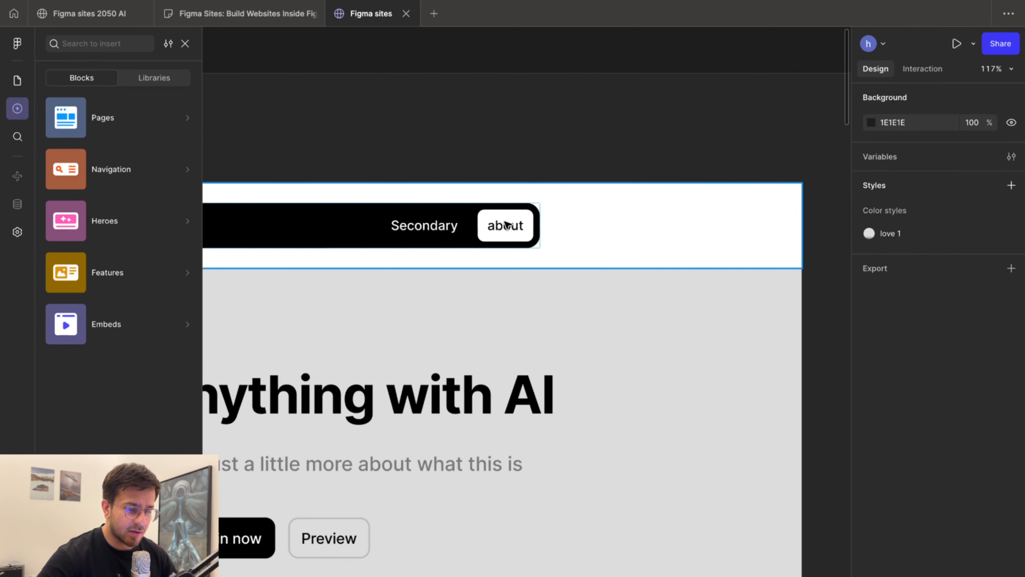
pyautogui.click(506, 224)
pyautogui.click(507, 227)
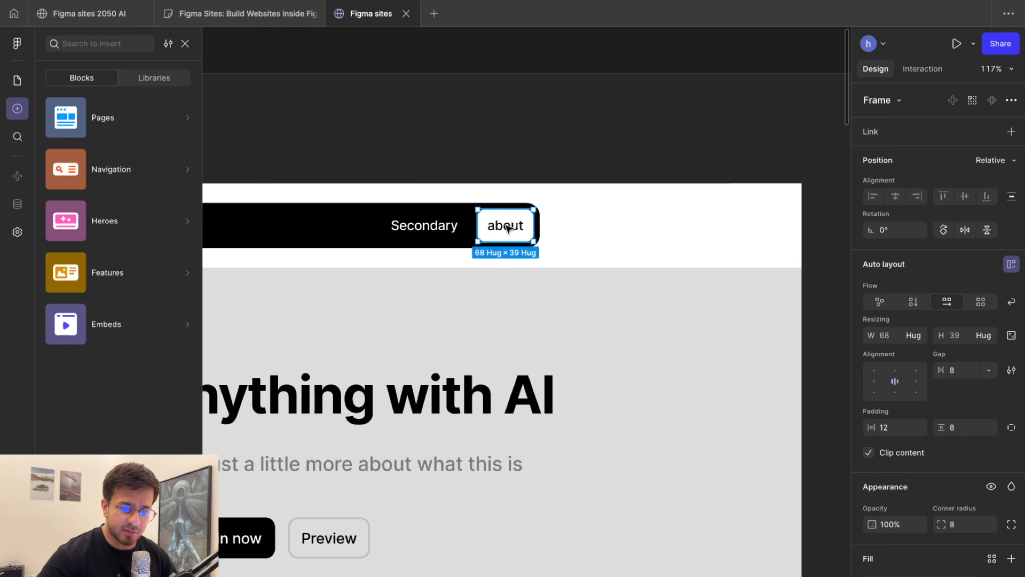
pyautogui.click(920, 68)
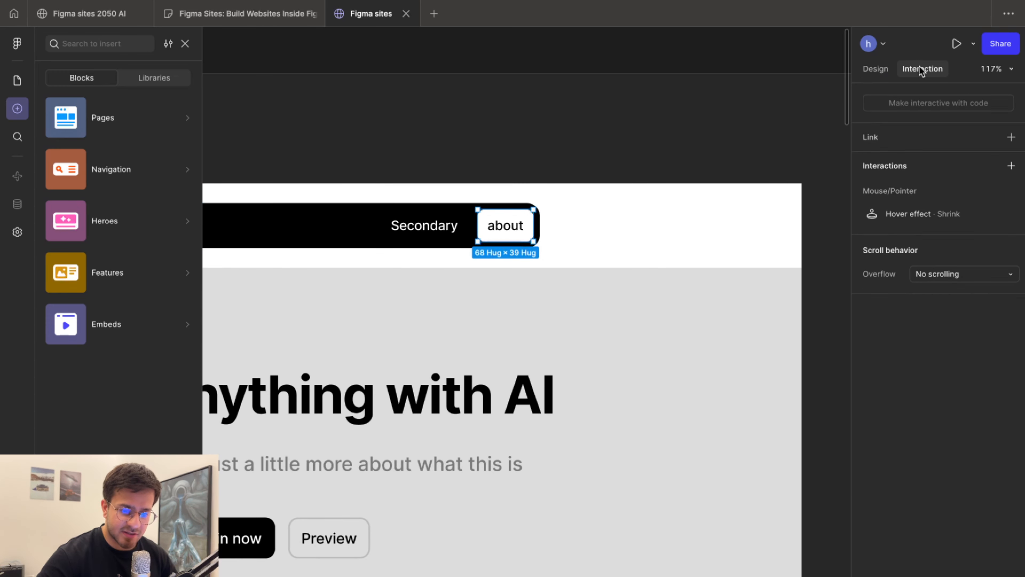
pyautogui.click(1010, 138)
pyautogui.click(990, 162)
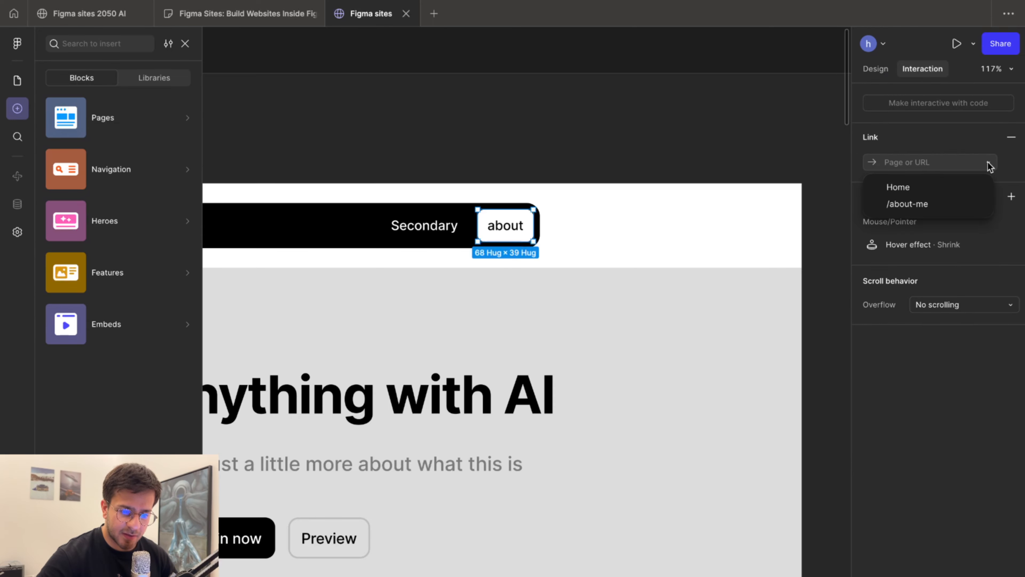
pyautogui.click(926, 205)
pyautogui.scroll(-6, 696, 281)
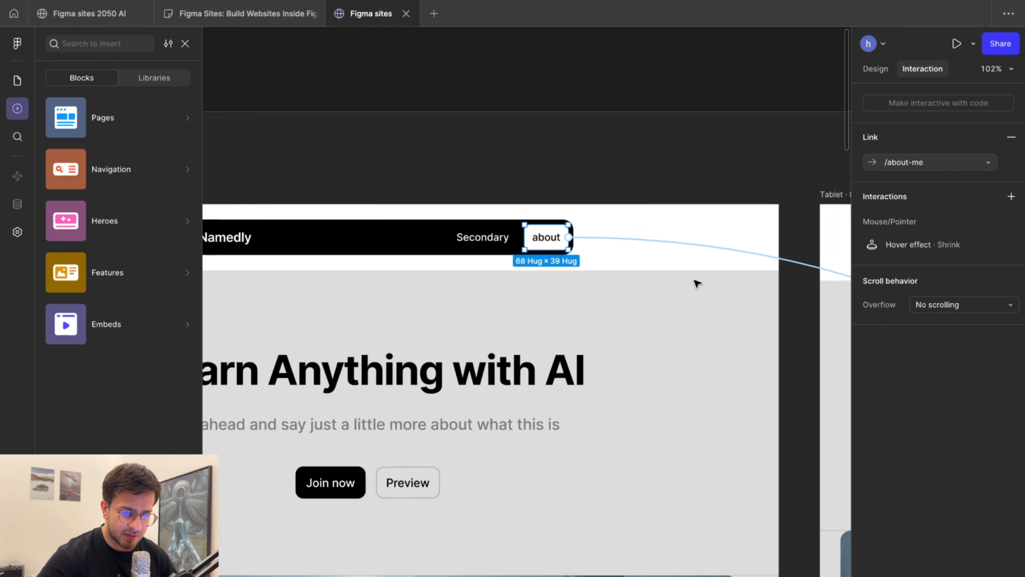
pyautogui.scroll(-3, 696, 282)
pyautogui.hscroll(5, 696, 283)
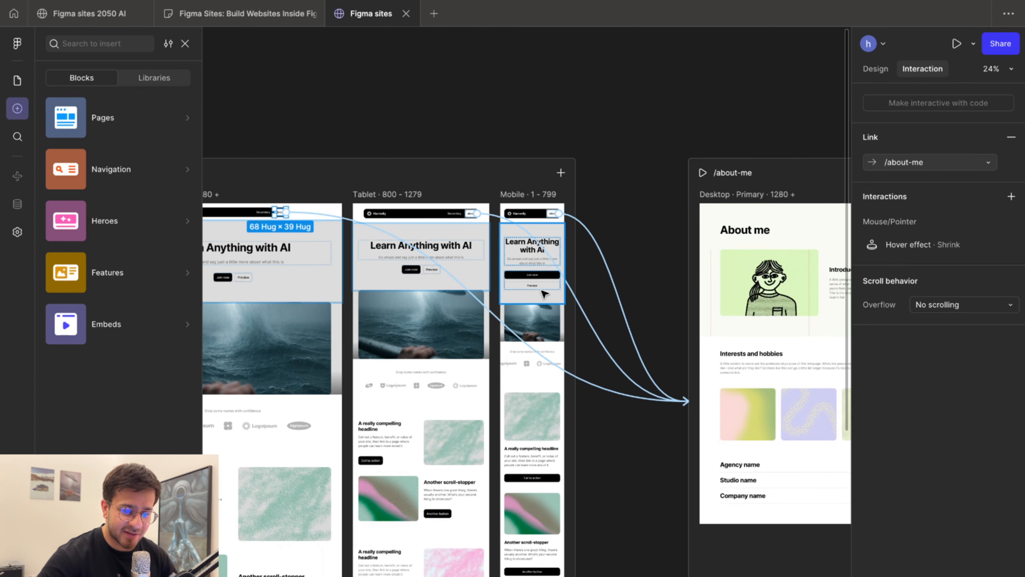
# Preview the Home page and test the navigation bar's "about" button
pyautogui.hscroll(-5, 643, 261)
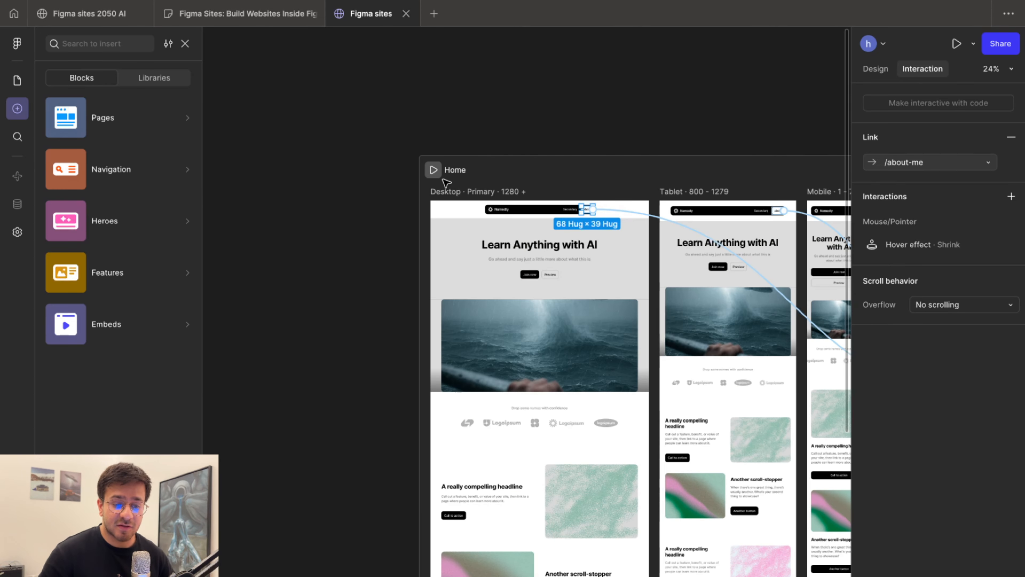
pyautogui.click(433, 170)
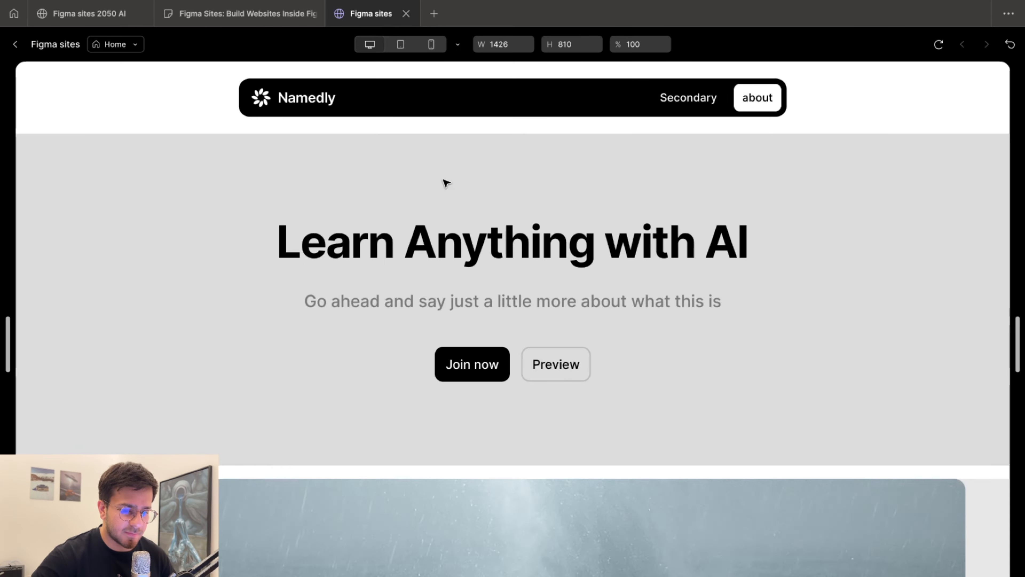
pyautogui.click(767, 99)
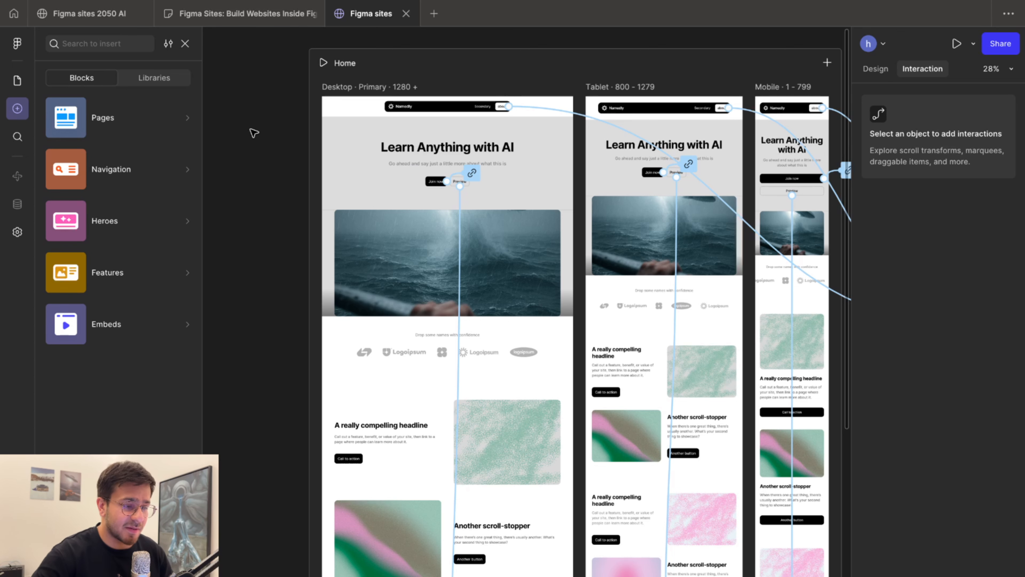
# Replace the "Namedly" brand text in the Desktop navigation bar with "2050 AI"
pyautogui.scroll(3, 364, 161)
pyautogui.click(422, 228)
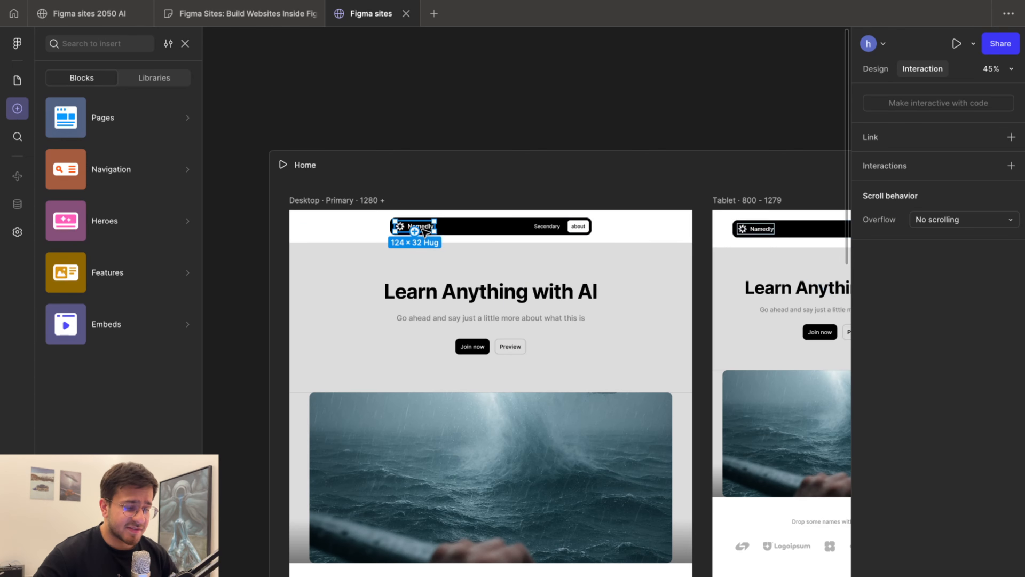
pyautogui.doubleClick(423, 229)
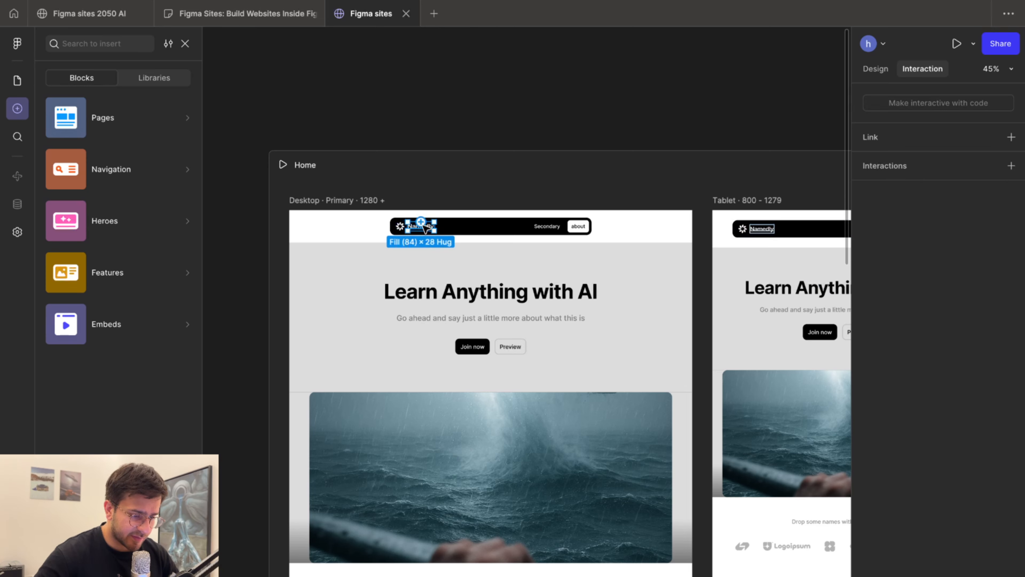
pyautogui.scroll(5, 424, 229)
pyautogui.doubleClick(434, 226)
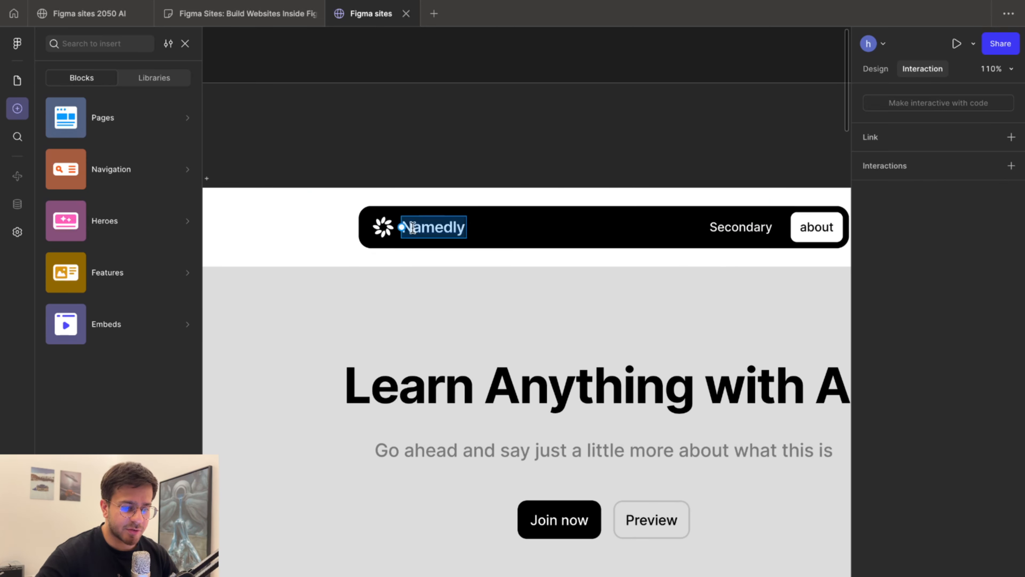
pyautogui.write('2050 AI')
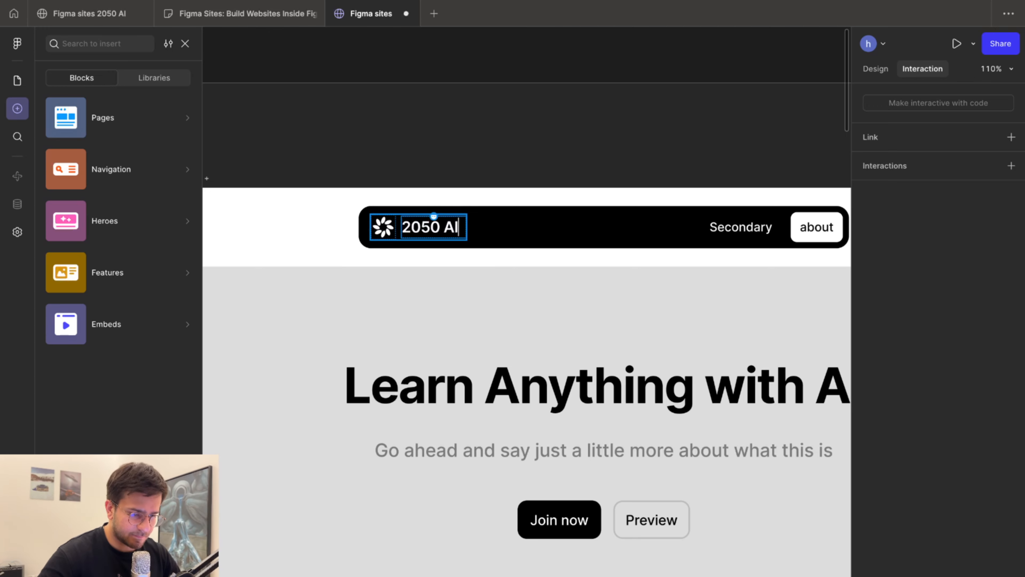
pyautogui.press('Escape')
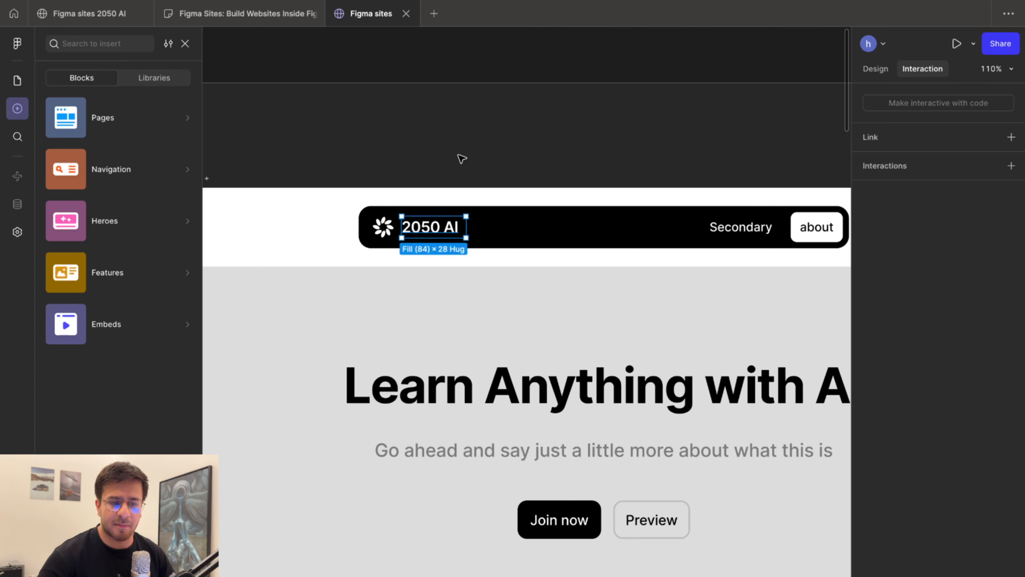
pyautogui.click(462, 158)
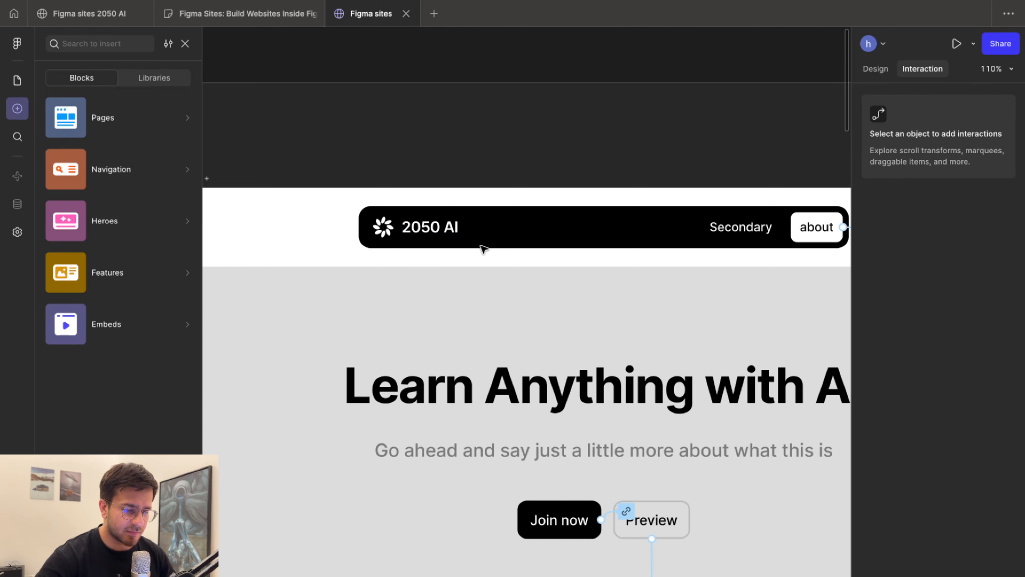
# Wrap the "Secondary" link in an auto layout frame, and group it with the "about" button in another auto layout frame
pyautogui.scroll(-3, 446, 252)
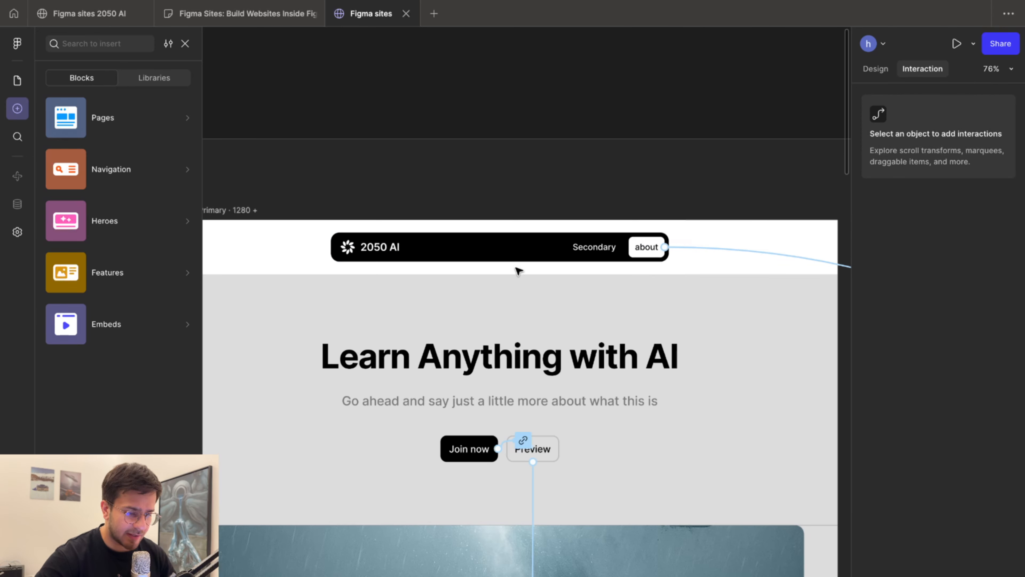
pyautogui.click(594, 246)
pyautogui.hotkey('shift', 'a')
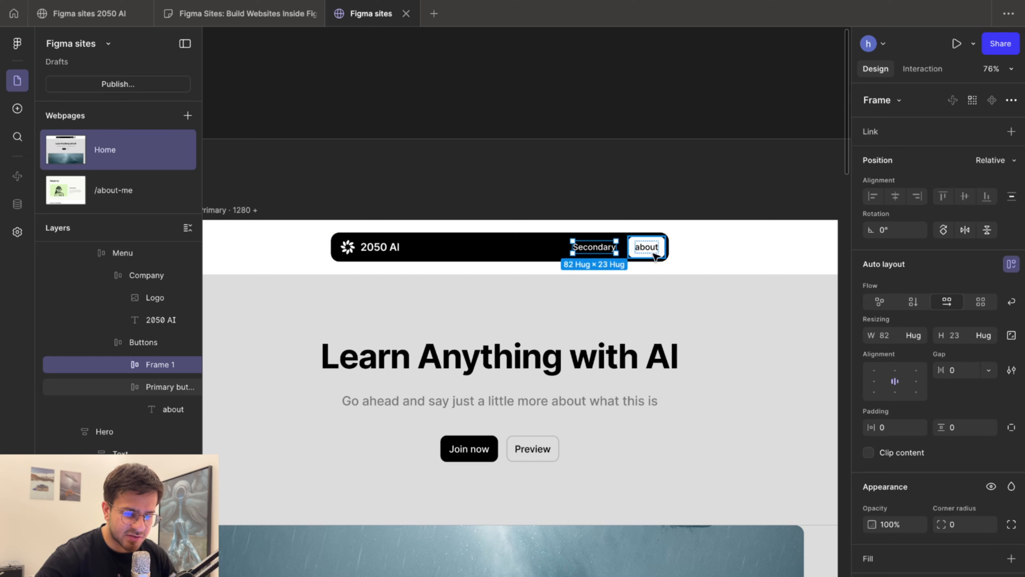
pyautogui.click(655, 253)
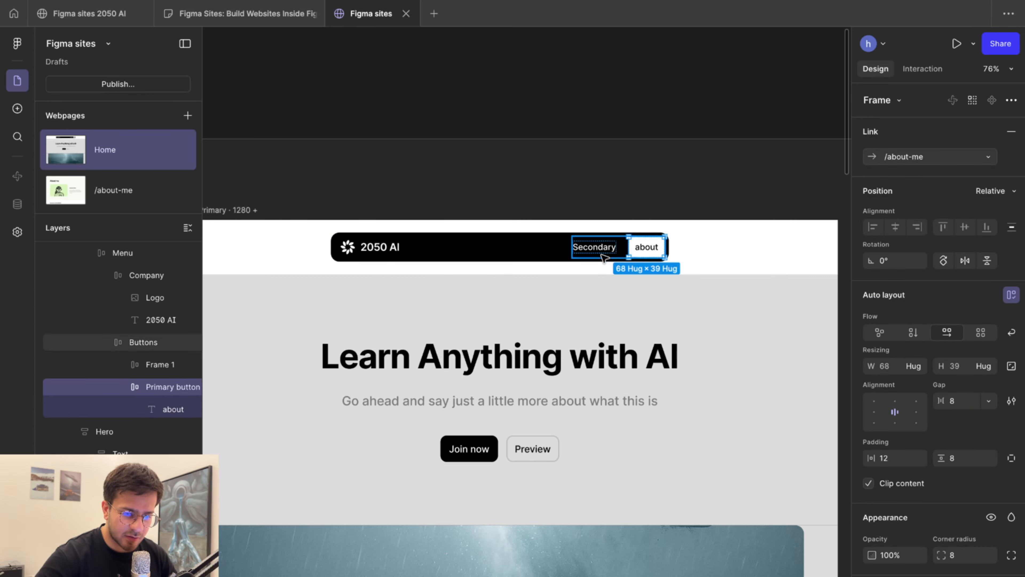
pyautogui.click(592, 253)
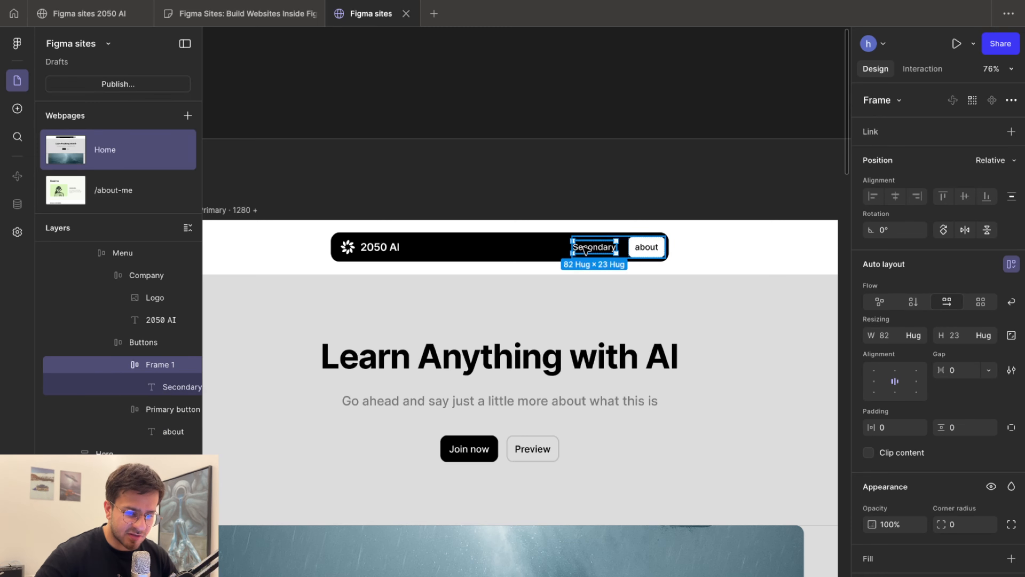
pyautogui.keyDown('shift'); pyautogui.click(634, 252); pyautogui.keyUp('shift')
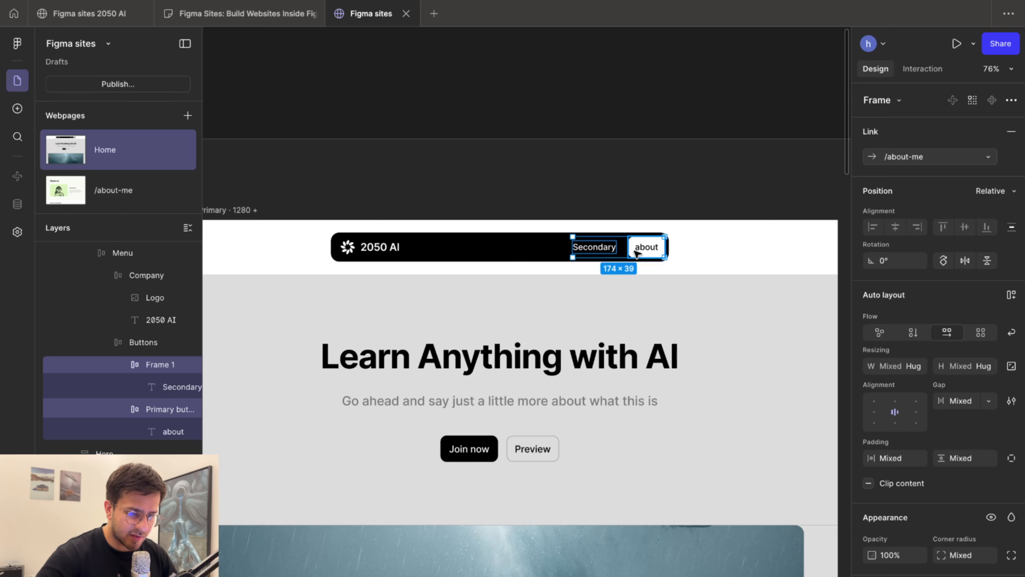
pyautogui.hotkey('shift', 'a')
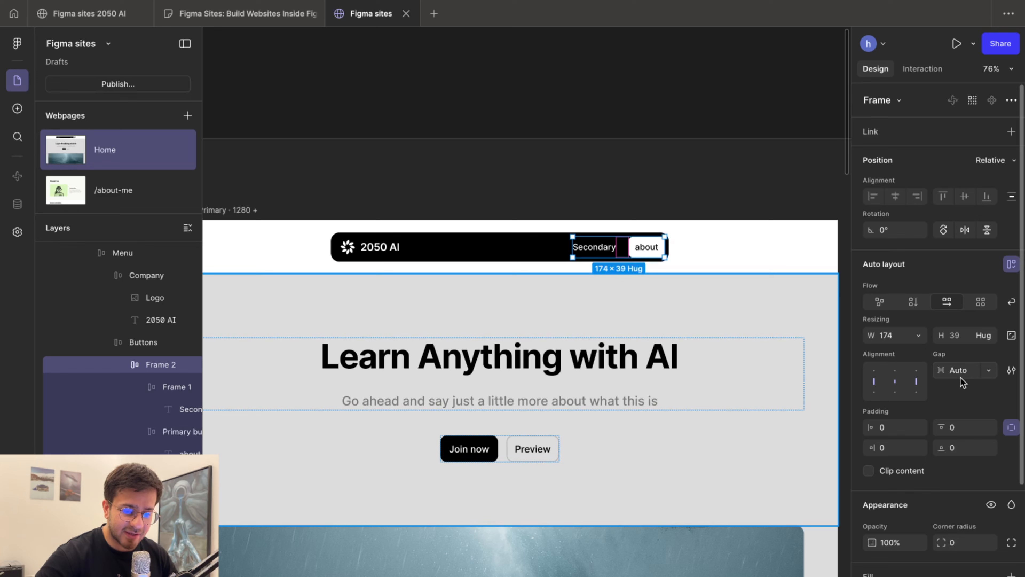
# Set the gap of the new frame around "Secondary" and "about" to 21
pyautogui.click(967, 371)
pyautogui.click(988, 370)
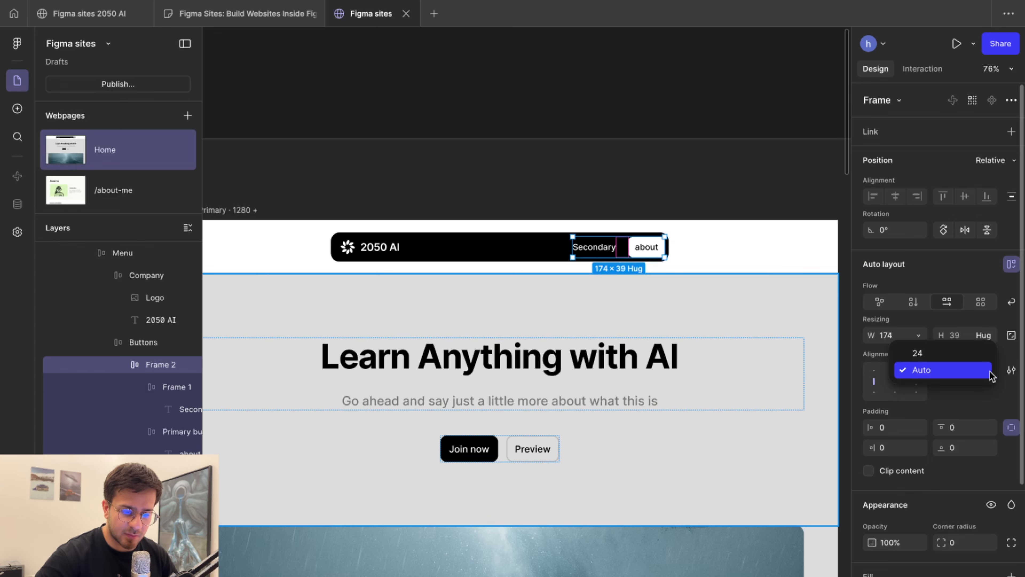
pyautogui.click(940, 346)
pyautogui.moveTo(942, 368)
pyautogui.mouseDown()
pyautogui.moveTo(959, 372)
pyautogui.moveTo(903, 381)
pyautogui.moveTo(1001, 373)
pyautogui.moveTo(940, 381)
pyautogui.mouseUp()
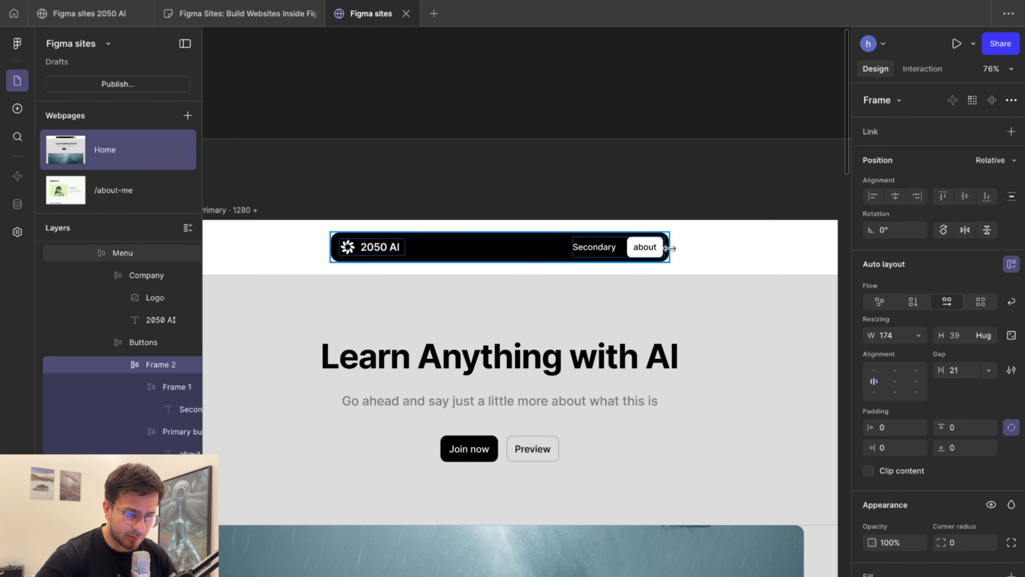
# Wrap the navigation bar's company logo group and buttons group in one auto layout frame, and adjust its gap
pyautogui.press('Escape')
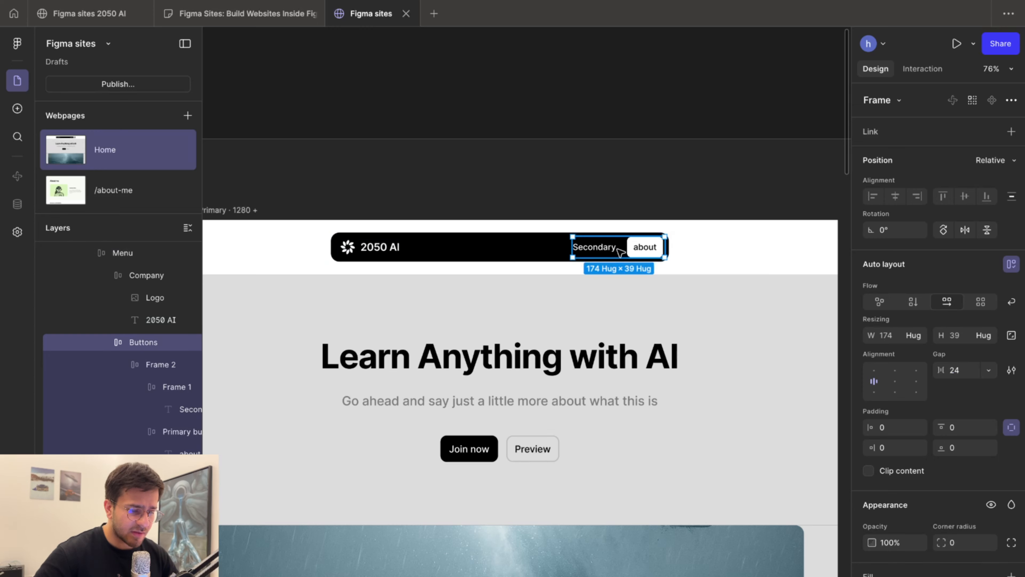
pyautogui.keyDown('shift'); pyautogui.click(380, 252); pyautogui.keyUp('shift')
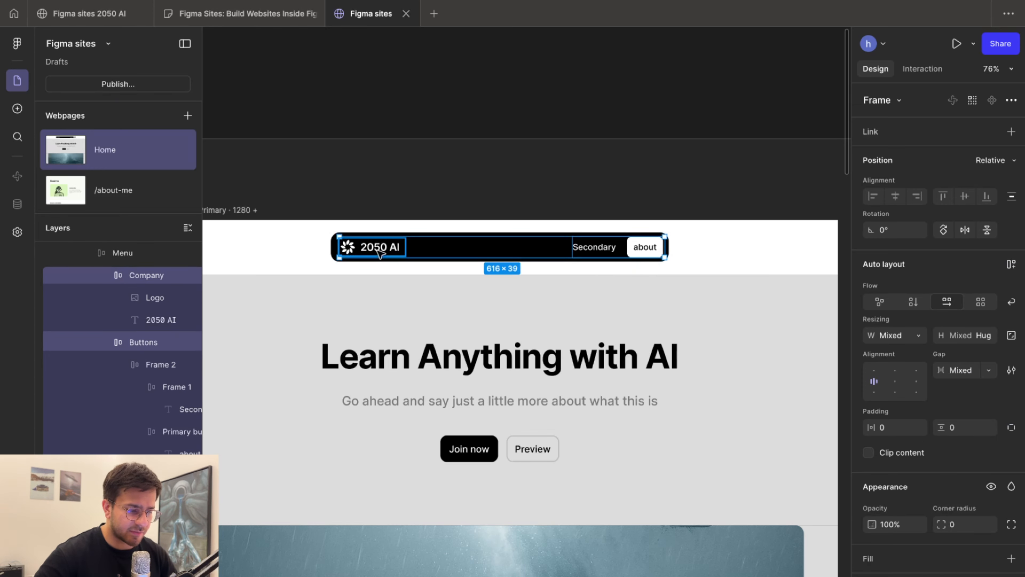
pyautogui.hotkey('shift', 'a')
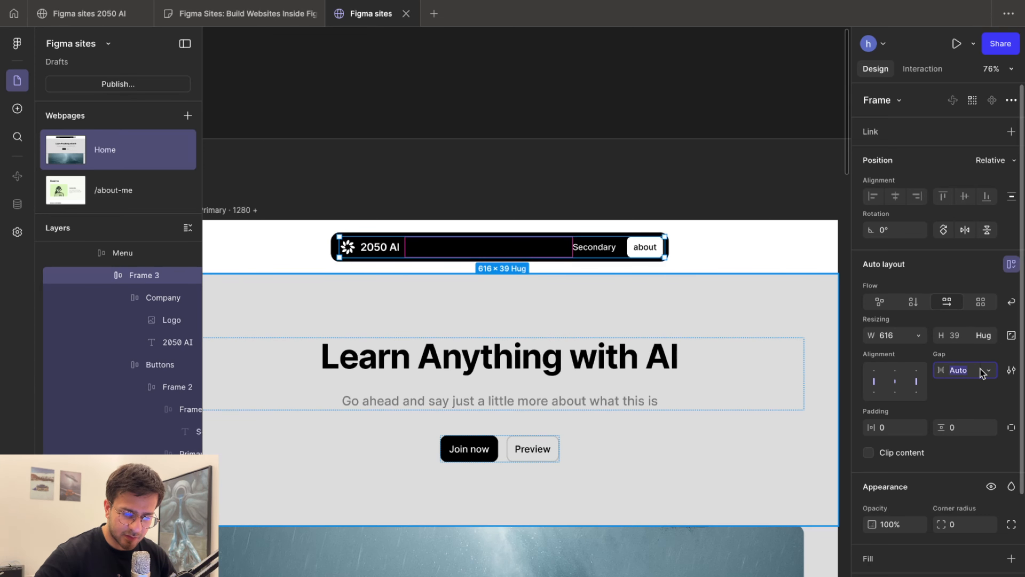
pyautogui.click(989, 370)
pyautogui.click(937, 352)
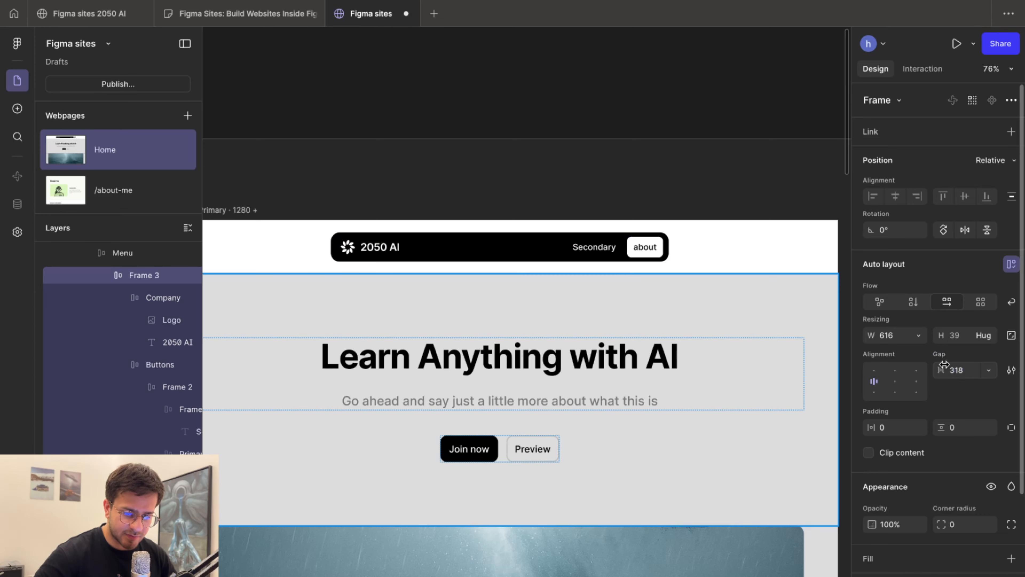
pyautogui.moveTo(945, 364); pyautogui.dragTo(1010, 369)
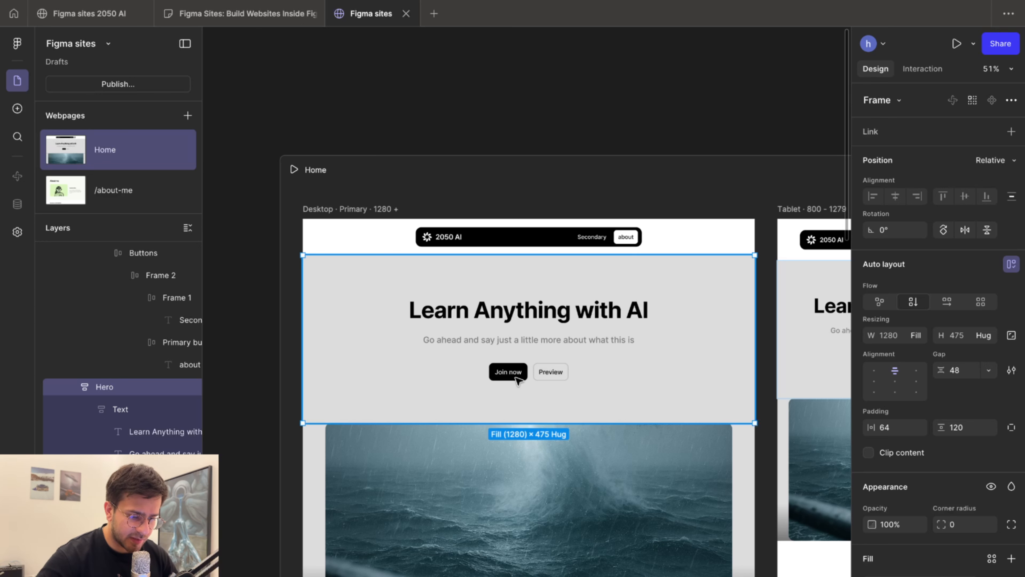
# Wrap the Desktop hero's text block and button row in an auto layout frame, and fine-tune its gap to about 45
pyautogui.click(532, 307)
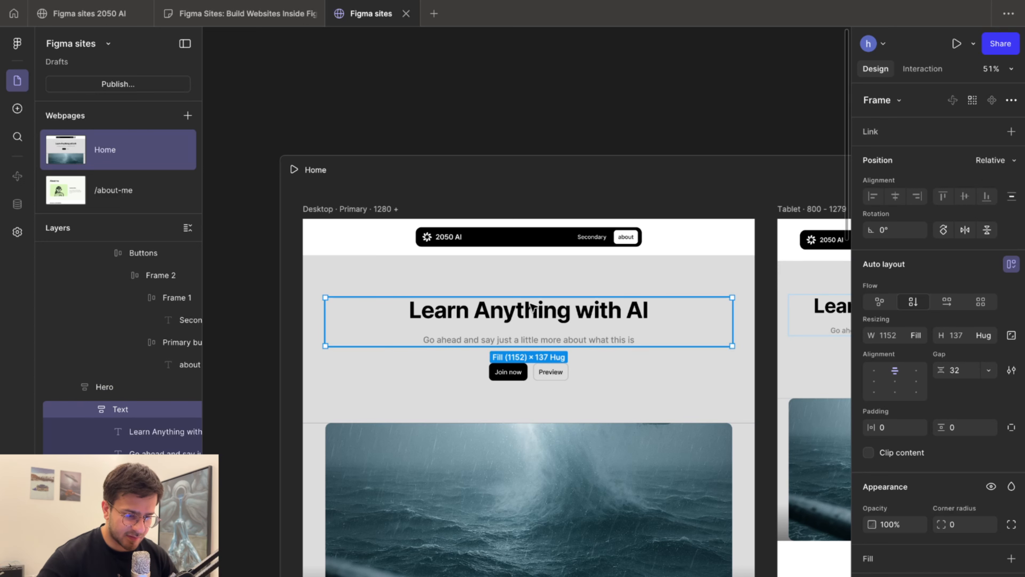
pyautogui.keyDown('shift'); pyautogui.click(525, 373); pyautogui.keyUp('shift')
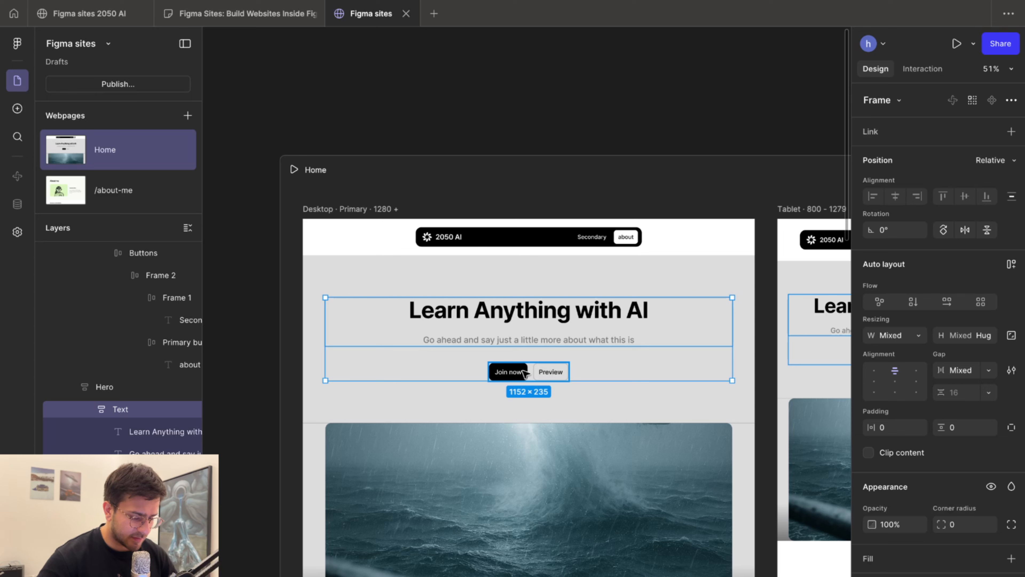
pyautogui.hotkey('shift', 'a')
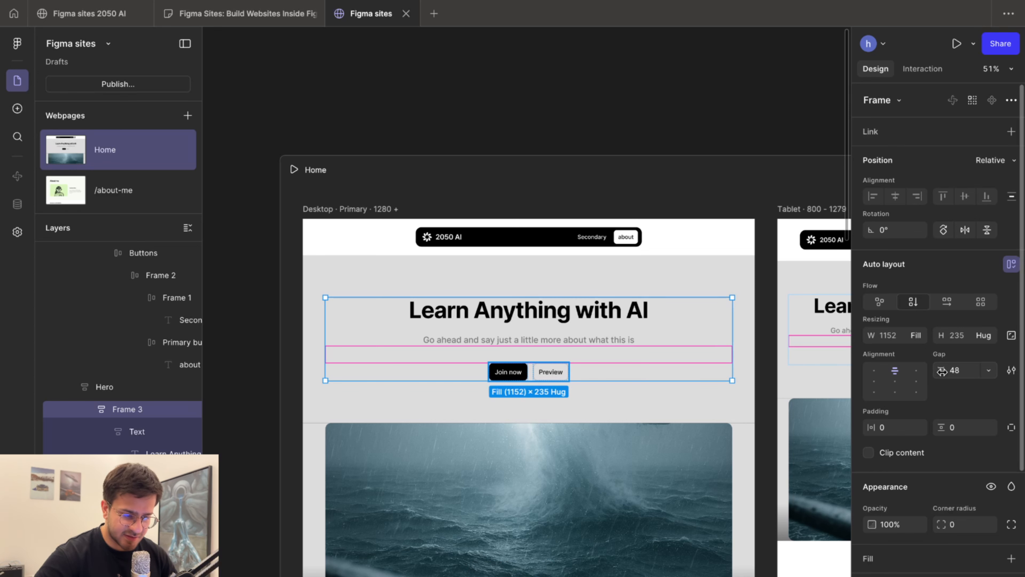
pyautogui.moveTo(947, 371); pyautogui.dragTo(946, 371)
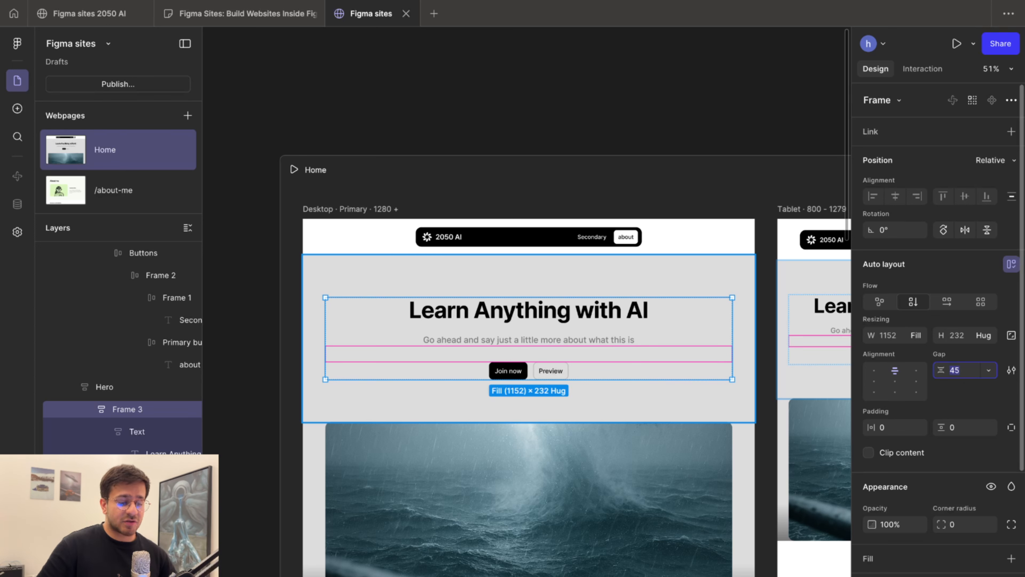
pyautogui.moveTo(947, 371); pyautogui.dragTo(948, 371)
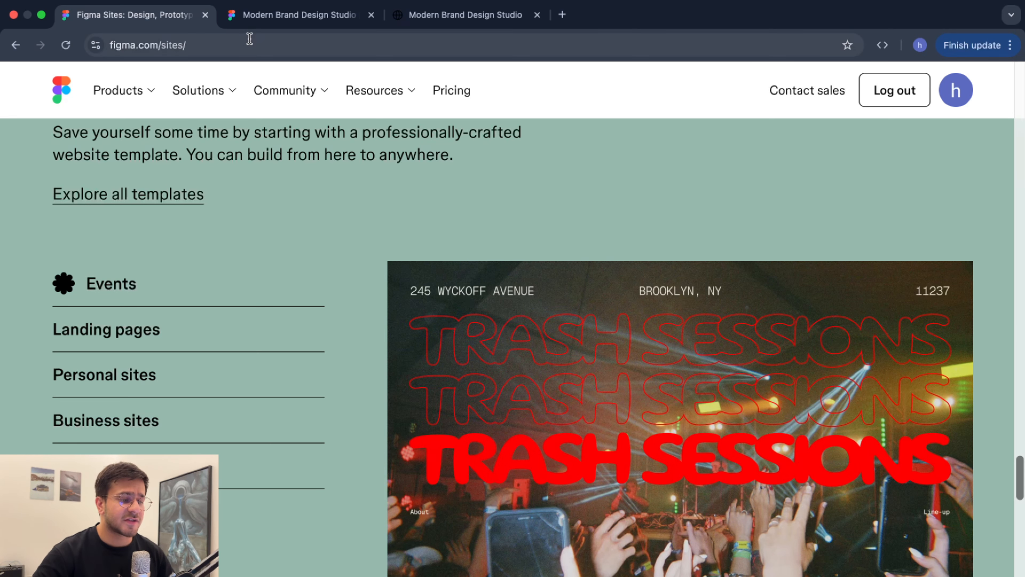
# Switch to the browser and examine the Modern Brand Design Studio template's live site from header to footer, including its load animation
pyautogui.click(291, 15)
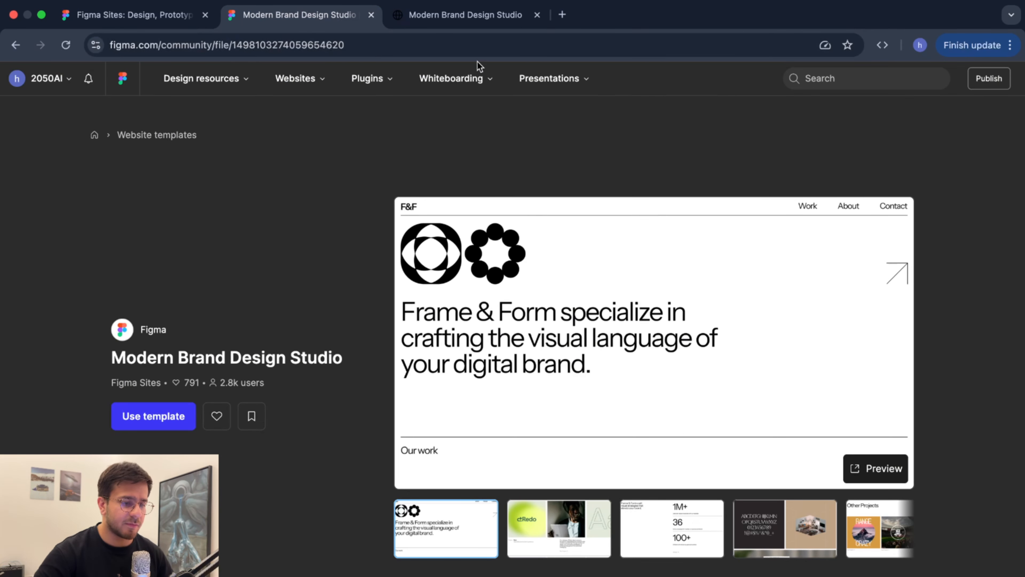
pyautogui.click(442, 15)
pyautogui.scroll(-8, 371, 282)
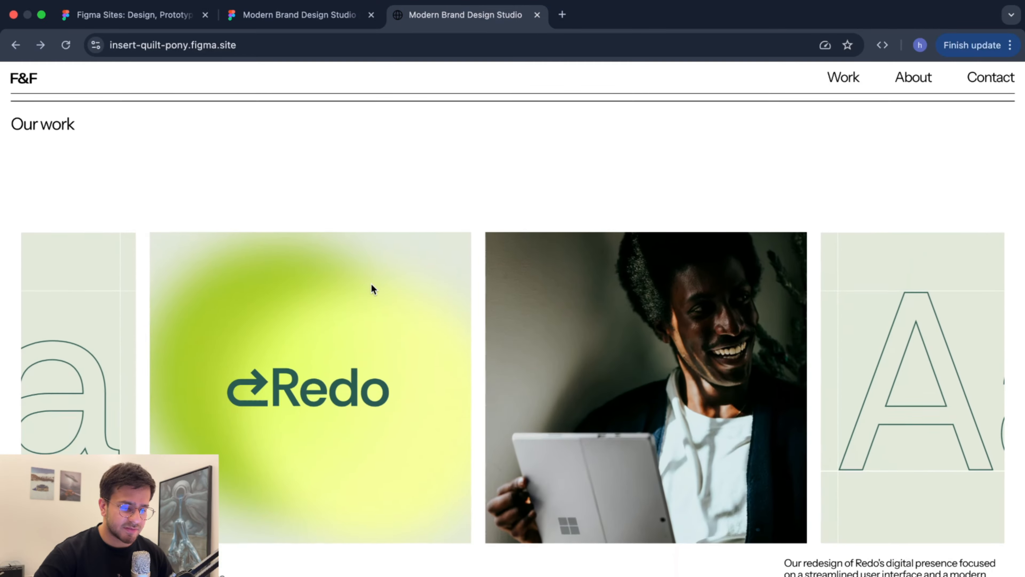
pyautogui.scroll(8, 371, 283)
pyautogui.scroll(-10, 371, 283)
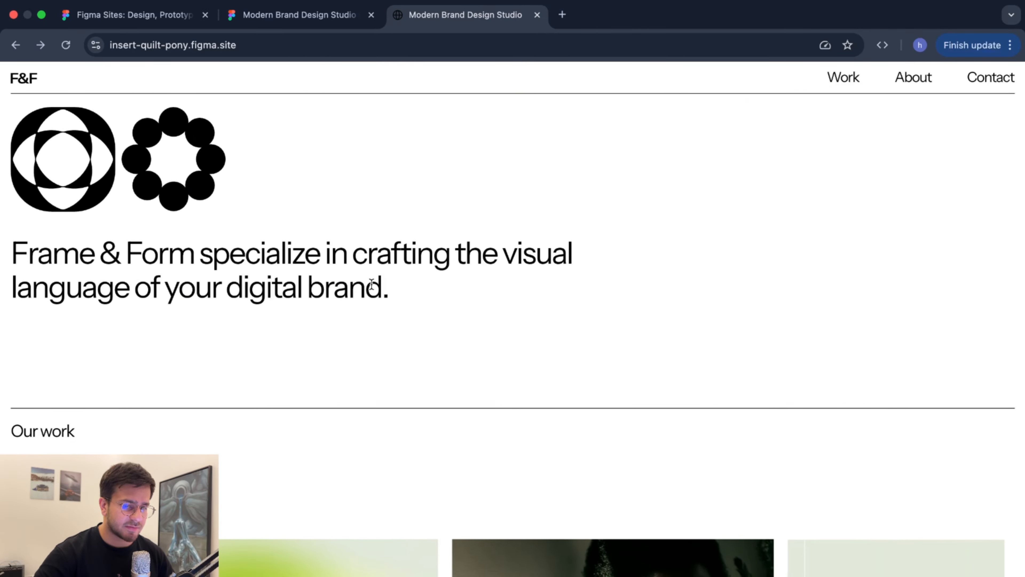
pyautogui.scroll(-10, 372, 284)
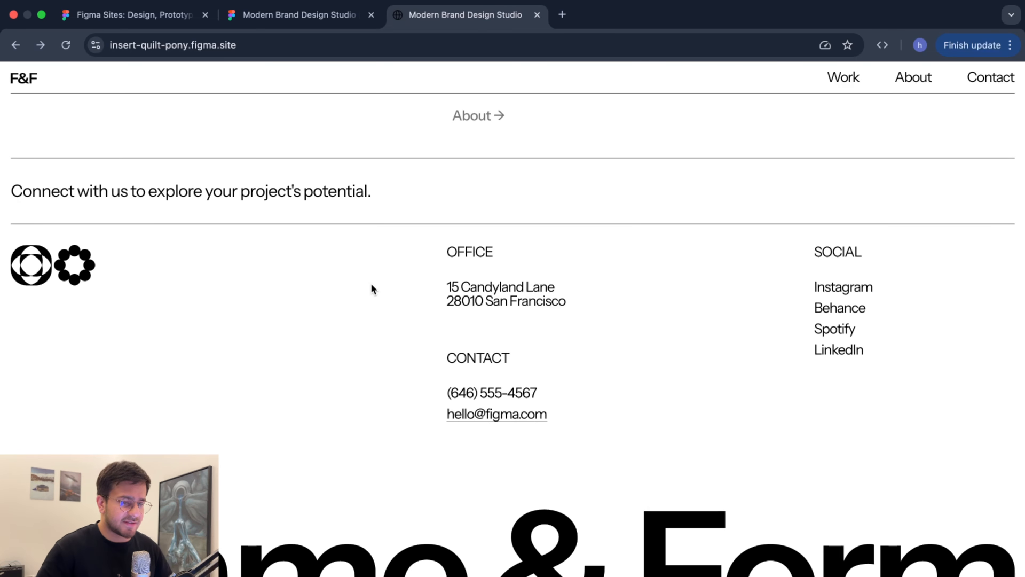
pyautogui.press('super+r')
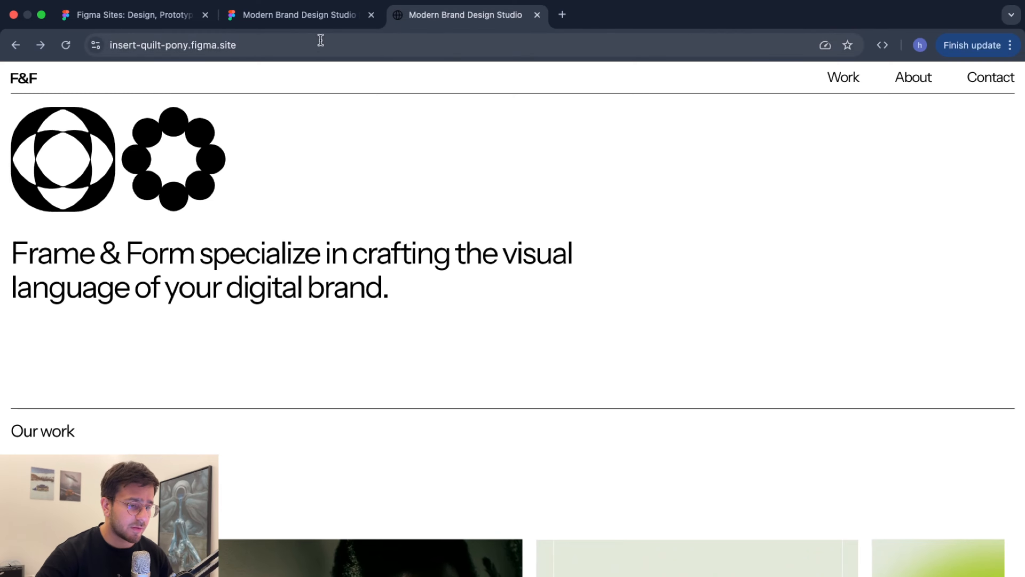
# Create an editable copy of the Modern Brand Design Studio template and examine its Styles frame
pyautogui.click(315, 16)
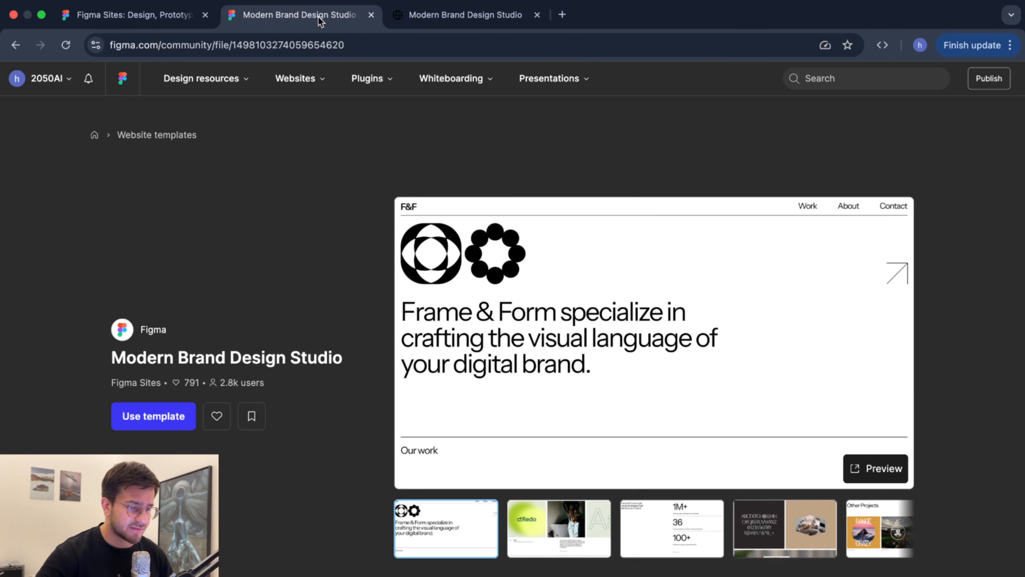
pyautogui.click(169, 419)
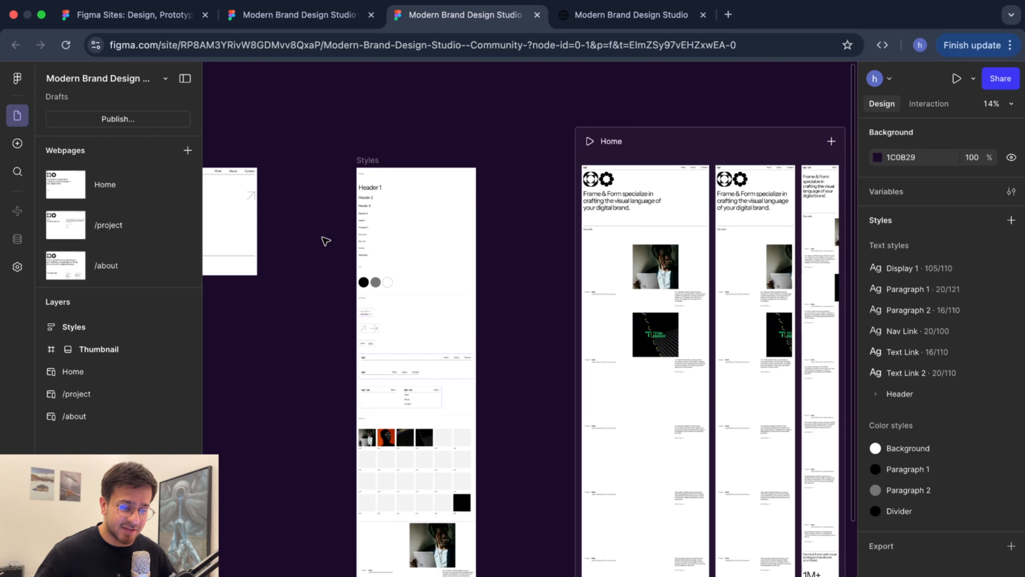
pyautogui.scroll(5, 351, 160)
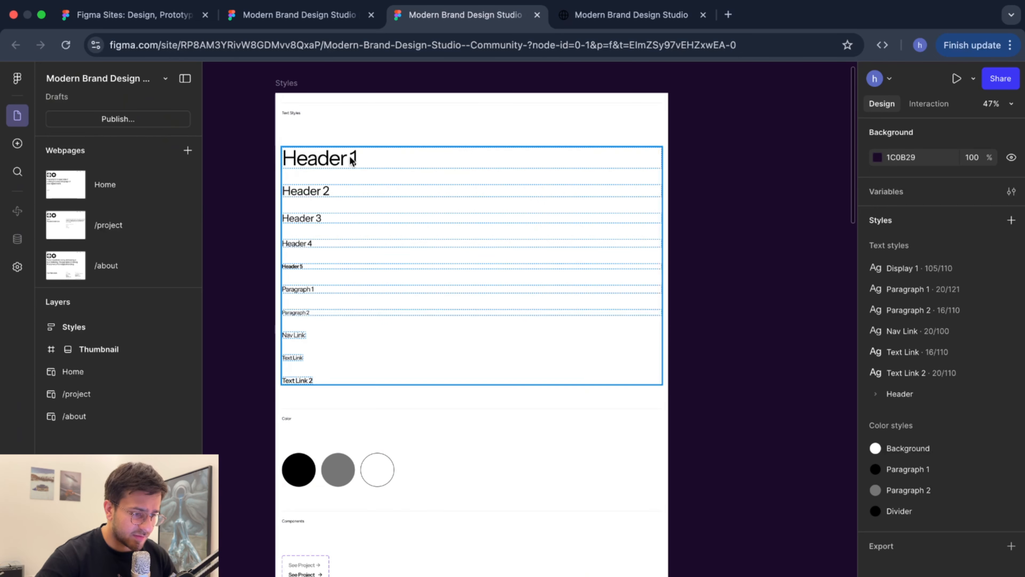
pyautogui.scroll(-5, 349, 152)
pyautogui.scroll(-5, 387, 304)
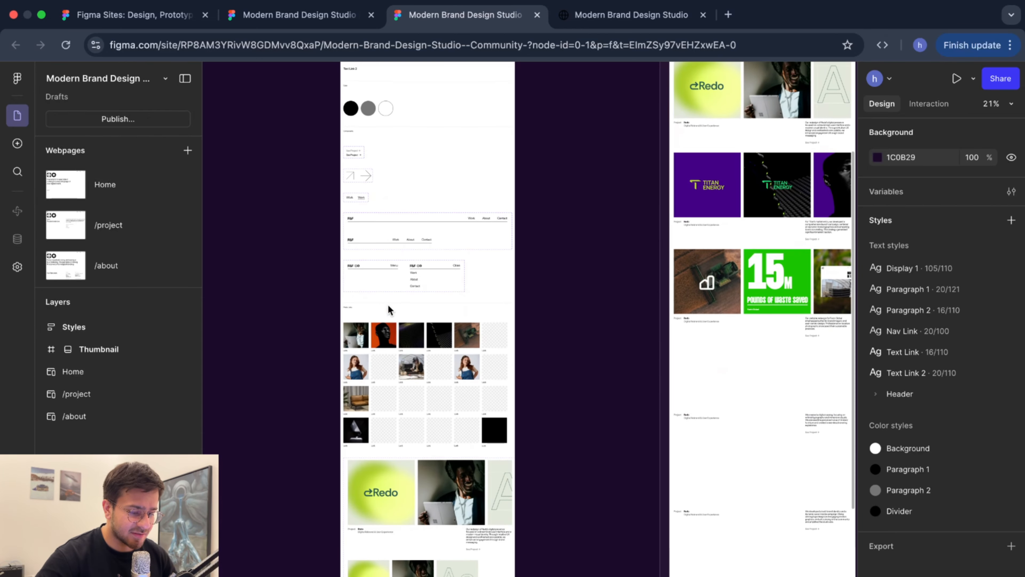
pyautogui.scroll(-4, 403, 477)
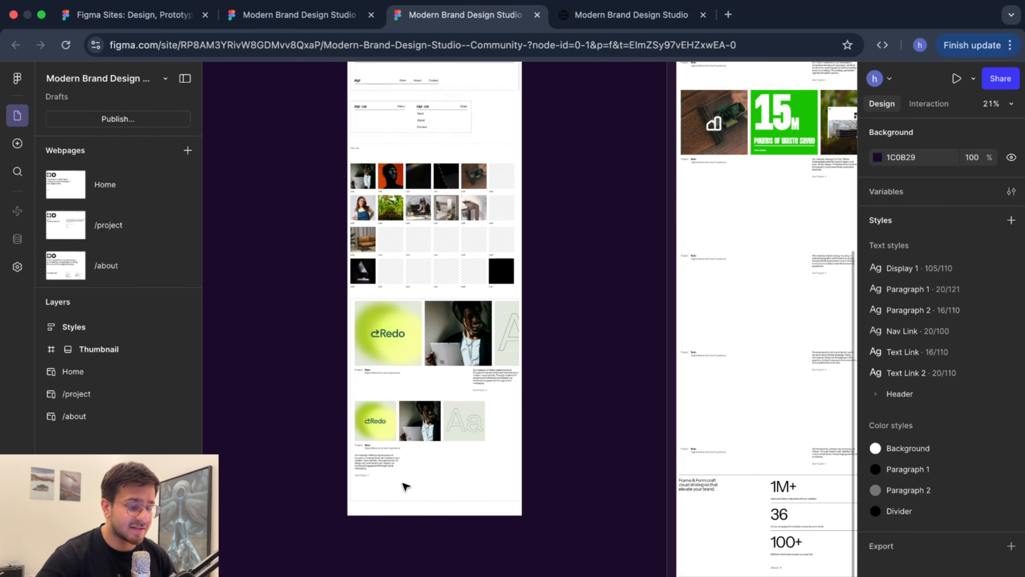
pyautogui.scroll(5, 406, 487)
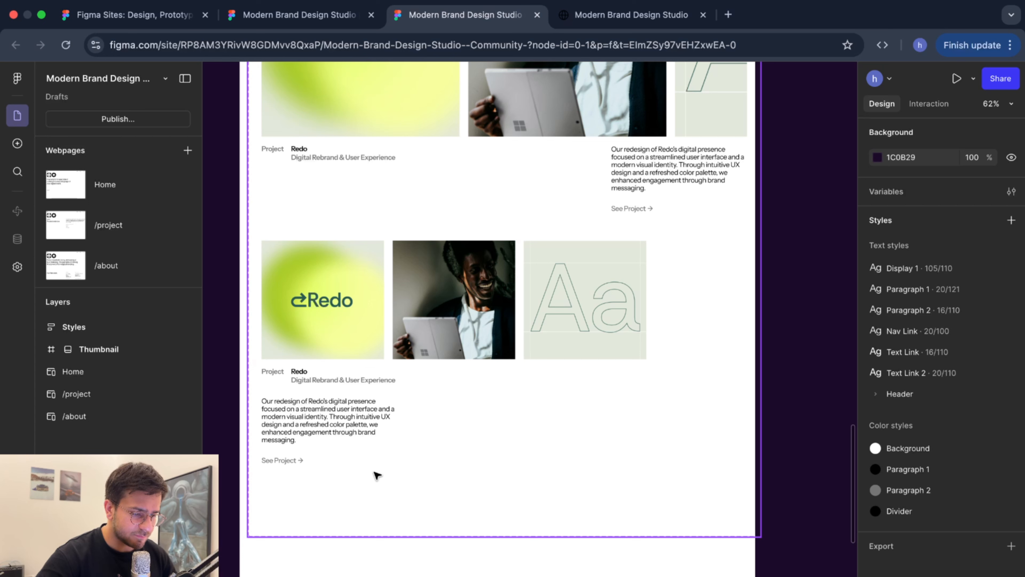
# Examine the project section's variants, and look over the template's Thumbnail, Styles, Home, /project and /about frames
pyautogui.click(377, 476)
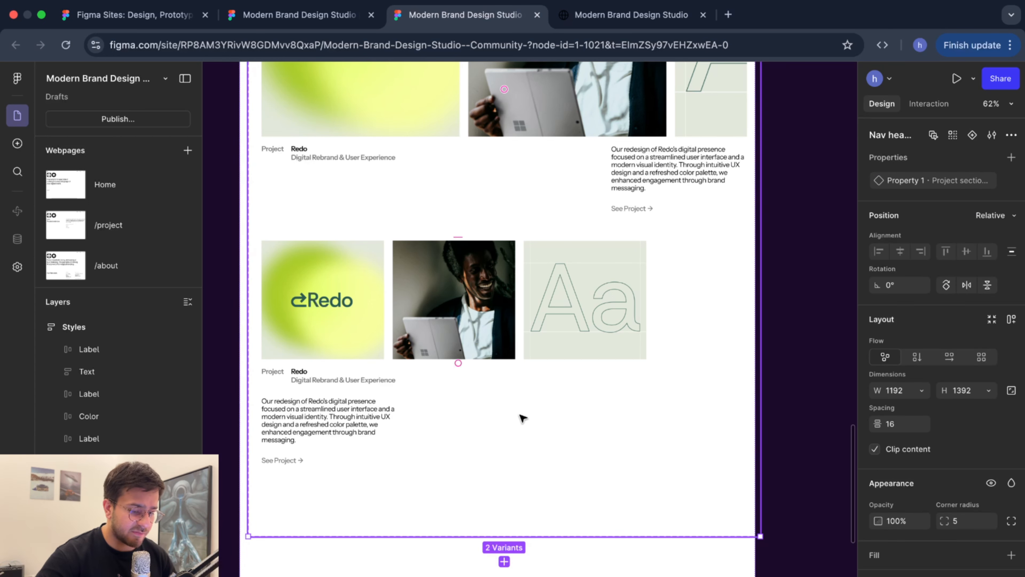
pyautogui.scroll(-10, 507, 525)
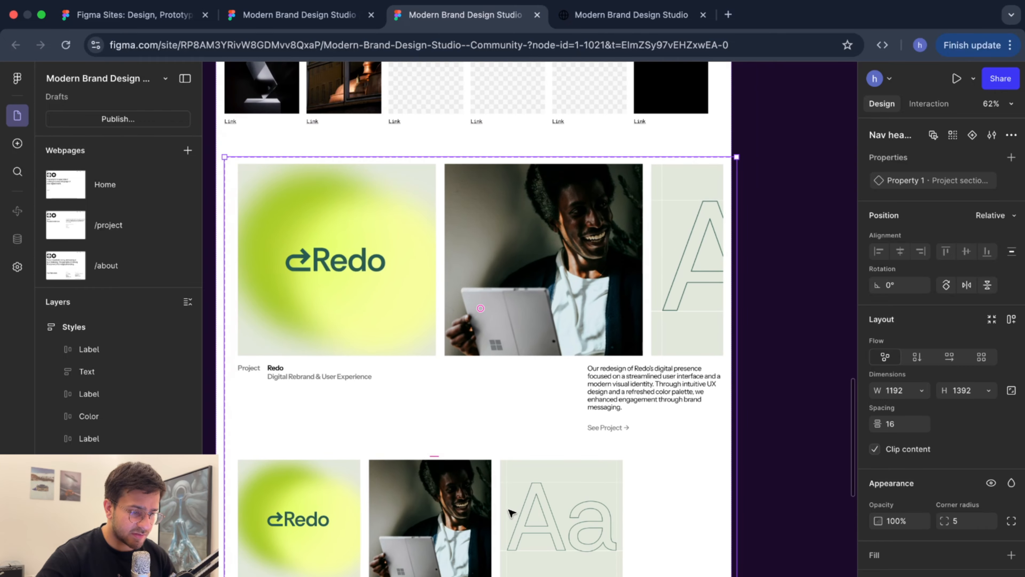
pyautogui.scroll(-3, 512, 514)
pyautogui.hscroll(-3, 510, 513)
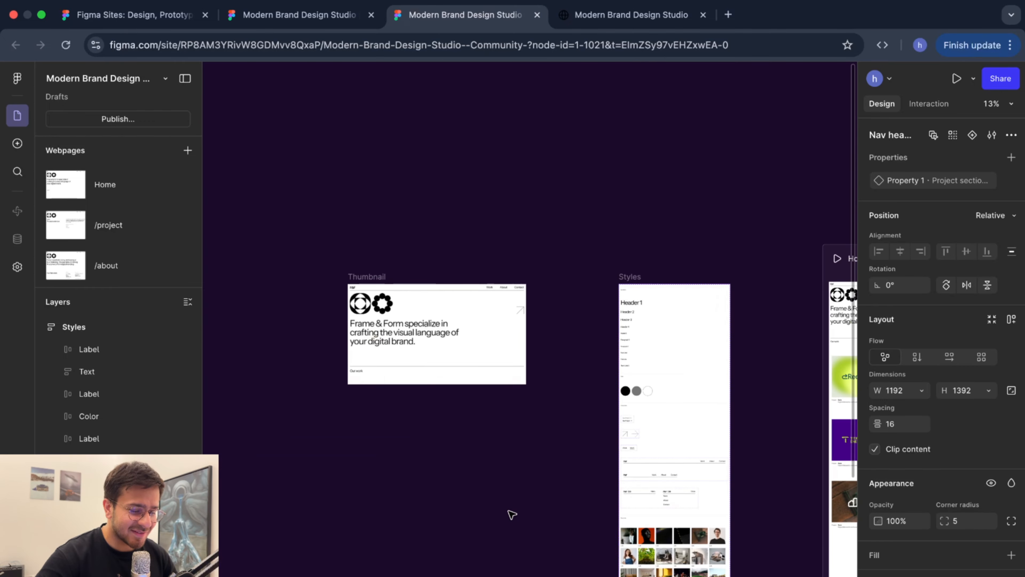
pyautogui.hscroll(10, 461, 370)
pyautogui.scroll(-5, 462, 370)
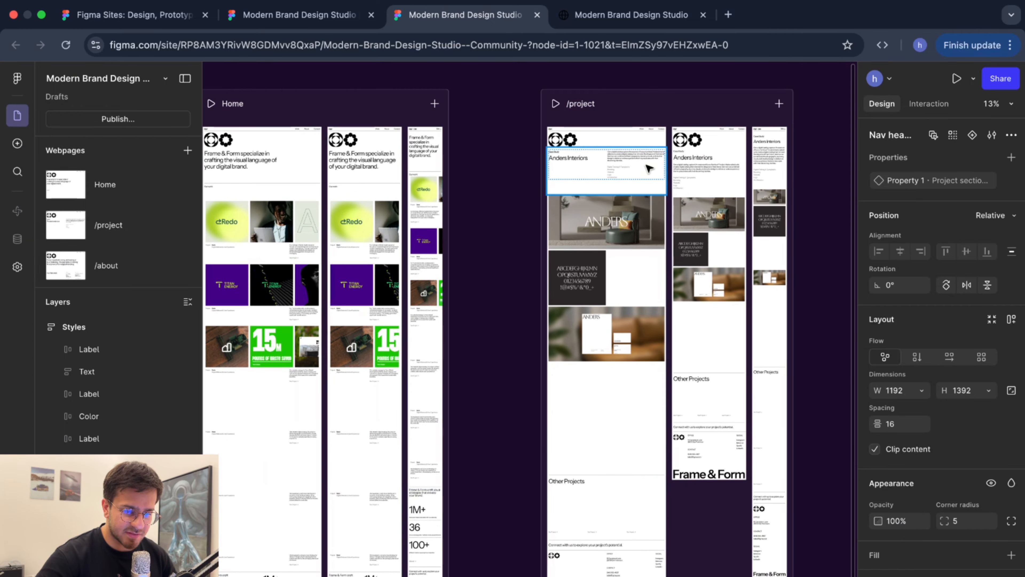
pyautogui.scroll(-5, 648, 162)
pyautogui.hscroll(5, 605, 178)
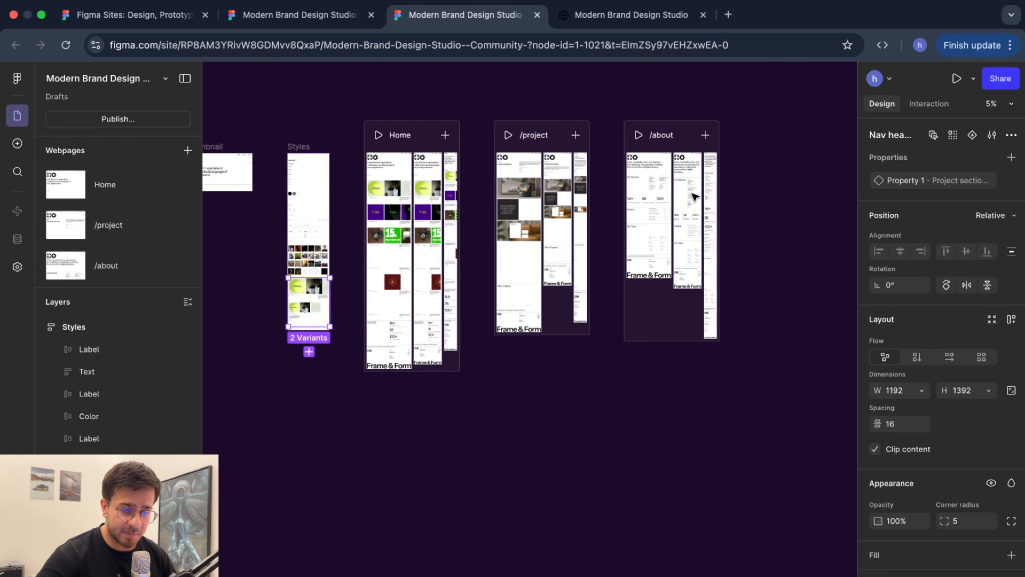
pyautogui.scroll(3, 495, 195)
pyautogui.scroll(2, 496, 196)
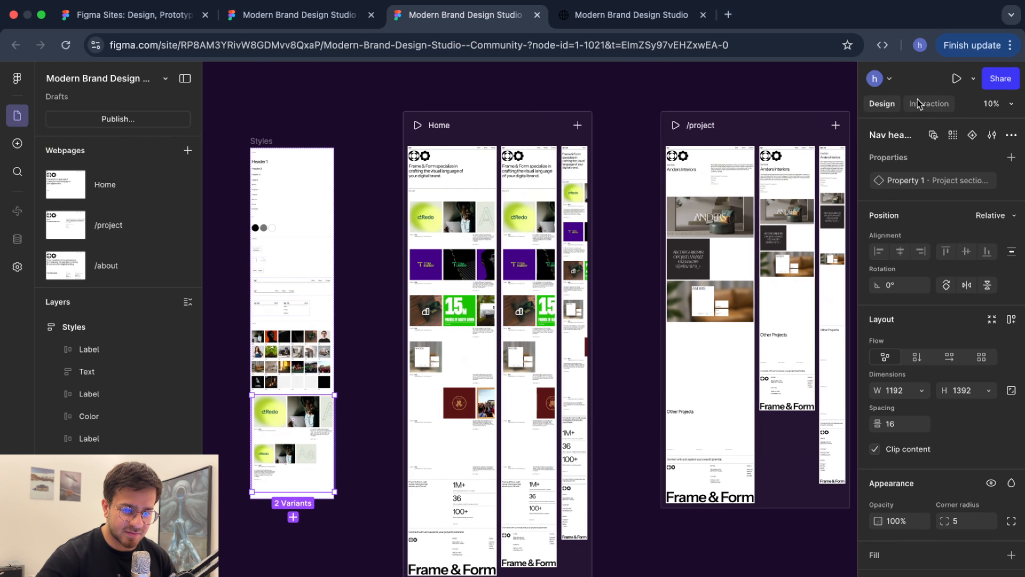
# Display the interaction links of the template's Home page, and return to the design properties
pyautogui.click(927, 103)
pyautogui.hscroll(3, 721, 283)
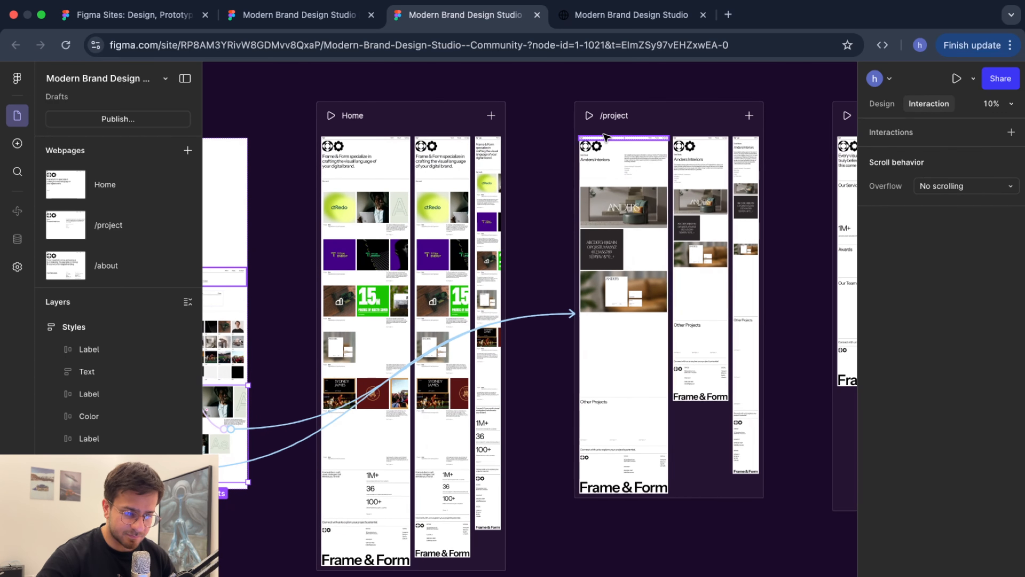
pyautogui.click(444, 120)
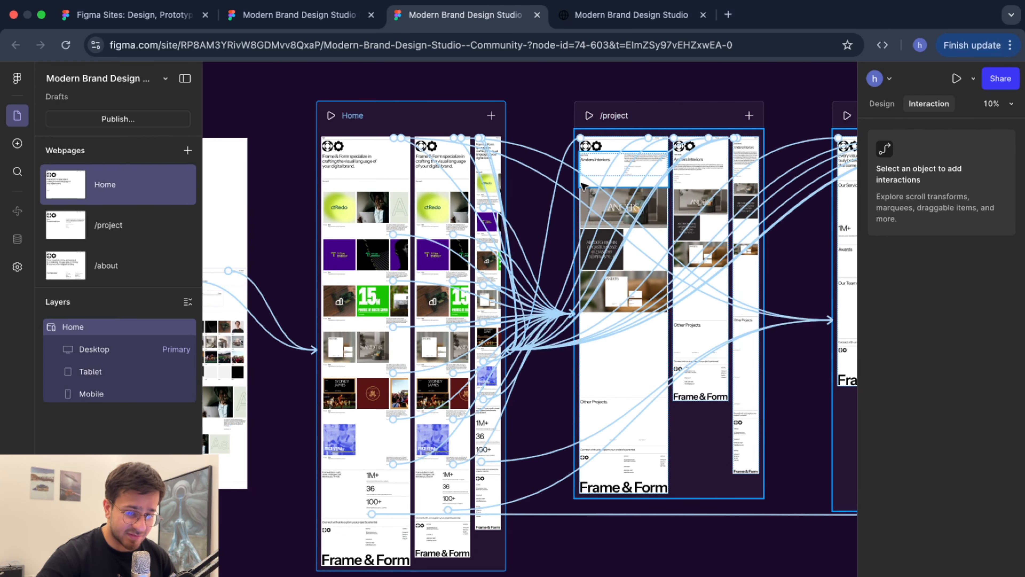
pyautogui.click(877, 105)
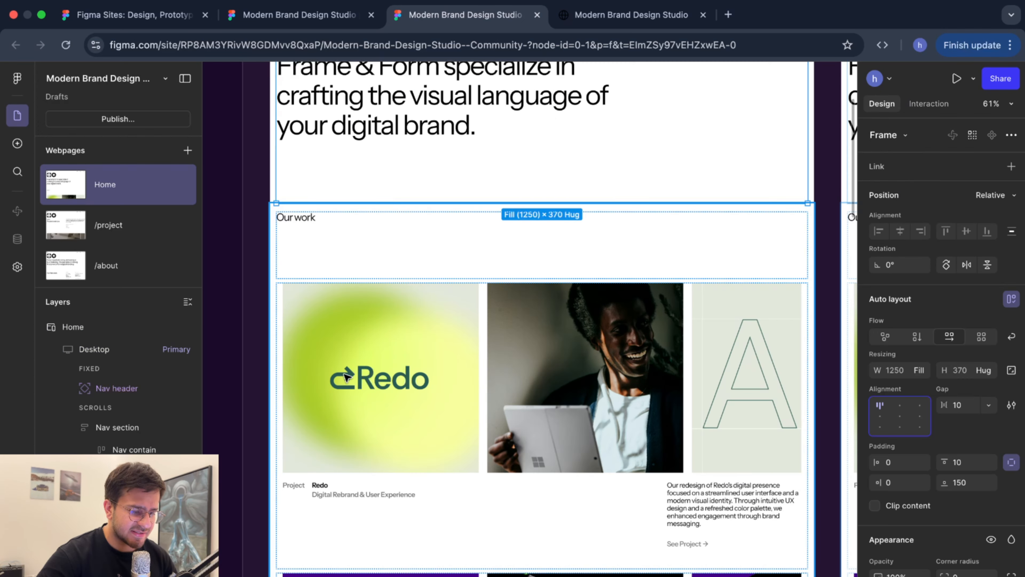
# Inspect the Redo project section and compare the Home page's Desktop, Tablet and Mobile layouts
pyautogui.click(345, 374)
pyautogui.doubleClick(344, 374)
pyautogui.scroll(-5, 345, 376)
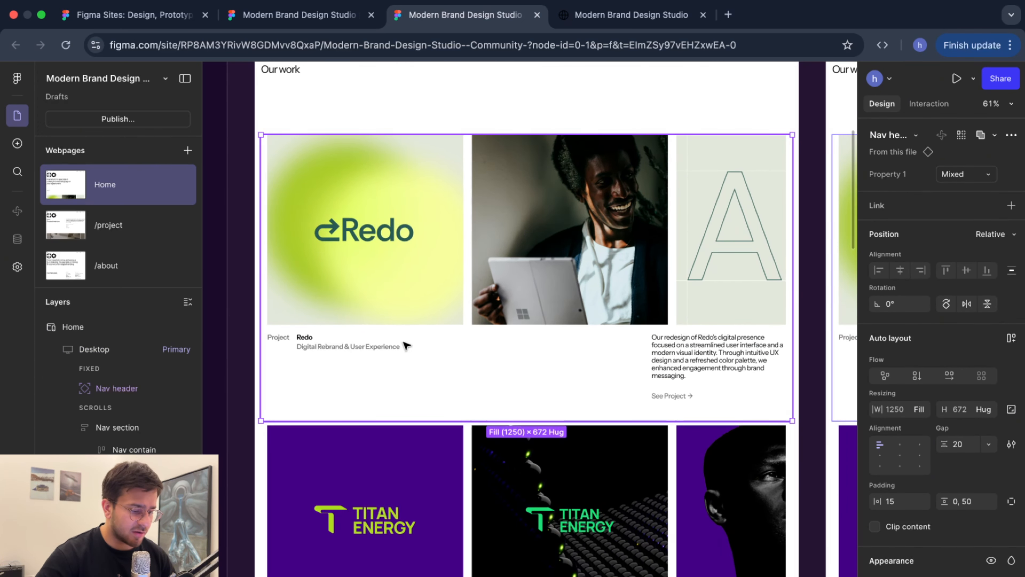
pyautogui.scroll(-6, 428, 377)
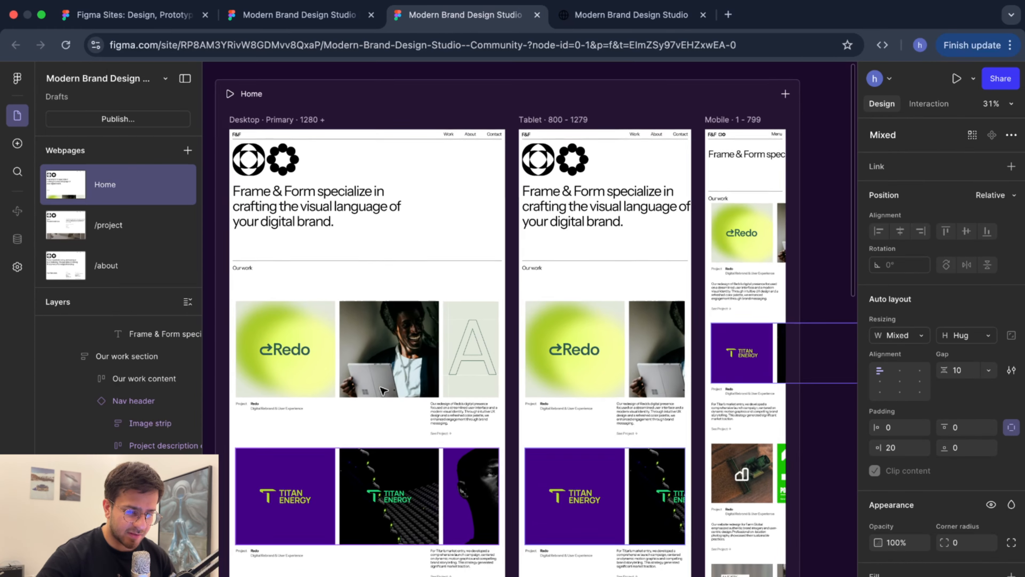
pyautogui.hscroll(-3, 383, 391)
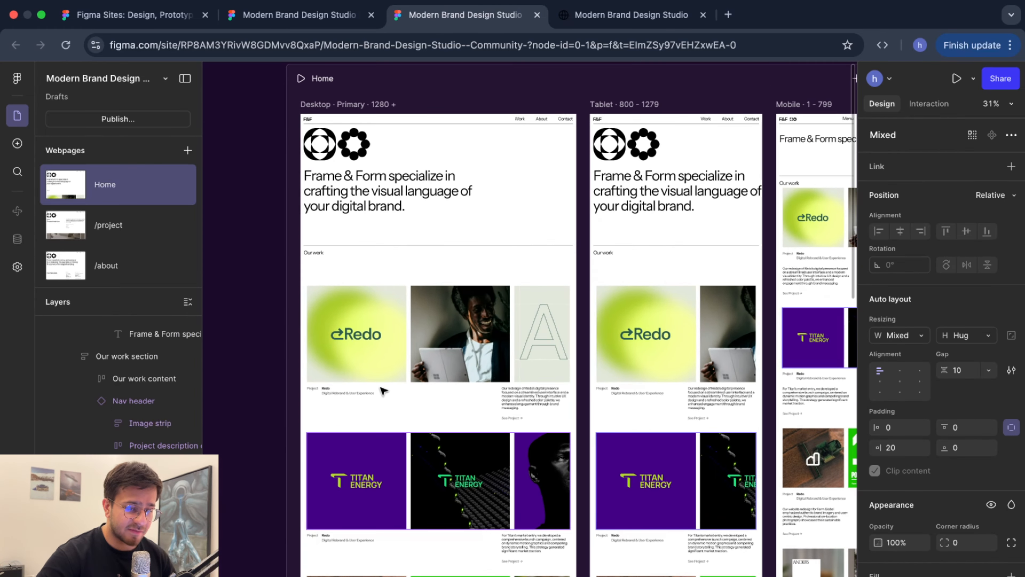
pyautogui.hscroll(4, 384, 391)
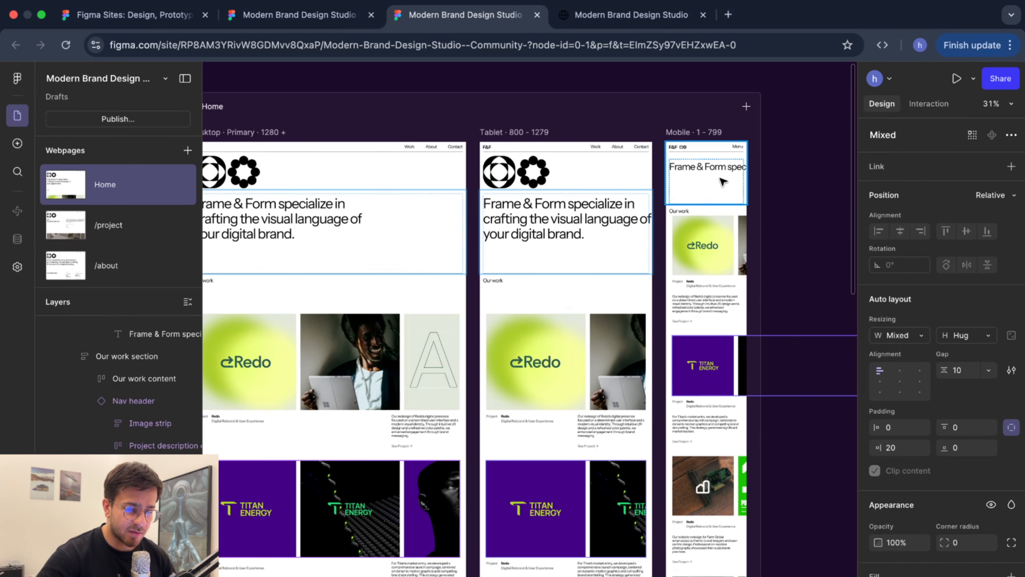
# Preview the Home page at desktop size, look through its project sections, and return to the design canvas
pyautogui.hotkey('shift', 'space')
pyautogui.scroll(-8, 385, 216)
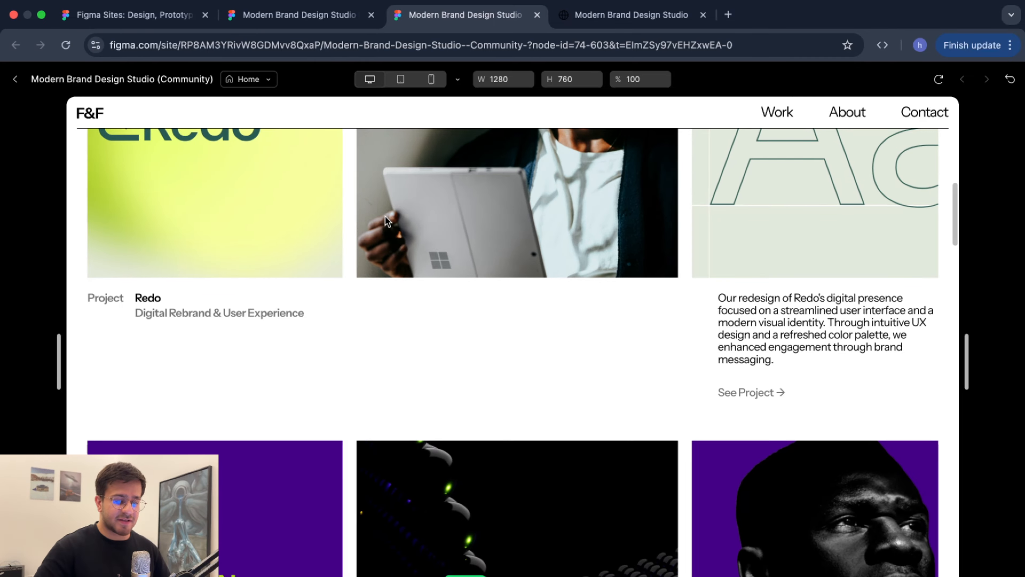
pyautogui.scroll(5, 385, 217)
pyautogui.scroll(-10, 386, 220)
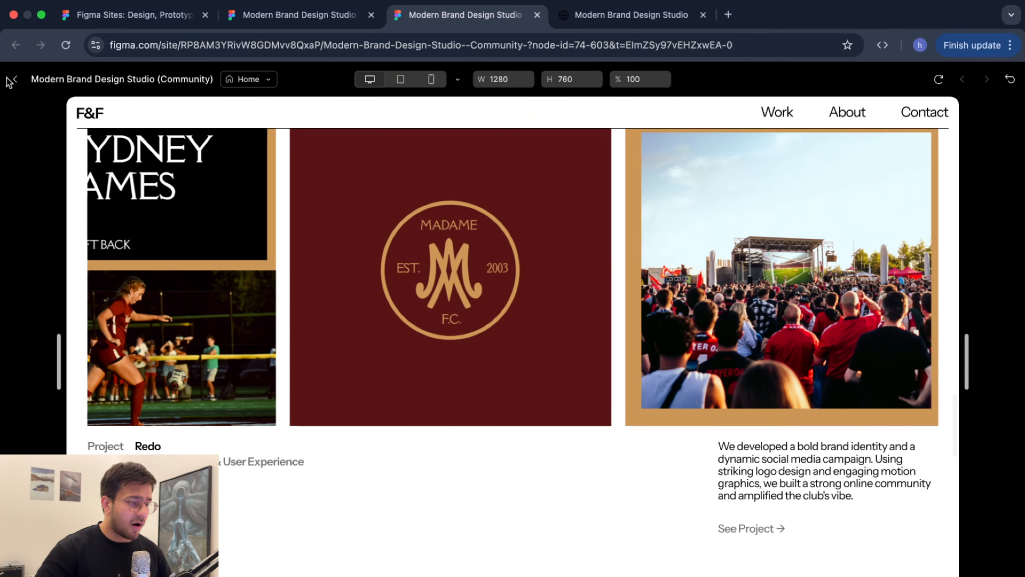
pyautogui.click(16, 79)
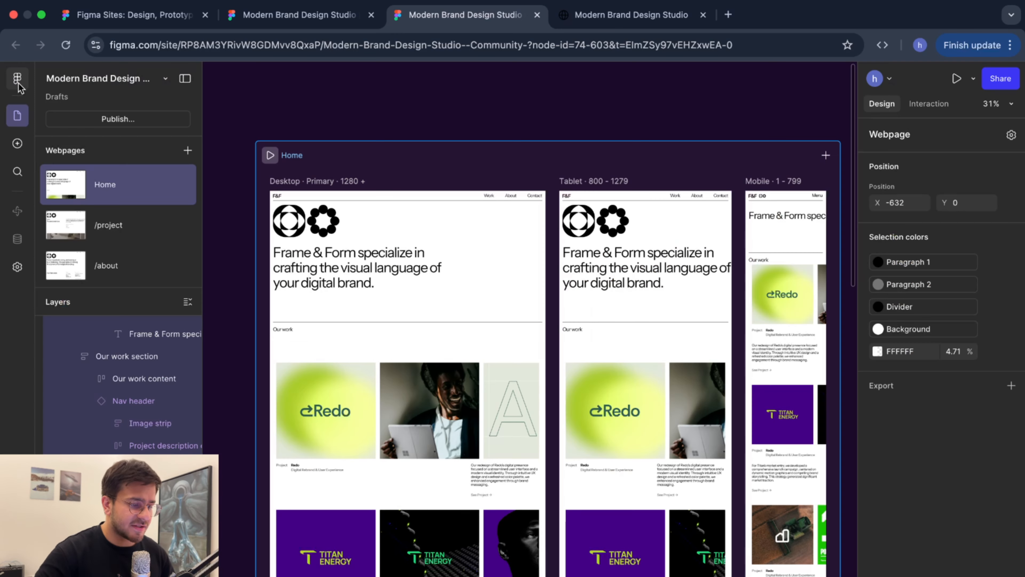
# Open the site's publishing options, and search the web for "vercel" in a new browser tab
pyautogui.click(113, 118)
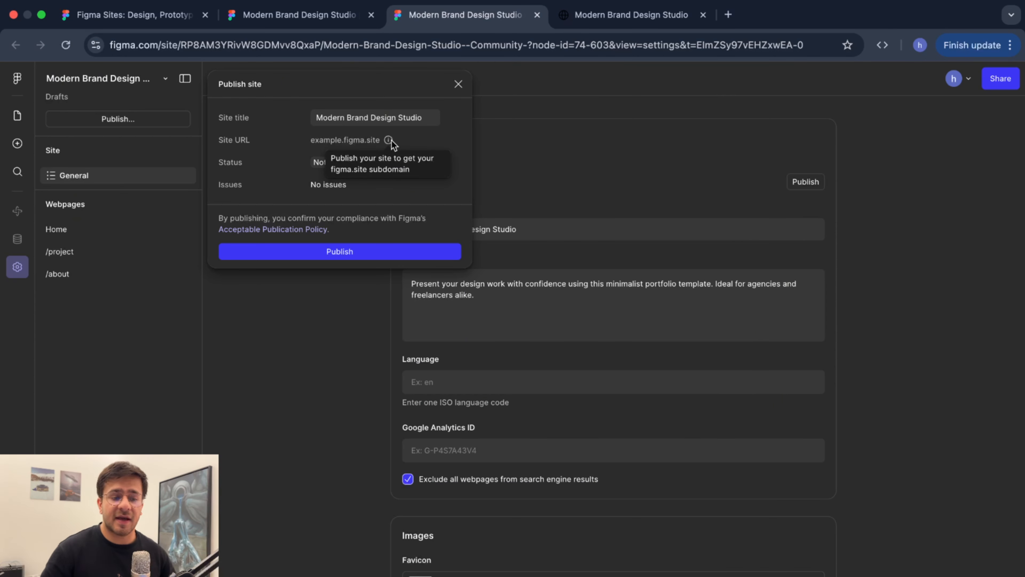
pyautogui.click(729, 16)
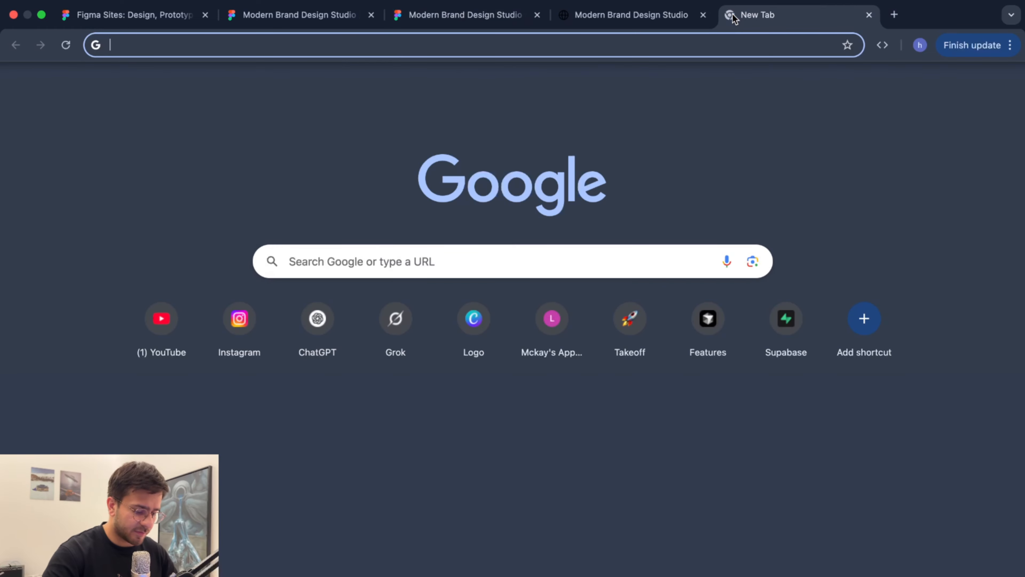
pyautogui.write('vercel')
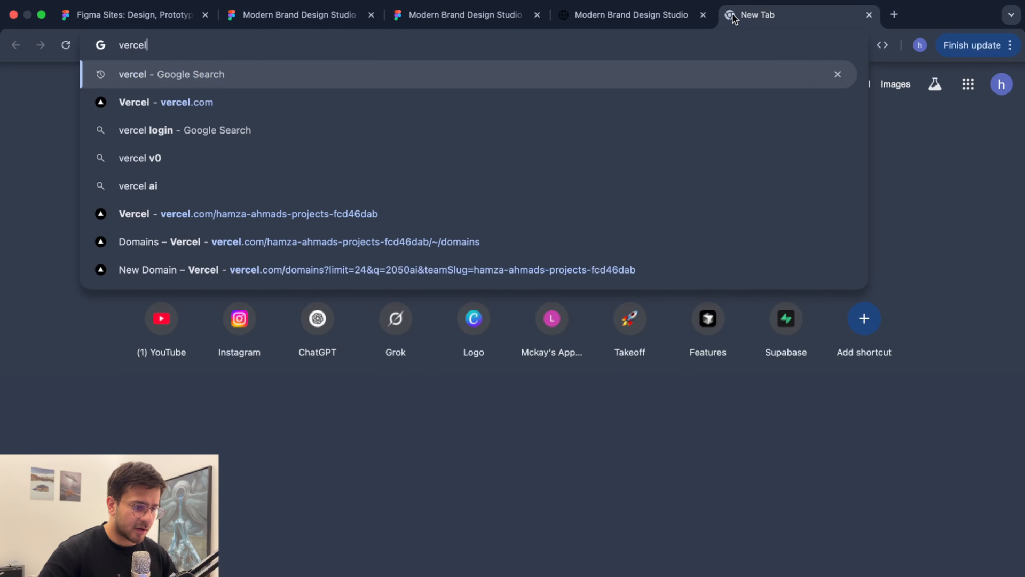
pyautogui.press('Return')
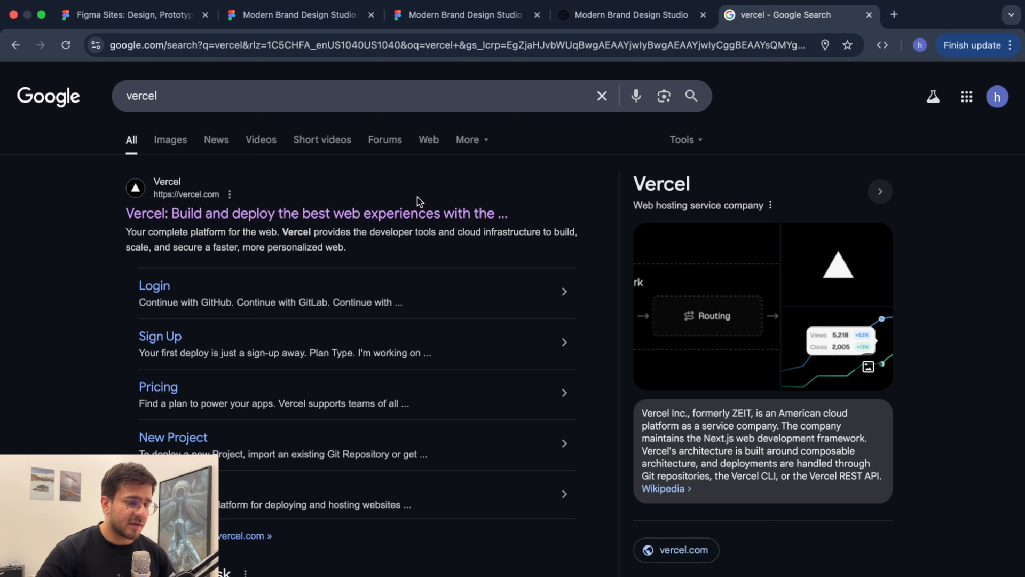
# Return to the template's design, select the Nav header component in the Styles frame, and compare it with the Home page's navigation
pyautogui.click(462, 17)
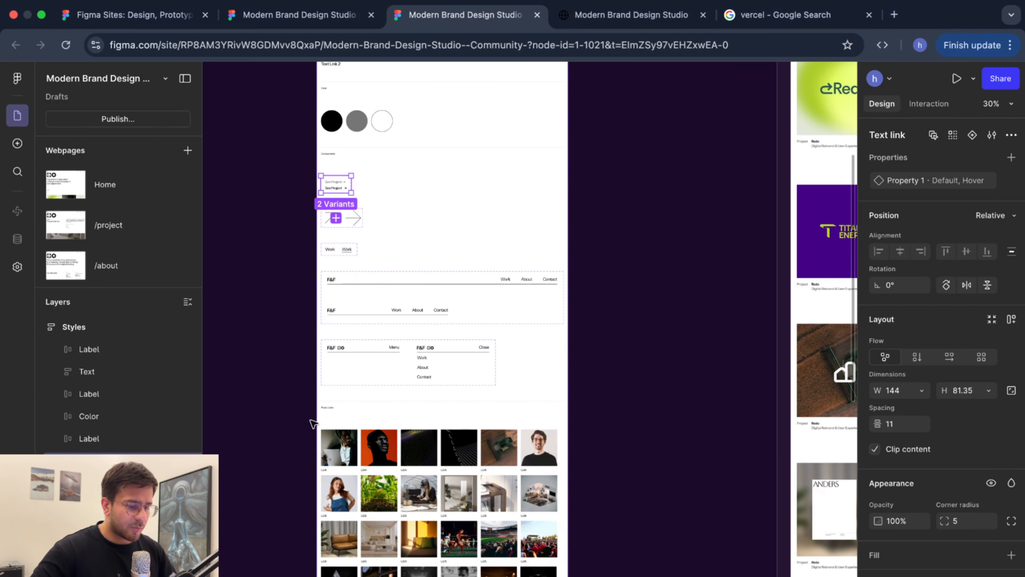
pyautogui.click(454, 278)
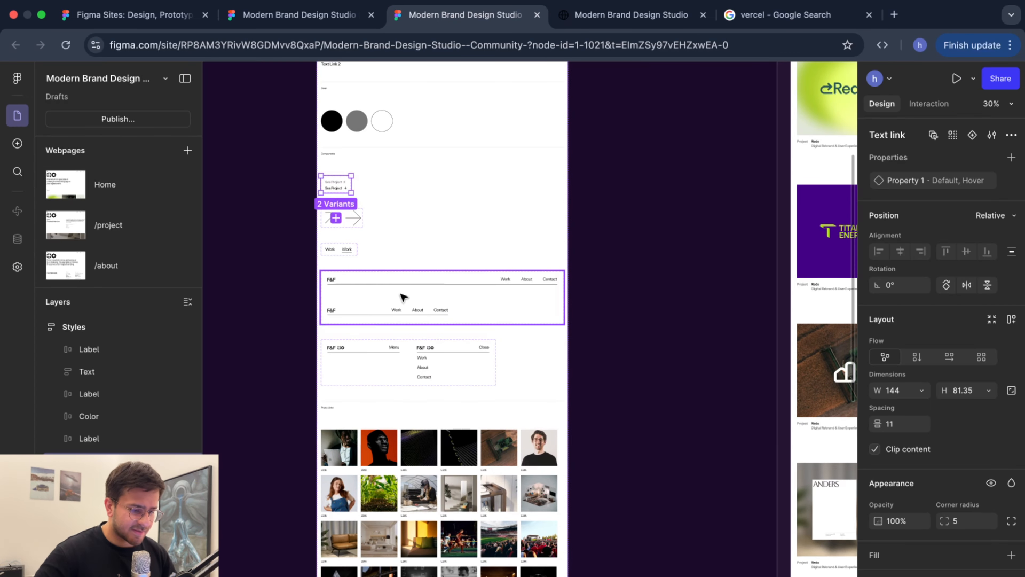
pyautogui.scroll(5, 403, 299)
pyautogui.scroll(2, 800, 189)
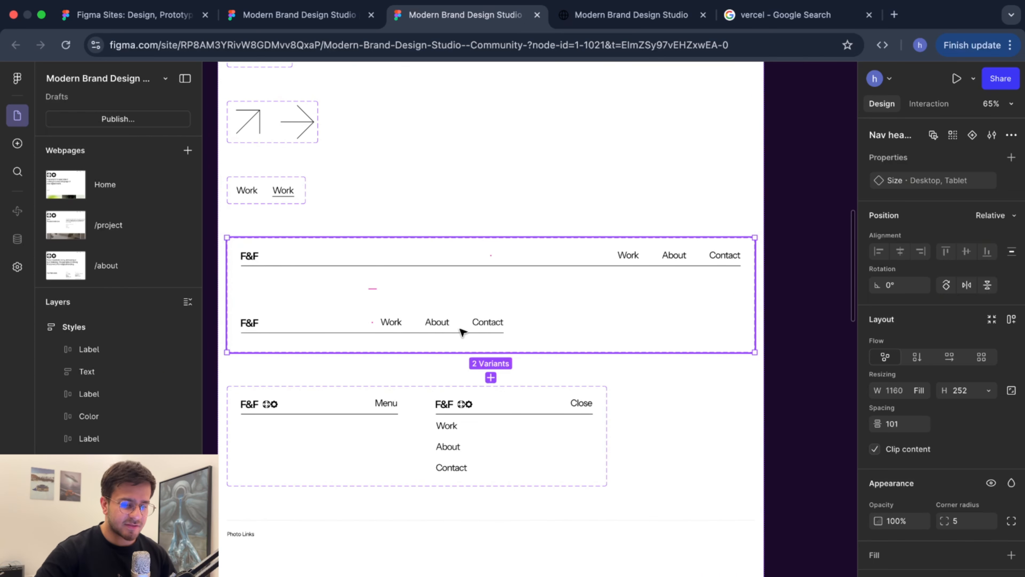
pyautogui.scroll(-5, 462, 331)
pyautogui.hscroll(10, 504, 323)
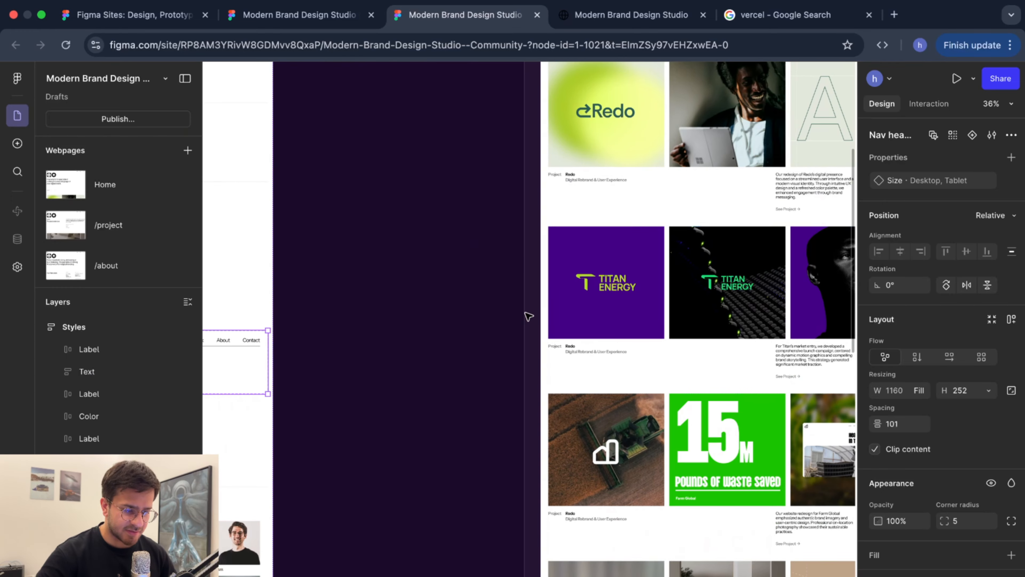
pyautogui.scroll(8, 529, 316)
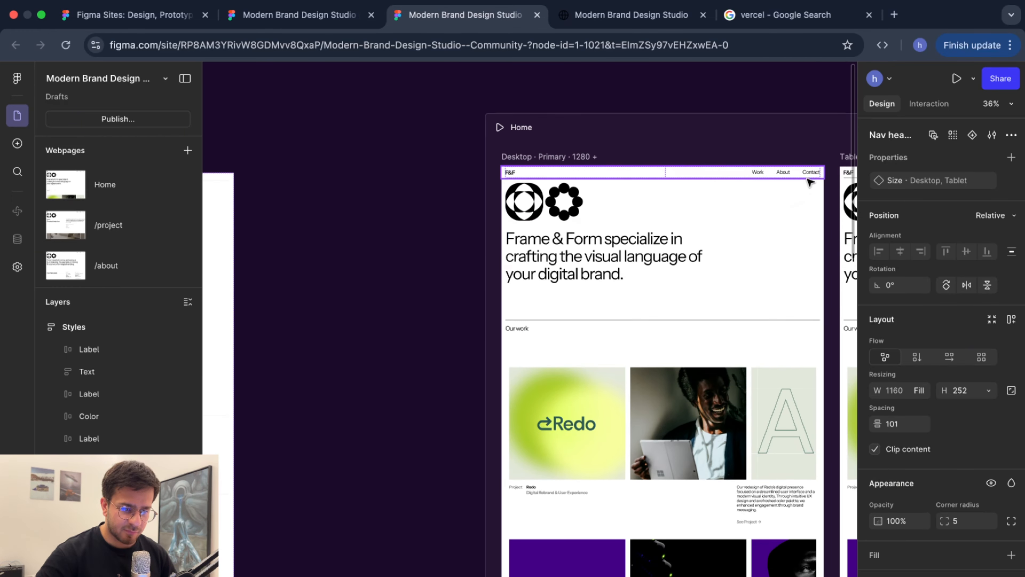
pyautogui.hscroll(-12, 671, 275)
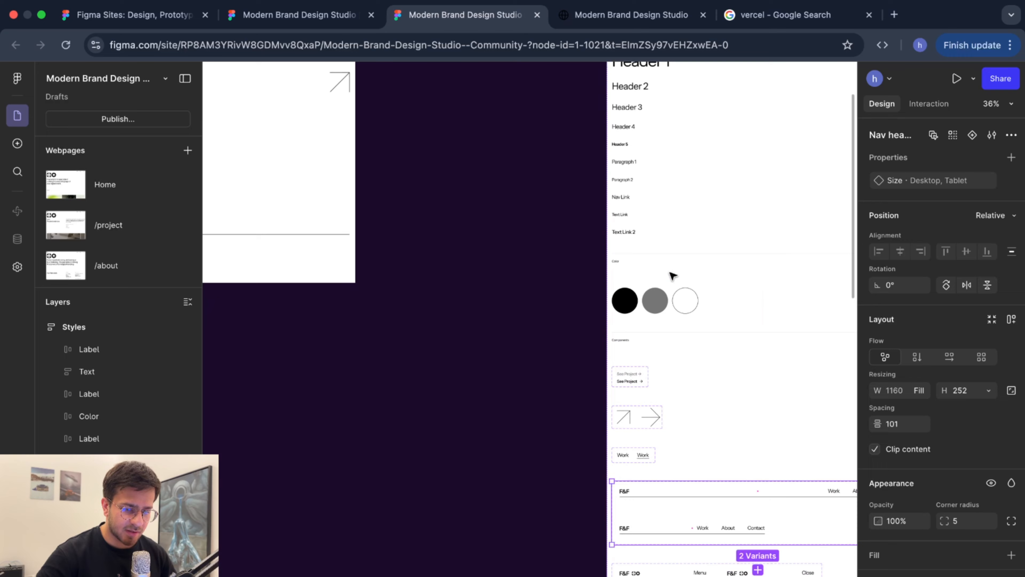
pyautogui.hscroll(10, 671, 275)
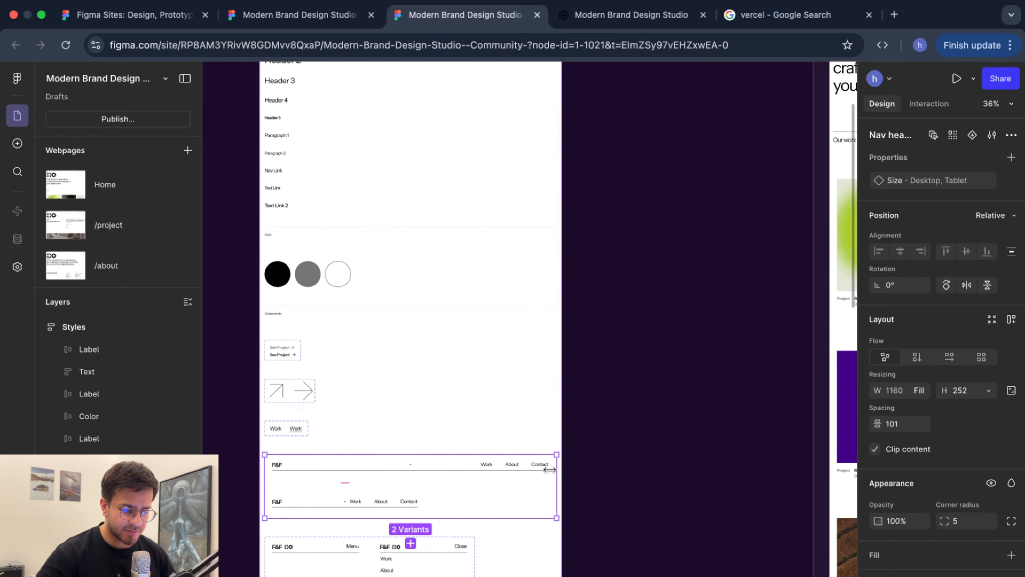
# Replace the Contact link text in the Nav header's Desktop variant with "2050 AI"
pyautogui.scroll(10, 505, 469)
pyautogui.click(535, 428)
pyautogui.click(533, 439)
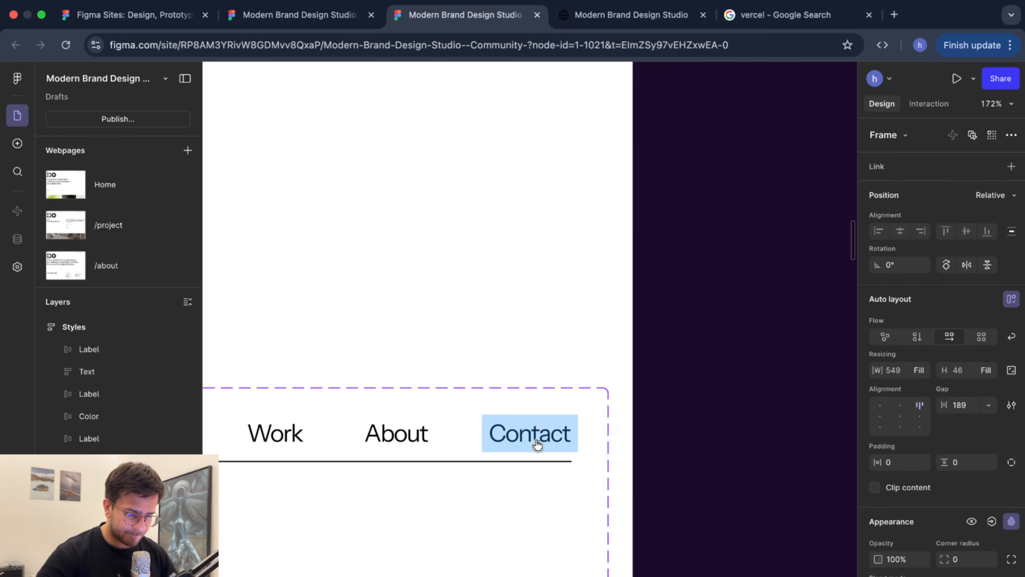
pyautogui.click(536, 442)
pyautogui.doubleClick(537, 444)
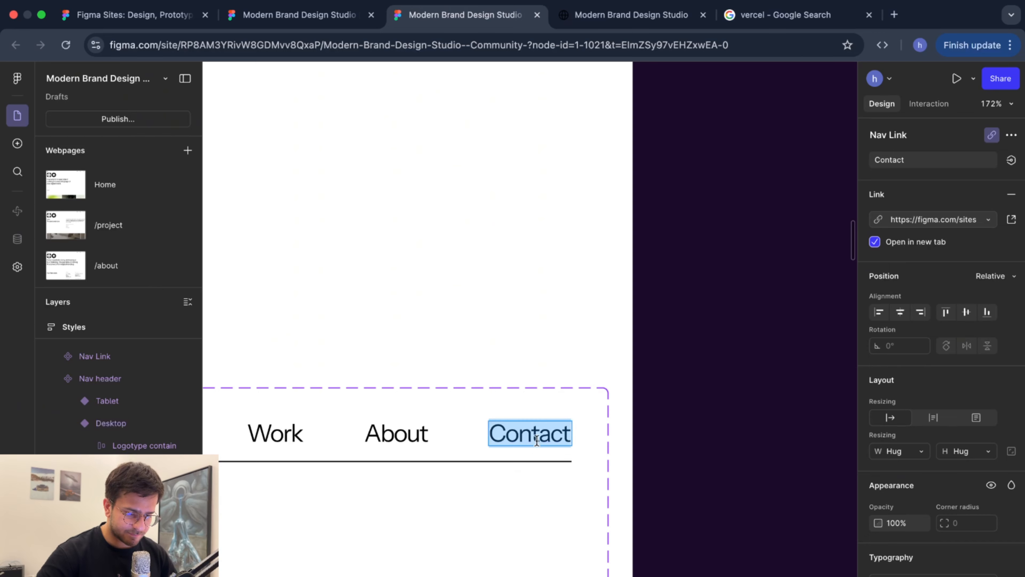
pyautogui.write('20')
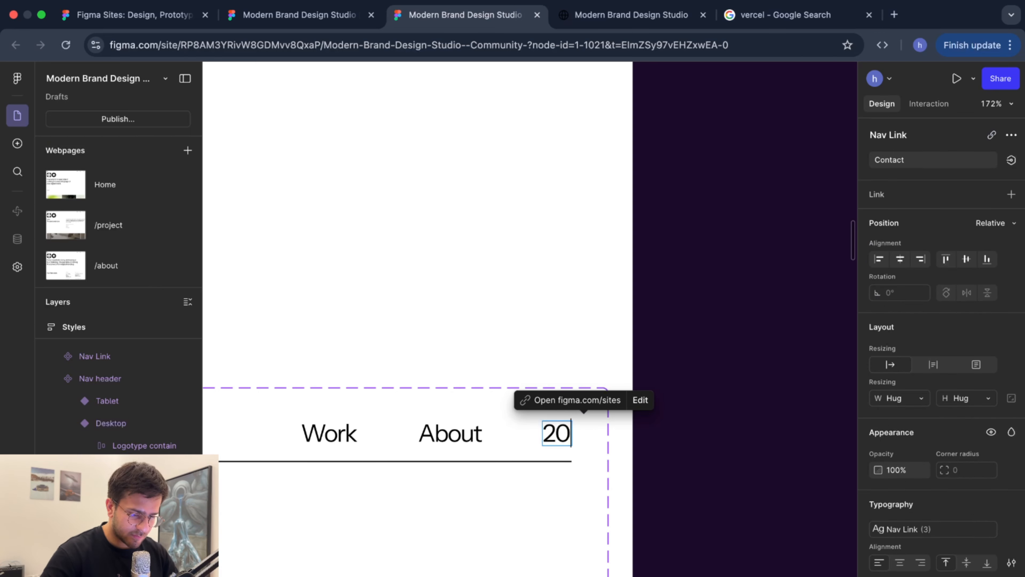
pyautogui.write('50 AI')
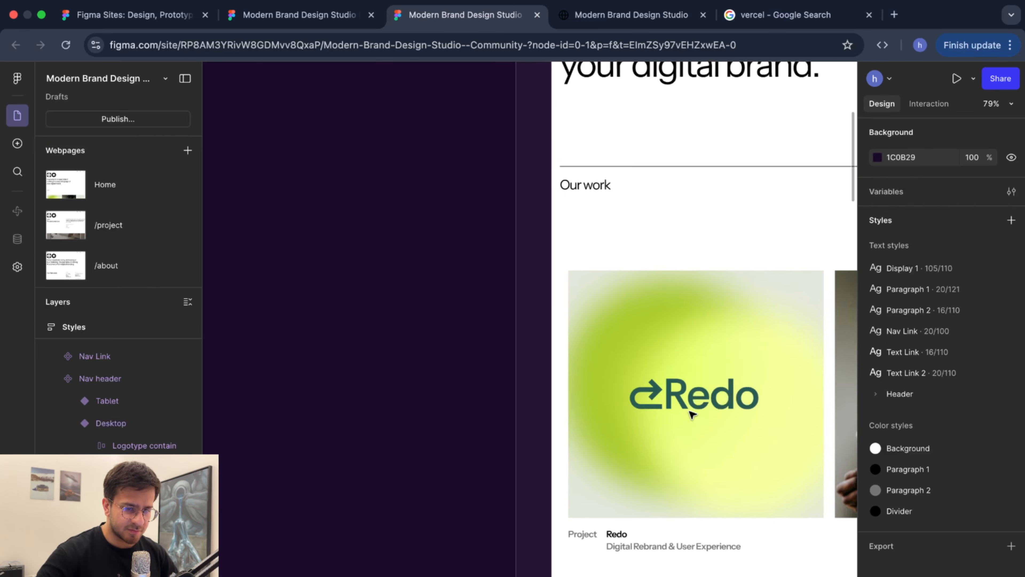
# Check the Home page's header, preview the page at desktop, tablet and mobile sizes including the mobile menu, and return to the design
pyautogui.scroll(8, 689, 411)
pyautogui.hscroll(9, 689, 411)
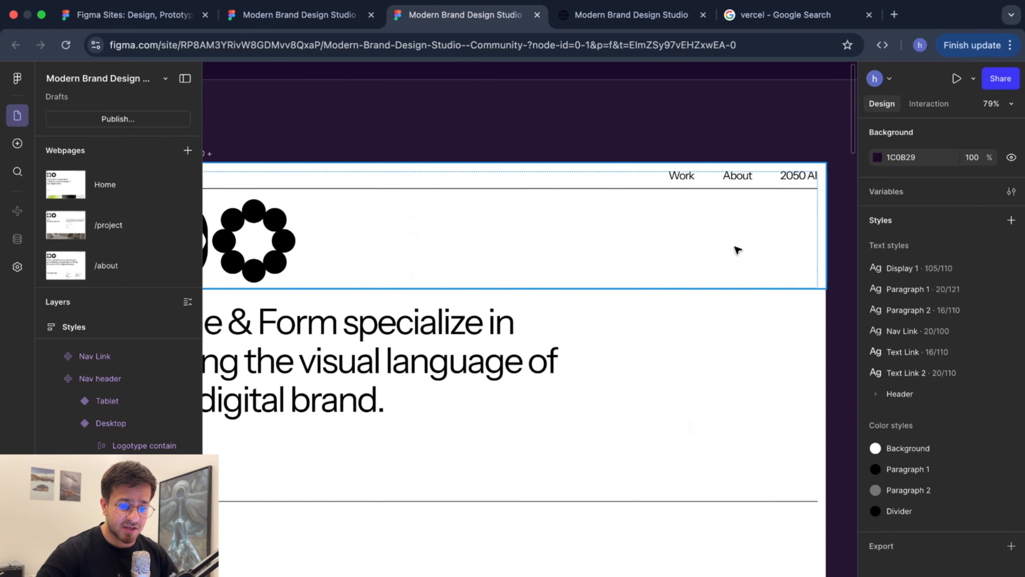
pyautogui.scroll(-3, 743, 245)
pyautogui.hscroll(4, 761, 233)
pyautogui.hotkey('shift', 'space')
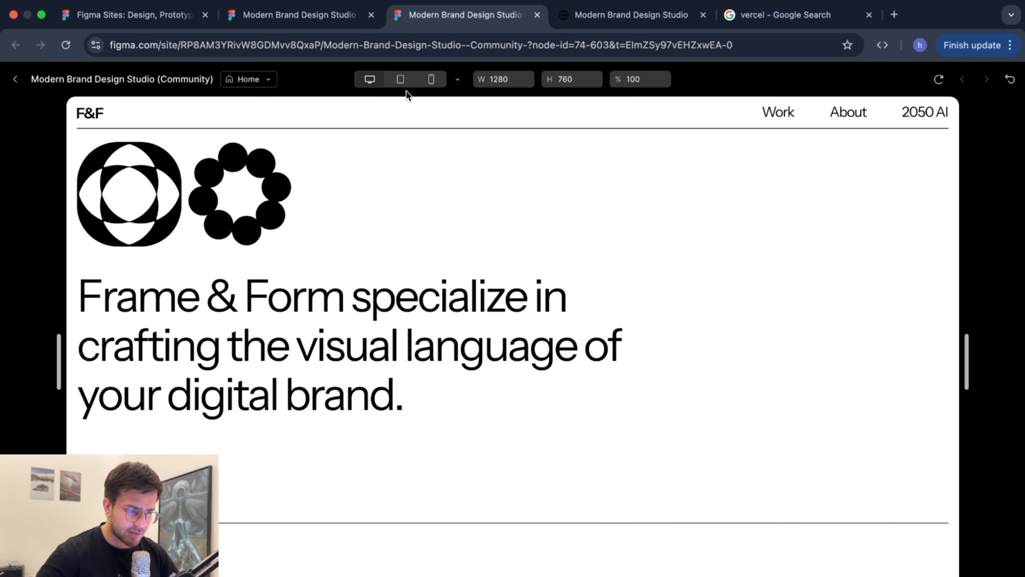
pyautogui.click(403, 82)
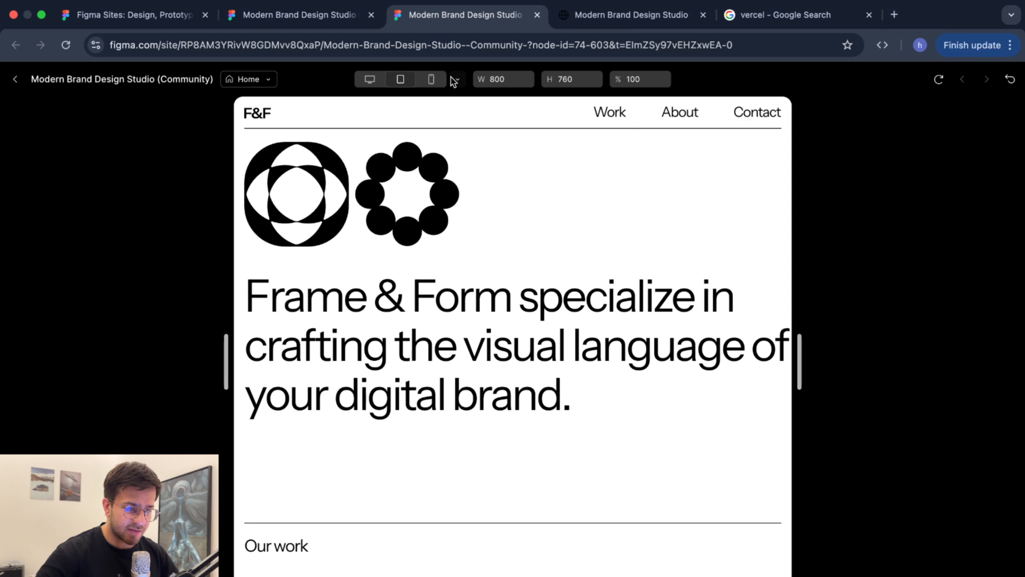
pyautogui.click(434, 81)
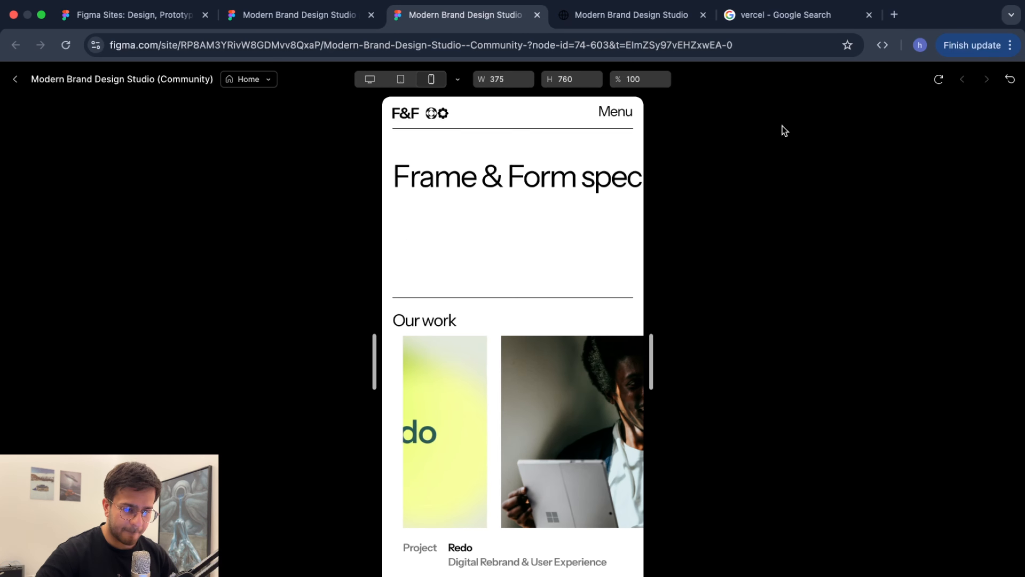
pyautogui.click(597, 117)
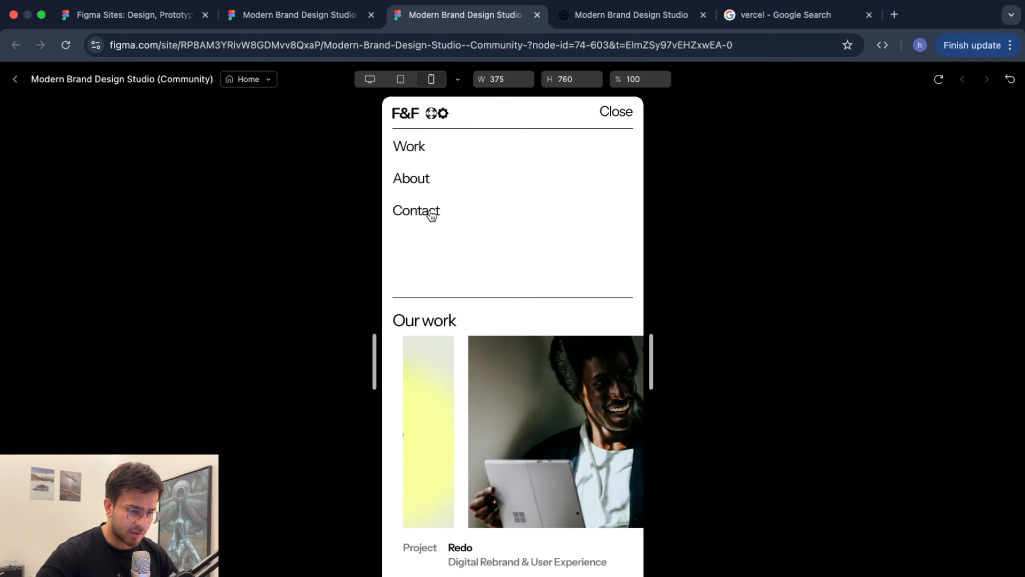
pyautogui.click(613, 118)
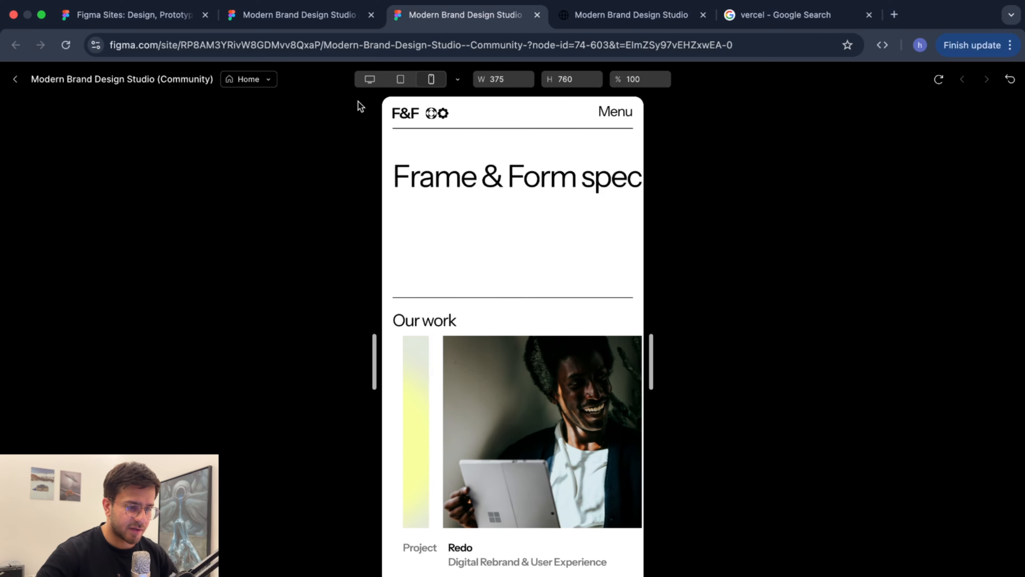
pyautogui.click(371, 81)
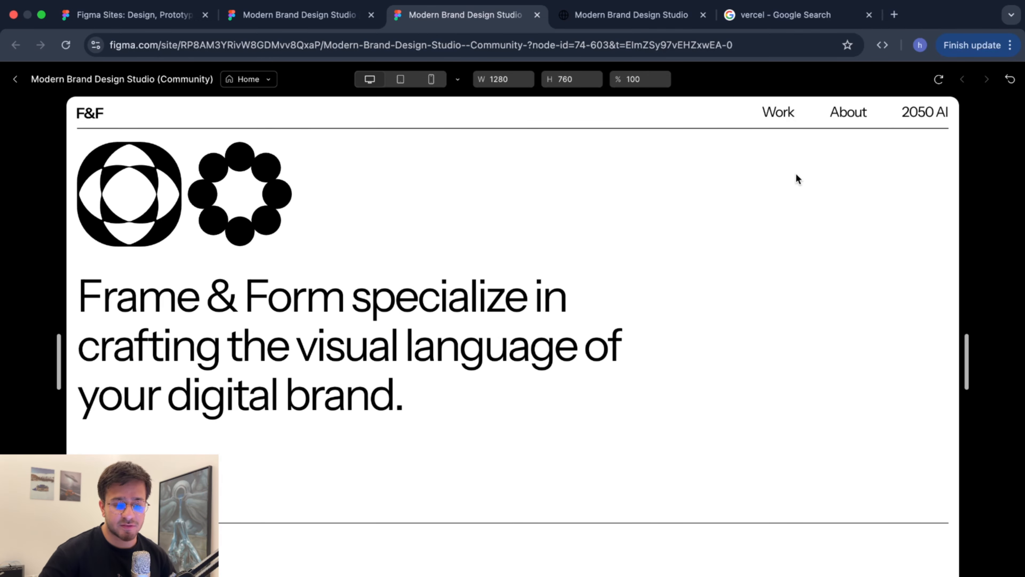
pyautogui.click(14, 81)
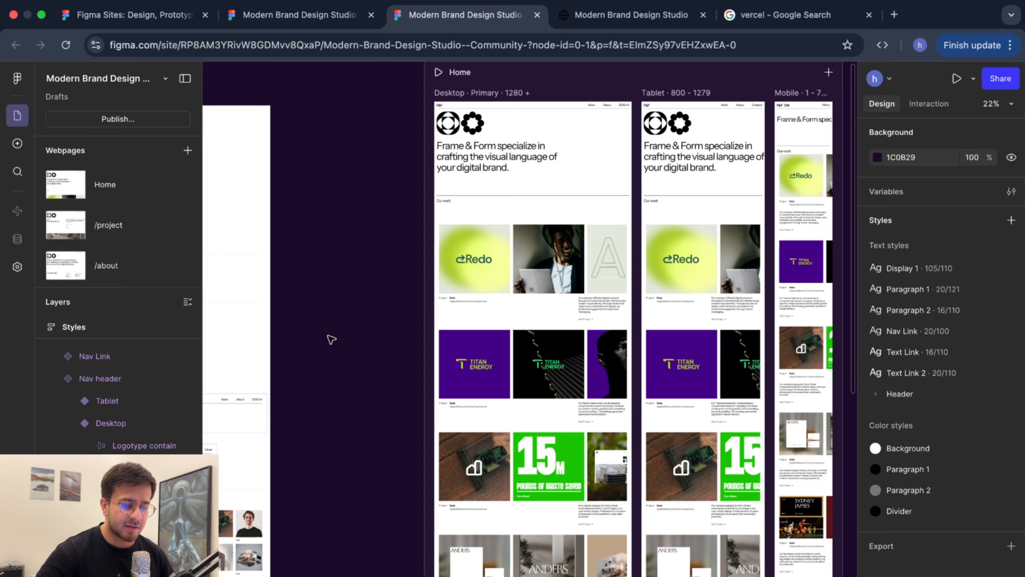
# Replace the Contact link text in the Nav header's Tablet variant with "2050 AI"
pyautogui.hscroll(-9, 328, 335)
pyautogui.scroll(-4, 328, 335)
pyautogui.scroll(5, 575, 268)
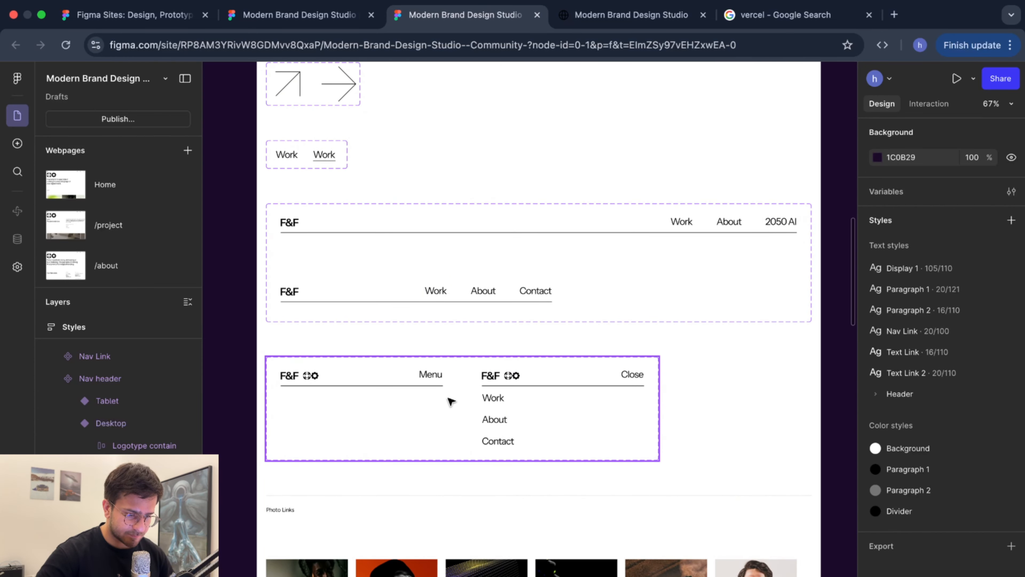
pyautogui.click(422, 444)
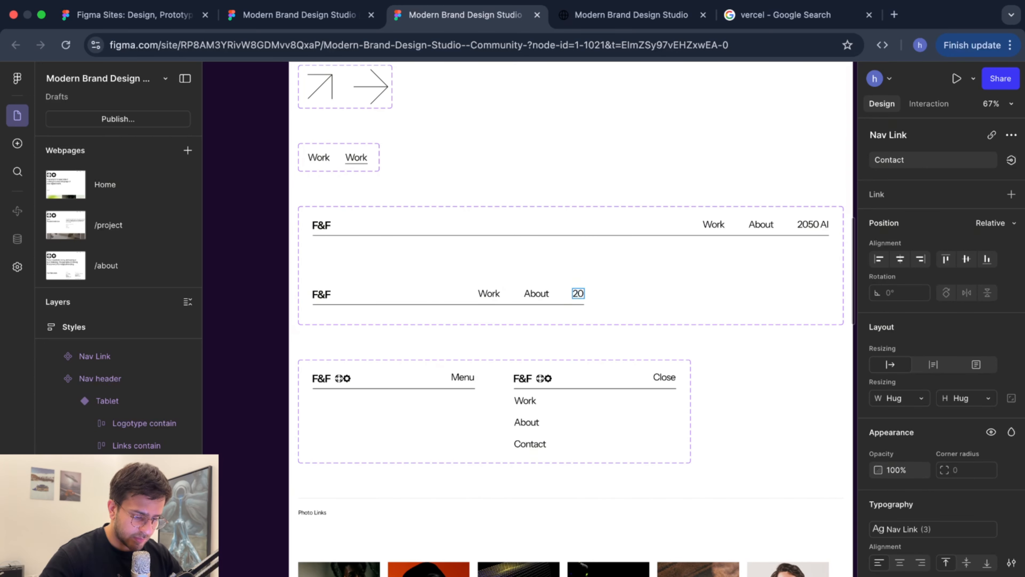
pyautogui.write('50 AI')
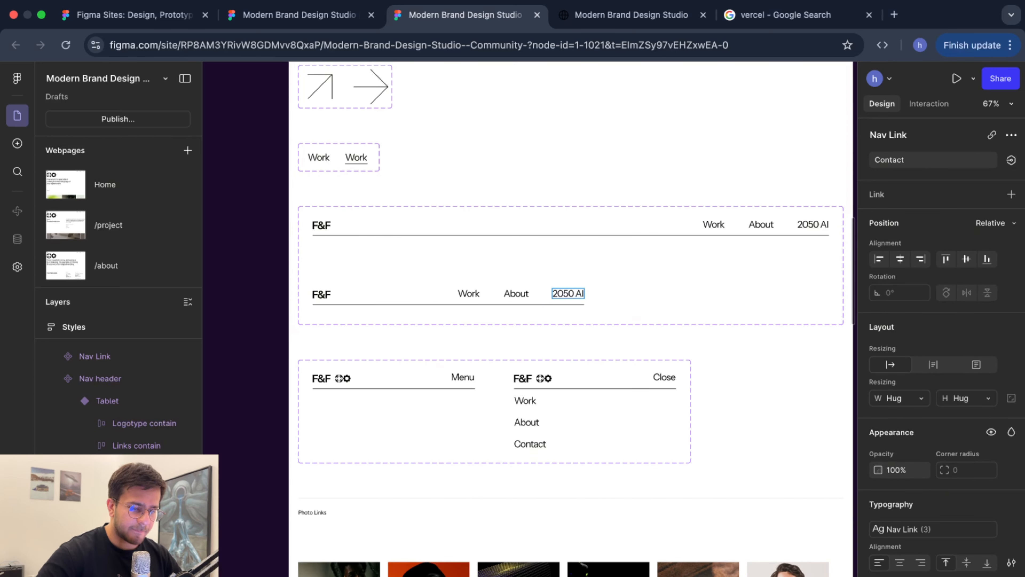
pyautogui.press('Escape')
# Select the Nav header component, and check the navigation links in the Home page's Desktop and Tablet layouts
pyautogui.scroll(-2, 605, 295)
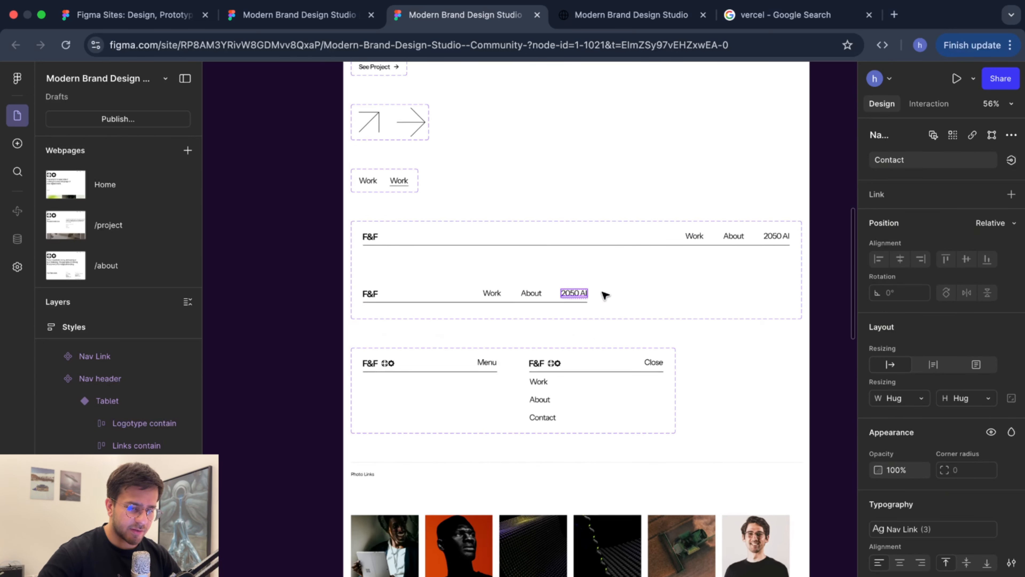
pyautogui.scroll(-1, 604, 295)
pyautogui.scroll(-3, 625, 297)
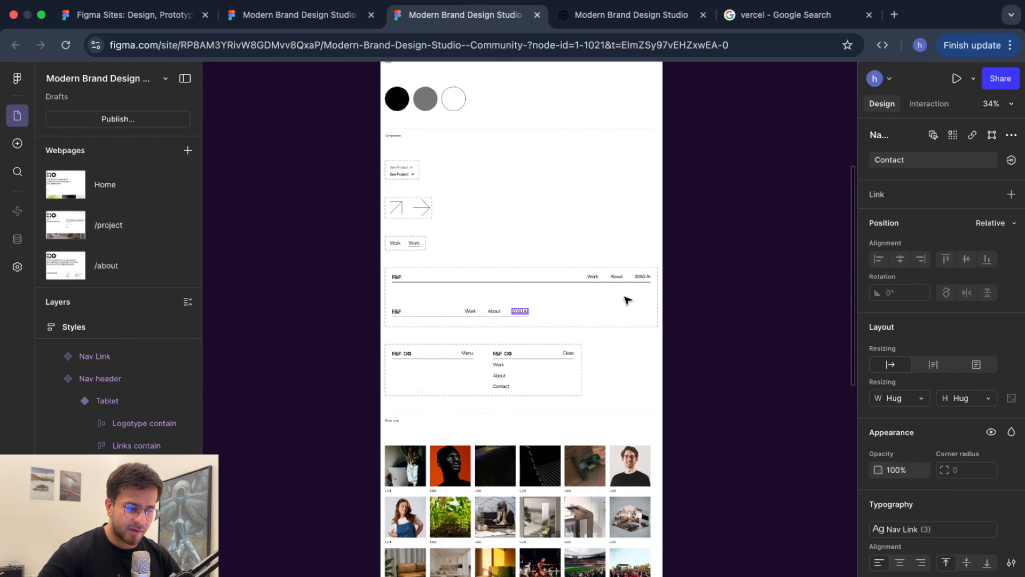
pyautogui.click(568, 311)
pyautogui.hscroll(10, 569, 311)
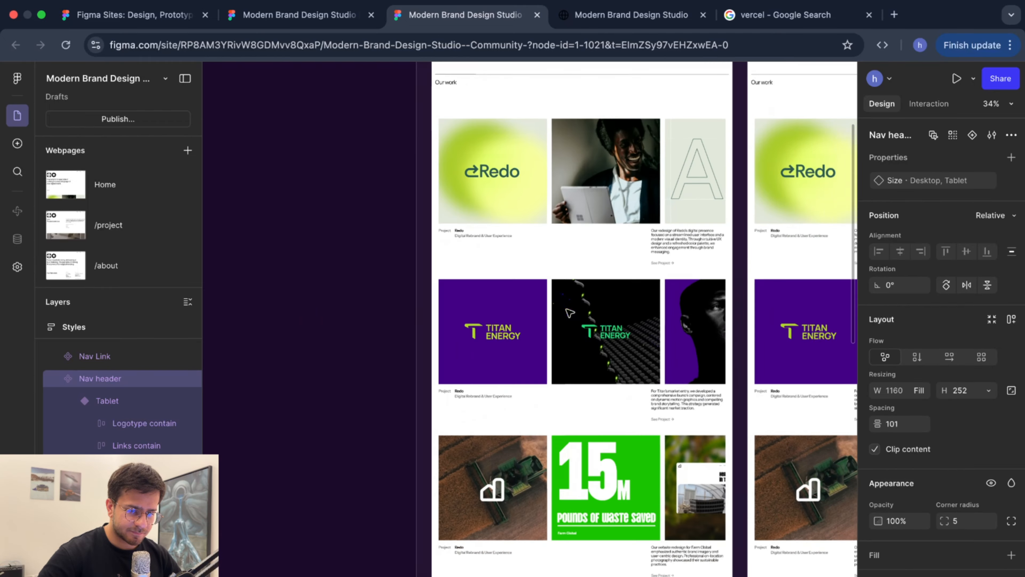
pyautogui.scroll(10, 569, 312)
pyautogui.scroll(2, 569, 374)
pyautogui.scroll(3, 659, 266)
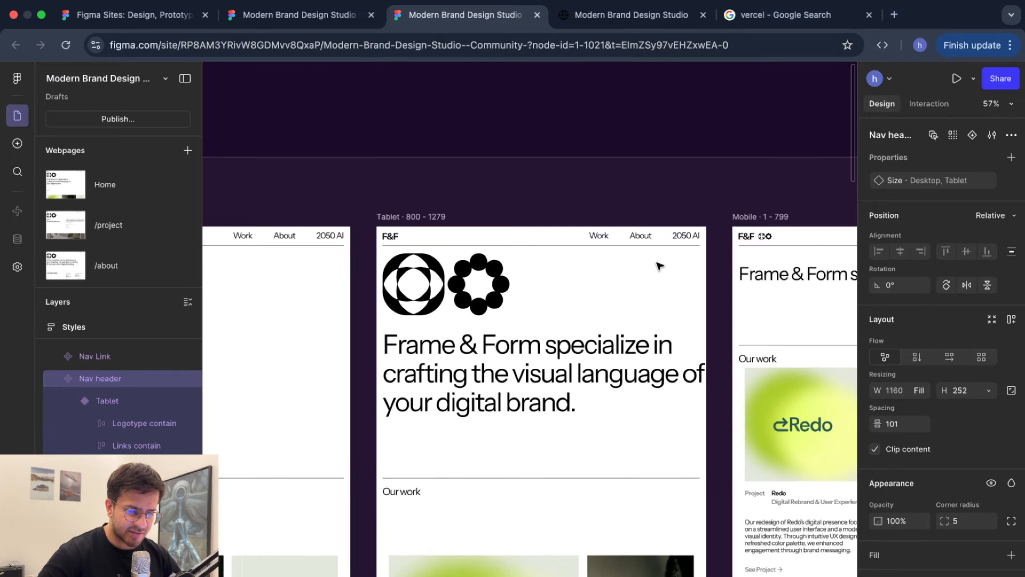
# Switch to the "Figma Sites: Build Websites Inside Figma" board in FigJam and look over its suggestions and beginner tips
pyautogui.scroll(5, 659, 267)
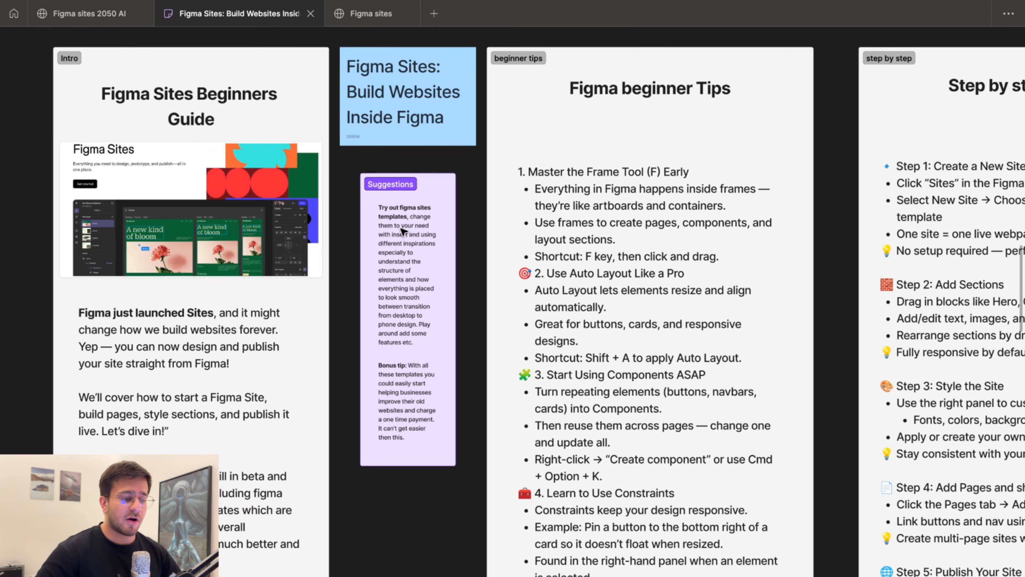
pyautogui.hscroll(3, 401, 239)
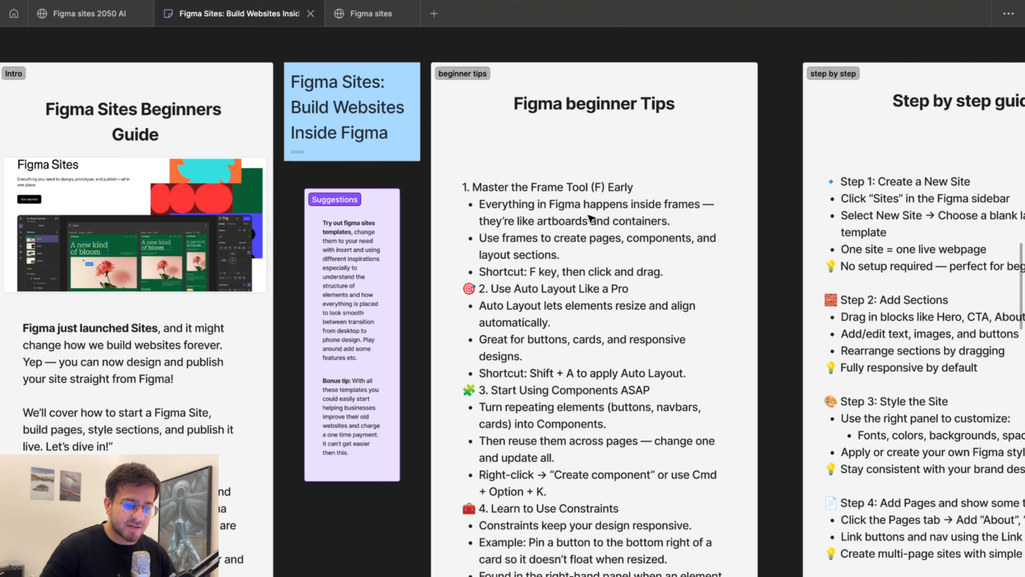
# Read through the Figma beginner Tips section from the Frame Tool to plugins, and look over the neighbouring Step by step guide through Step 6
pyautogui.scroll(-2, 596, 252)
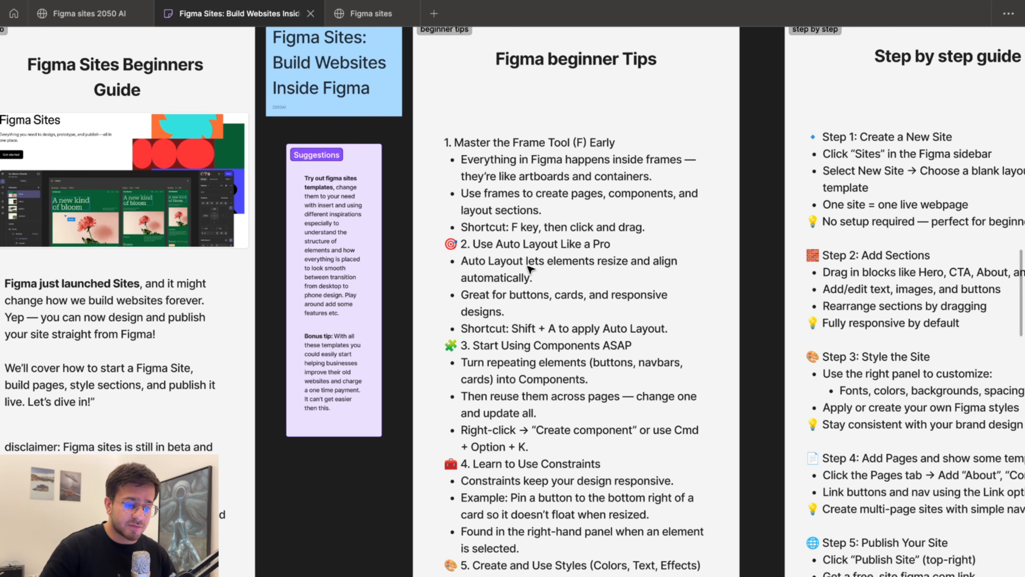
pyautogui.scroll(-5, 592, 263)
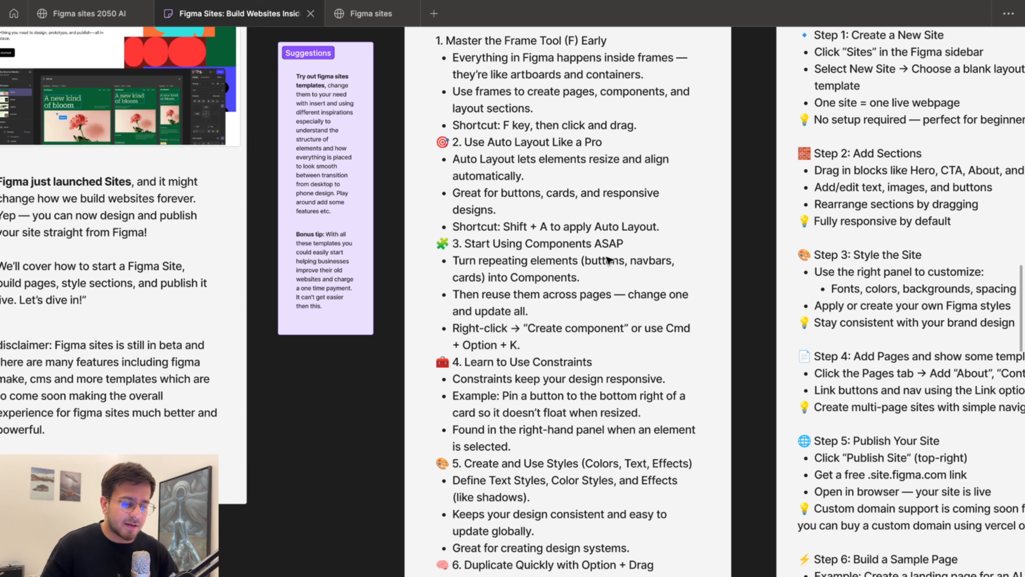
pyautogui.scroll(-4, 609, 259)
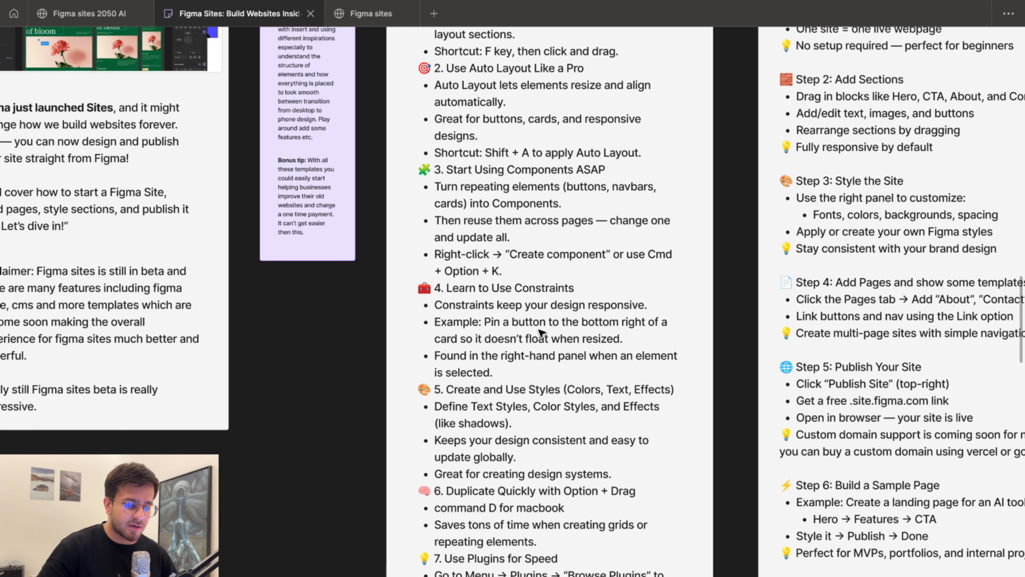
pyautogui.scroll(-5, 541, 332)
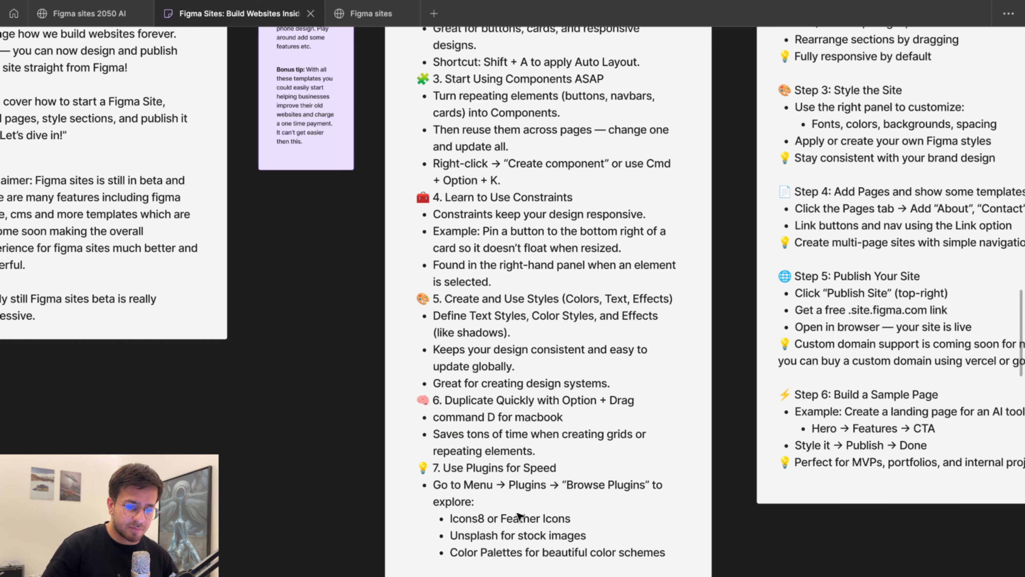
pyautogui.hscroll(9, 520, 517)
pyautogui.scroll(4, 520, 517)
pyautogui.scroll(10, 520, 517)
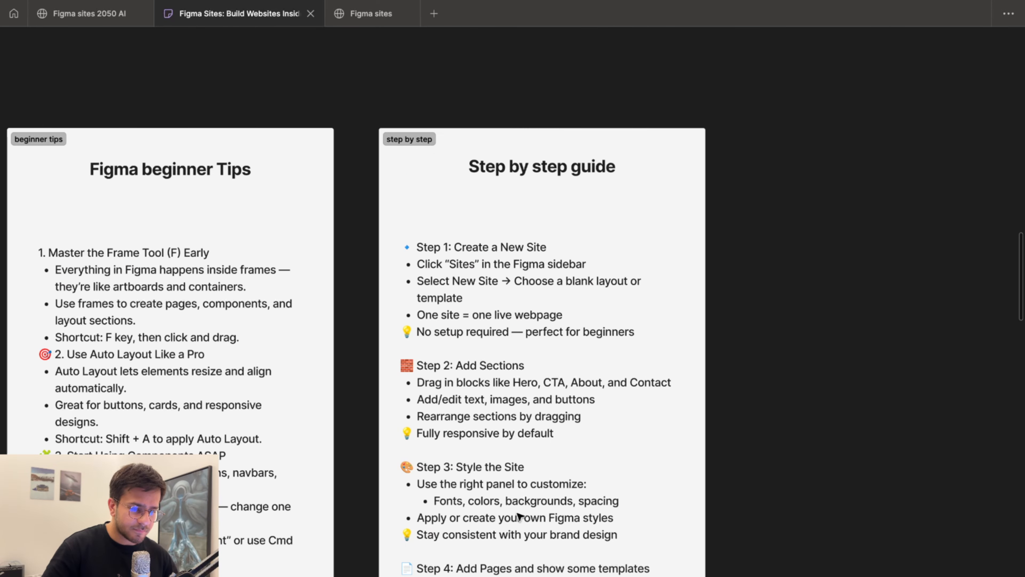
pyautogui.scroll(-19, 512, 359)
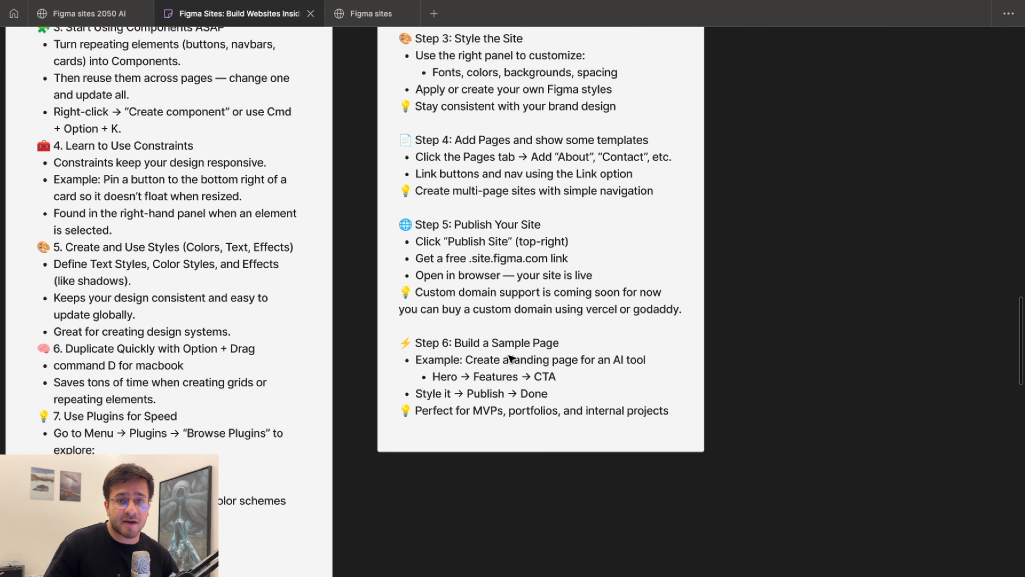